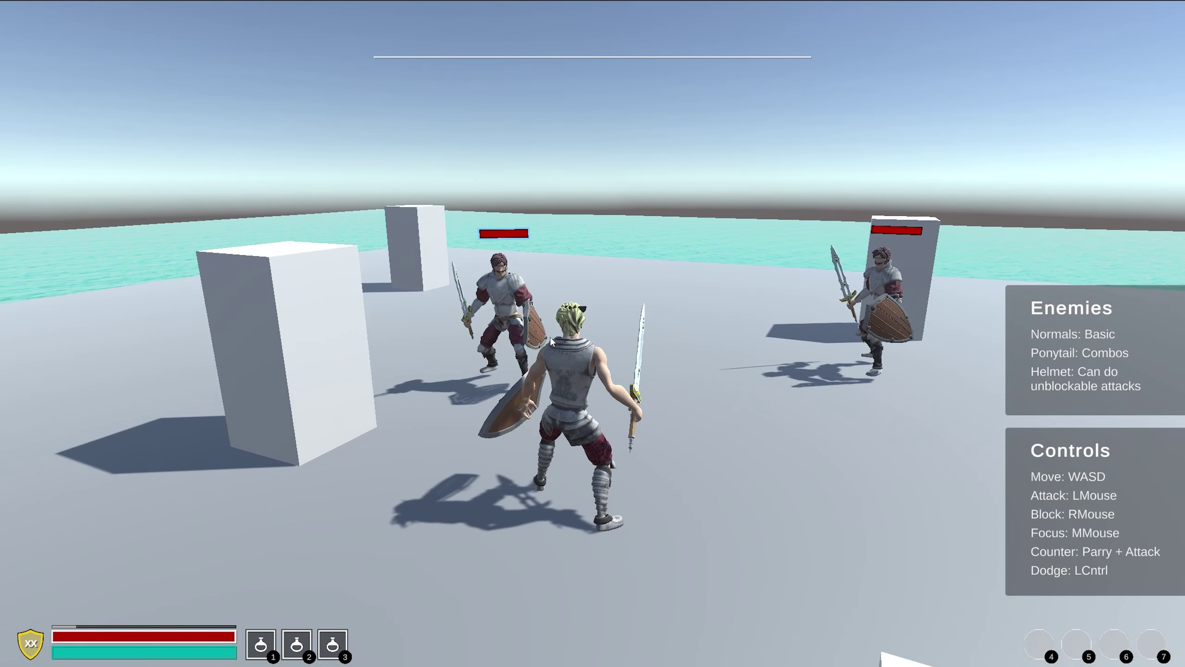
pyautogui.press('w')
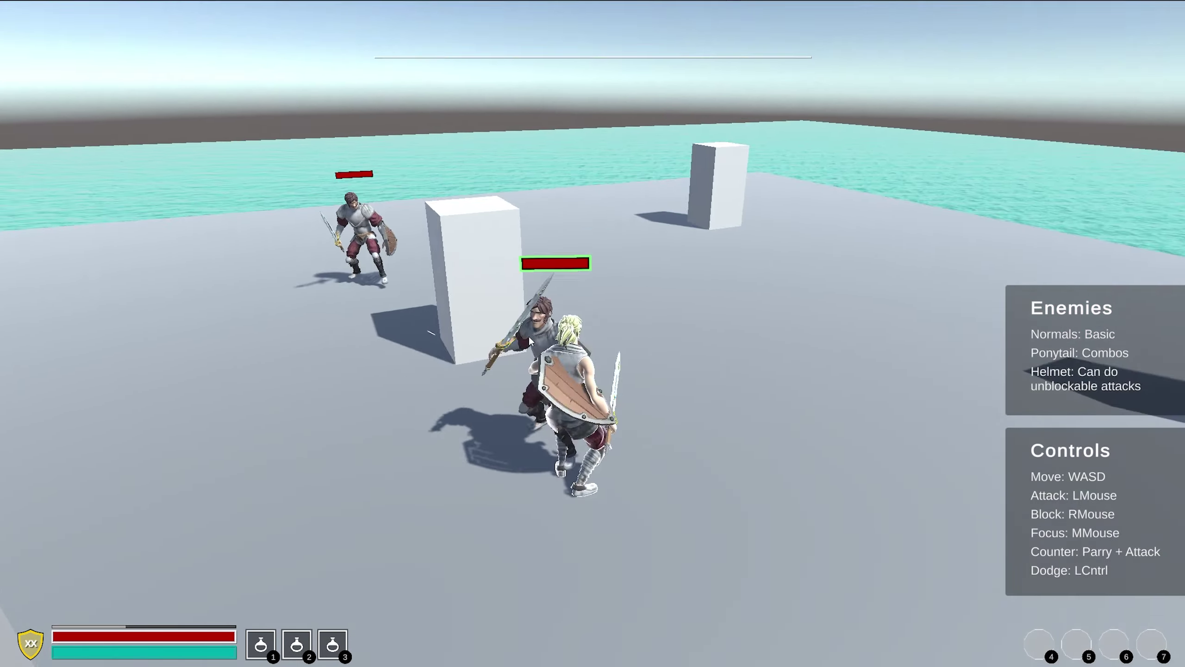
pyautogui.click(528, 339)
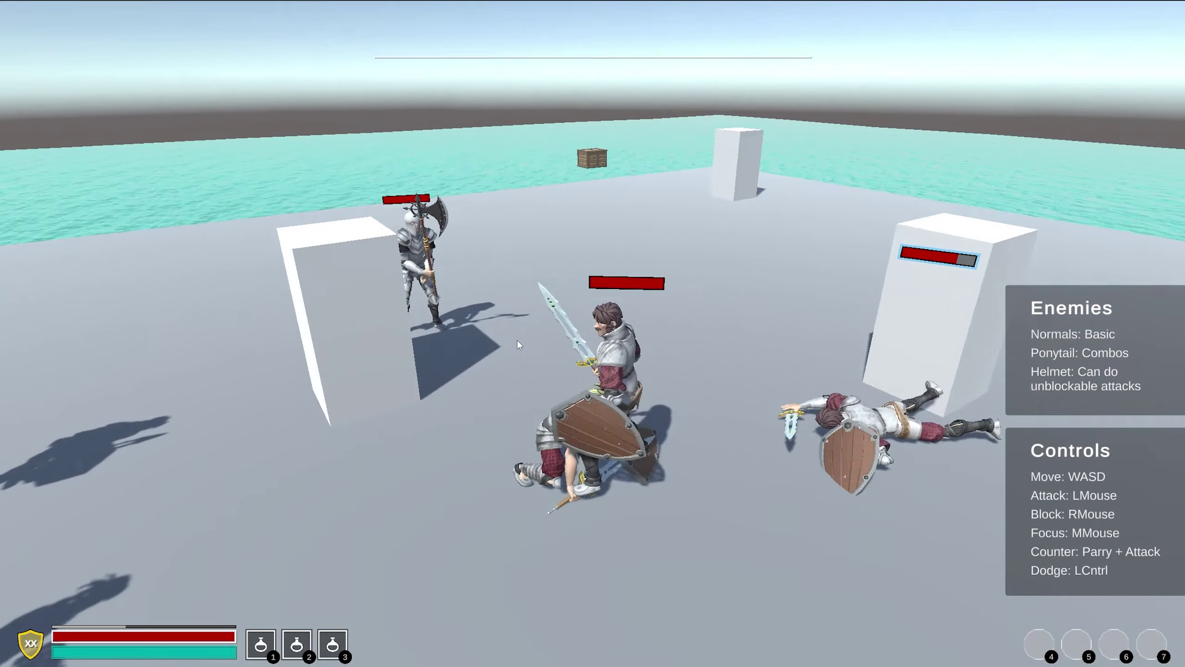
pyautogui.rightClick(523, 344)
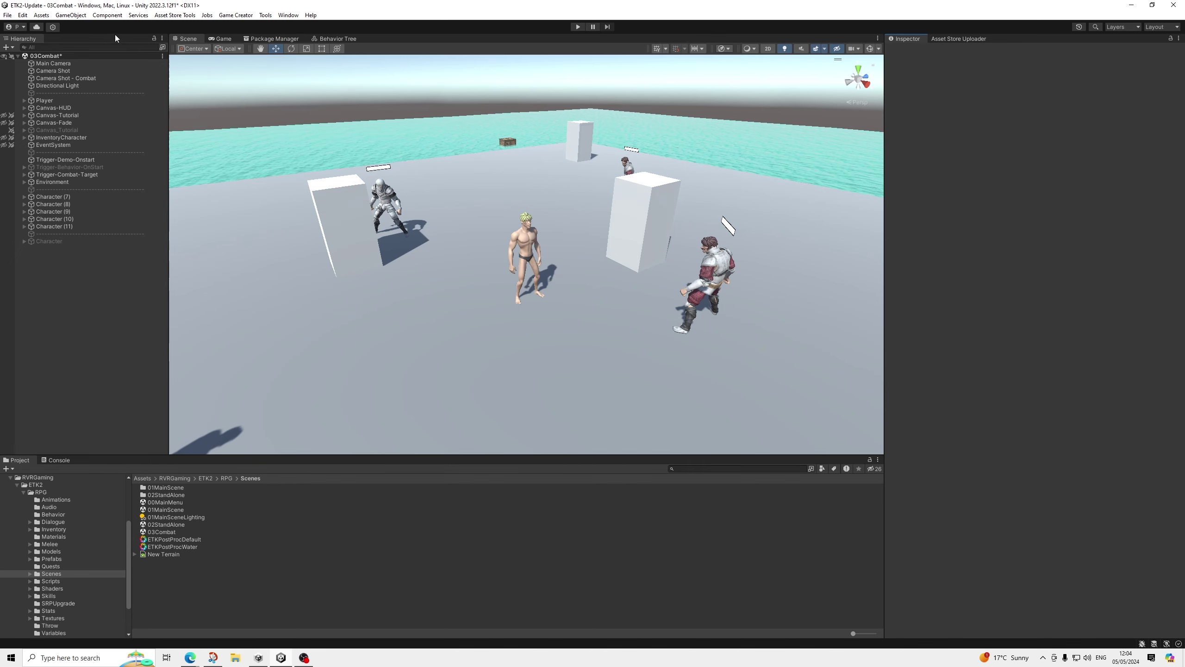
pyautogui.scroll(1, 483, 204)
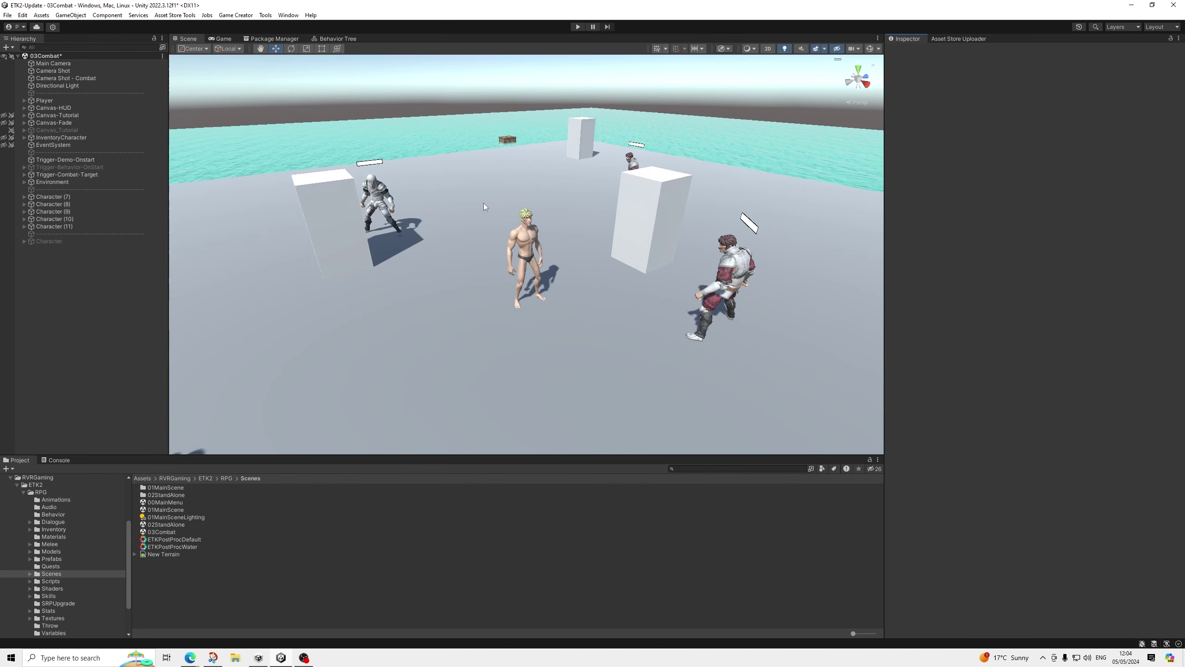
pyautogui.scroll(-2, 514, 221)
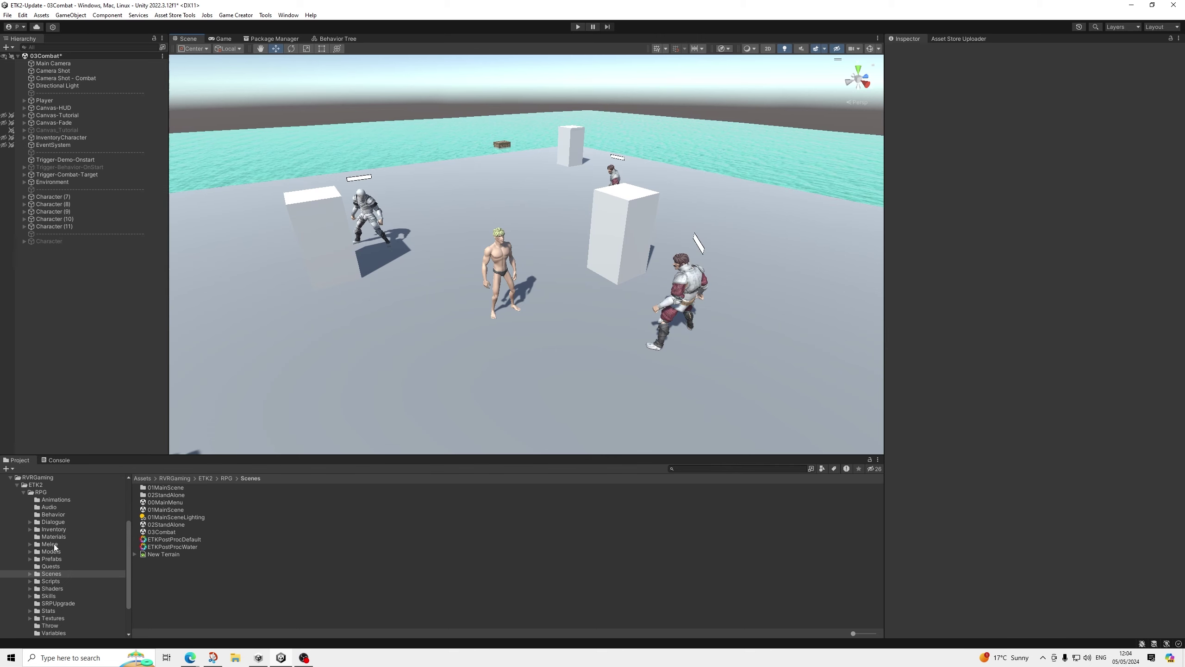
# Open the CoreBehavior behavior tree from the RPG Behavior folder and look over its branches
pyautogui.click(53, 514)
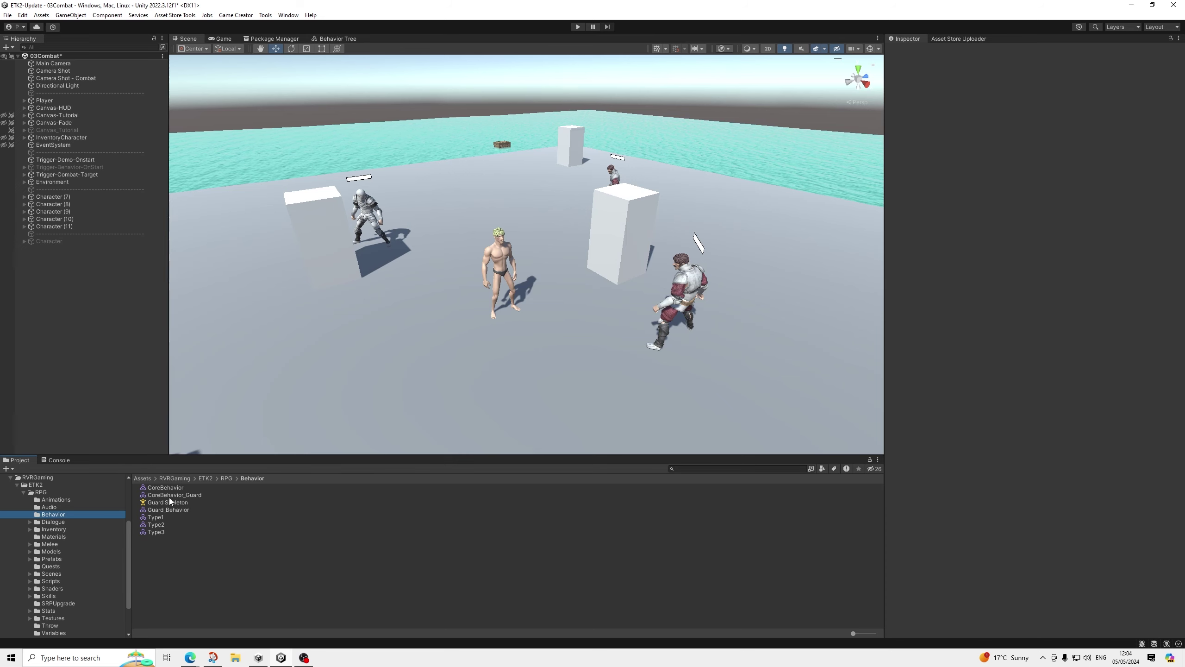
pyautogui.doubleClick(163, 488)
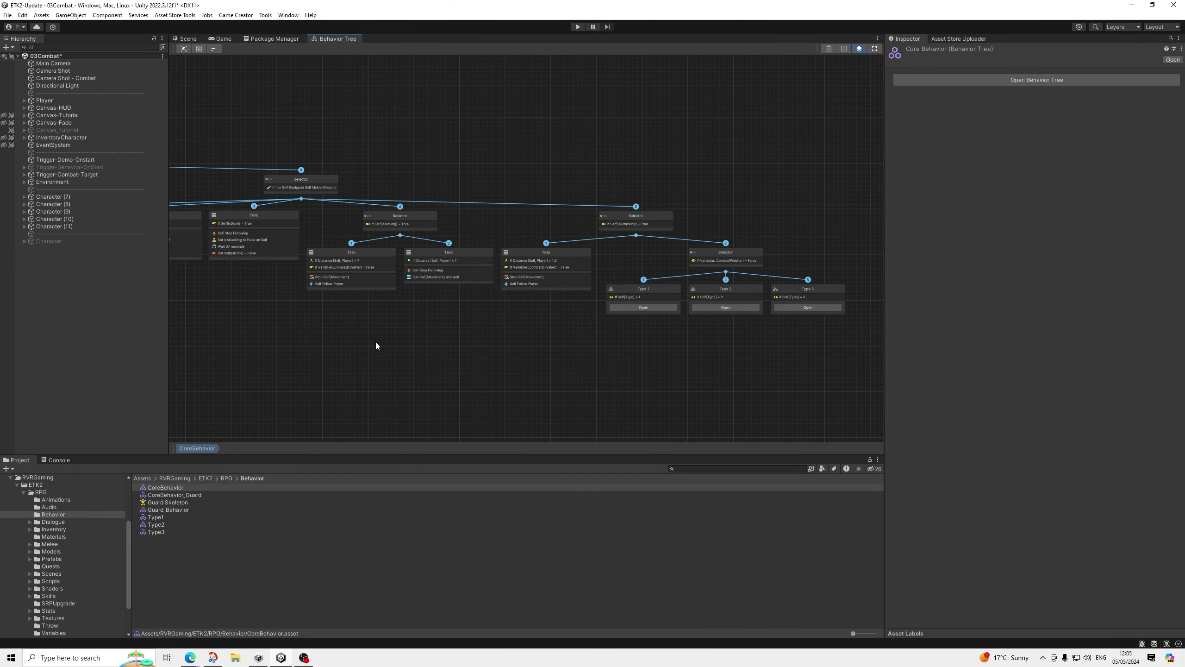
pyautogui.moveTo(376, 345); pyautogui.dragTo(947, 345, button='middle')
pyautogui.moveTo(722, 400); pyautogui.dragTo(398, 409, button='middle')
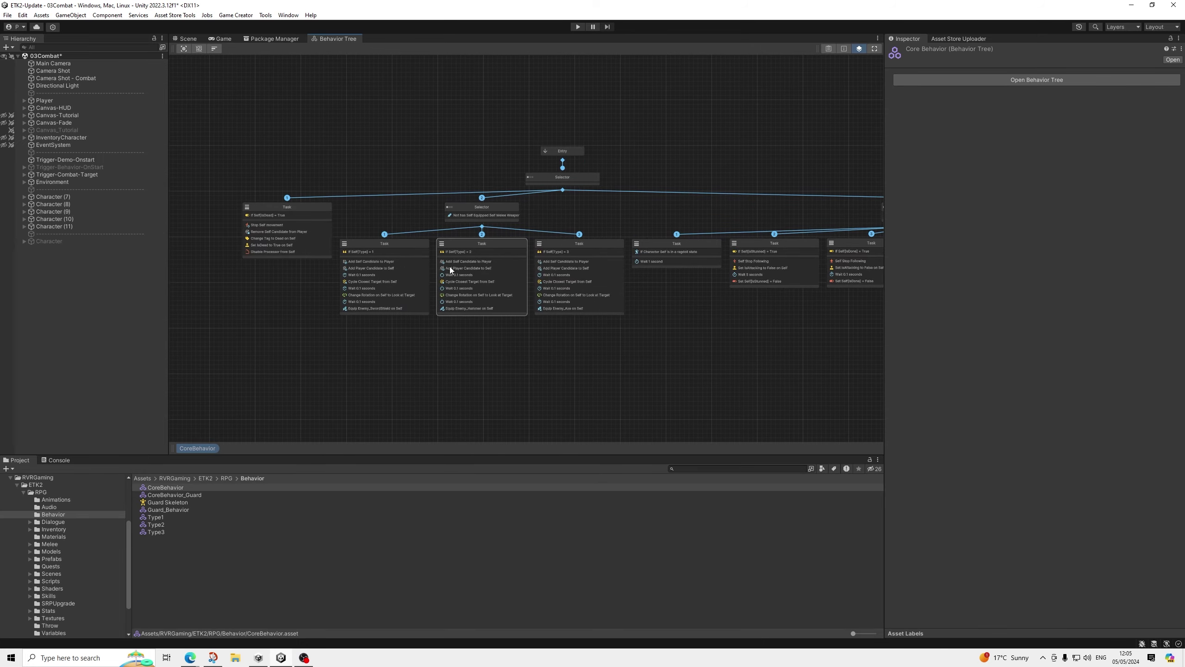
pyautogui.moveTo(769, 371); pyautogui.dragTo(627, 373, button='middle')
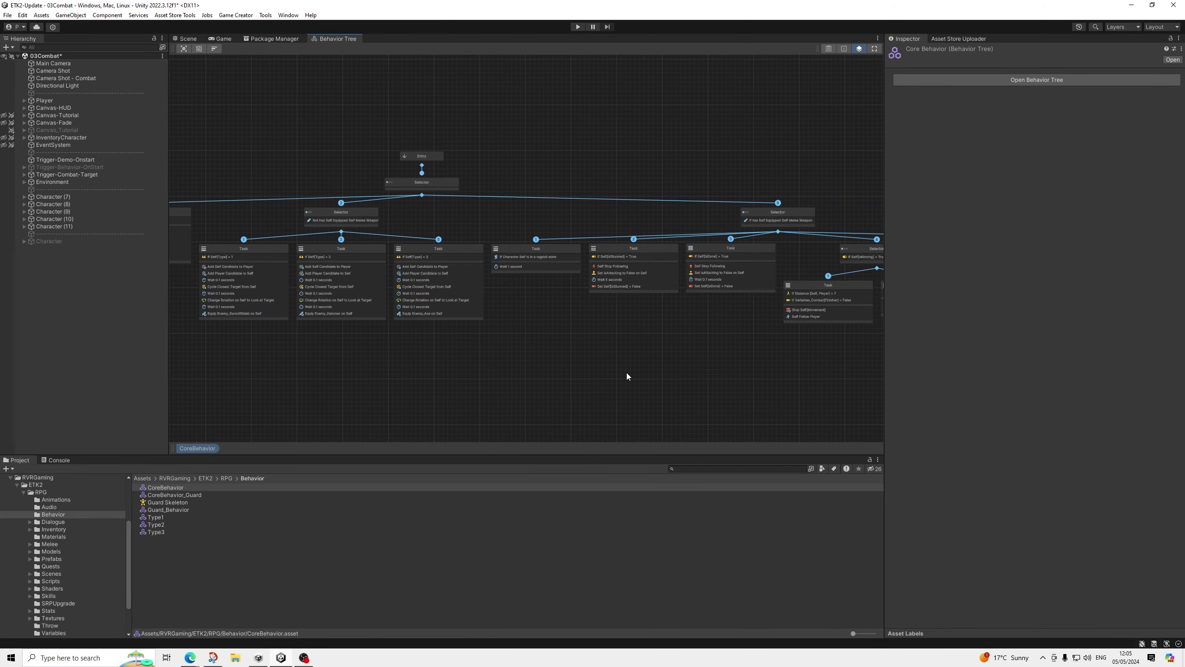
# Open the CoreBehavior_Guard behavior tree and examine its additional task and selector branches
pyautogui.click(184, 494)
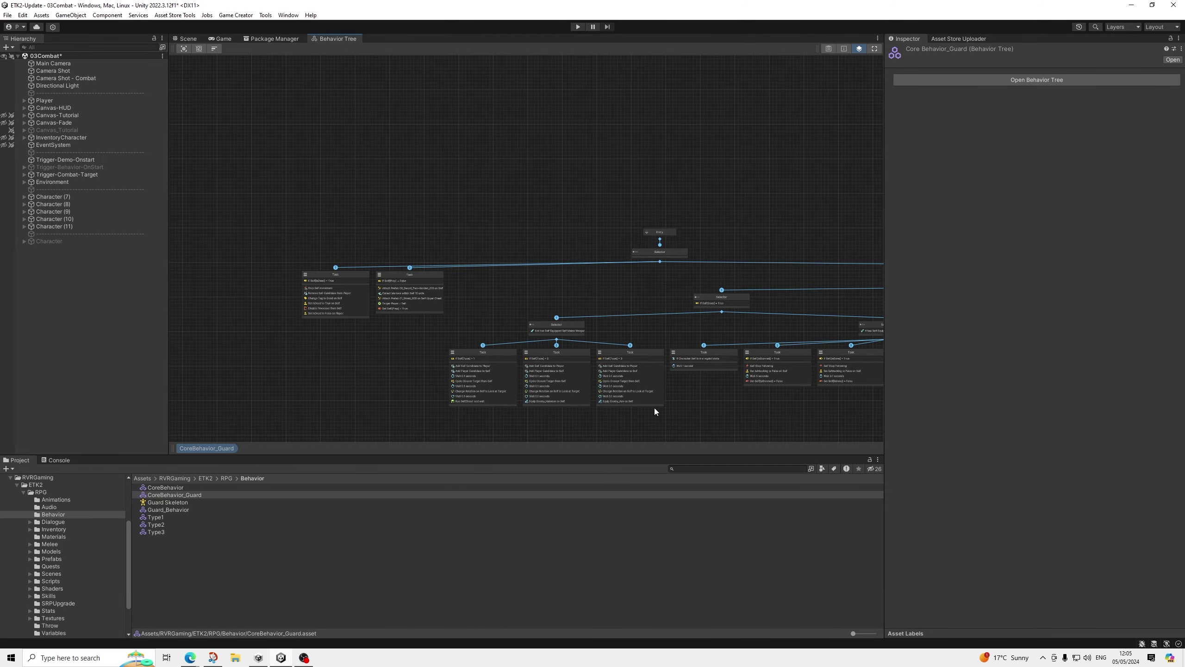
pyautogui.moveTo(741, 400); pyautogui.dragTo(518, 345, button='middle')
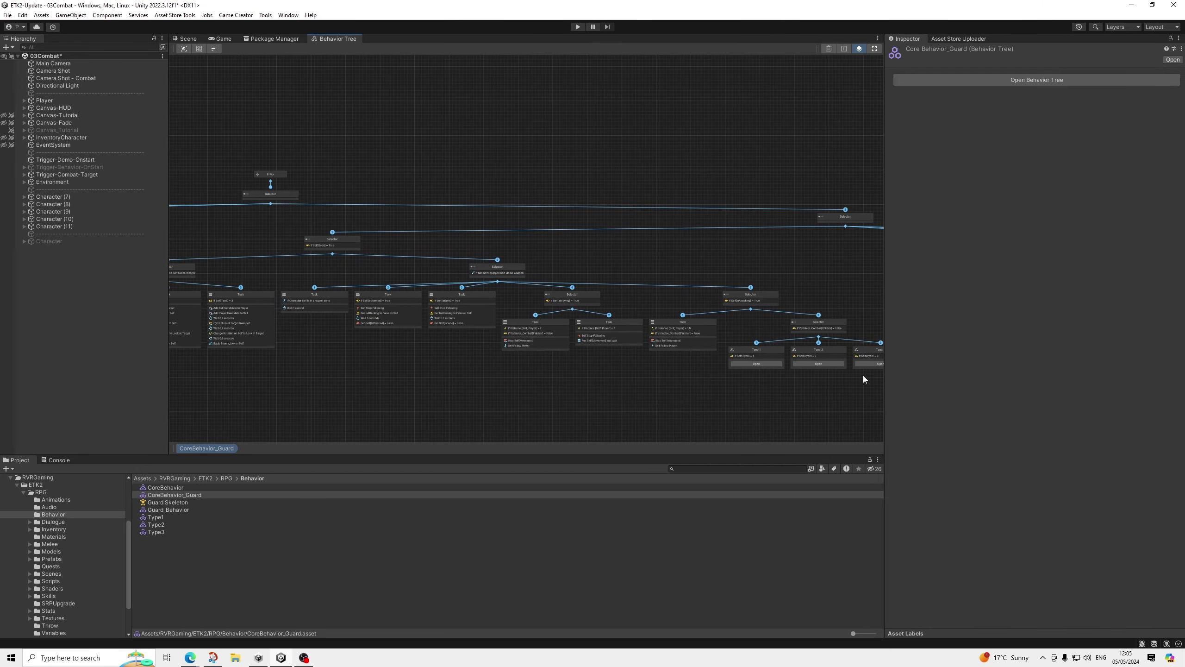
pyautogui.moveTo(333, 346); pyautogui.dragTo(528, 365, button='middle')
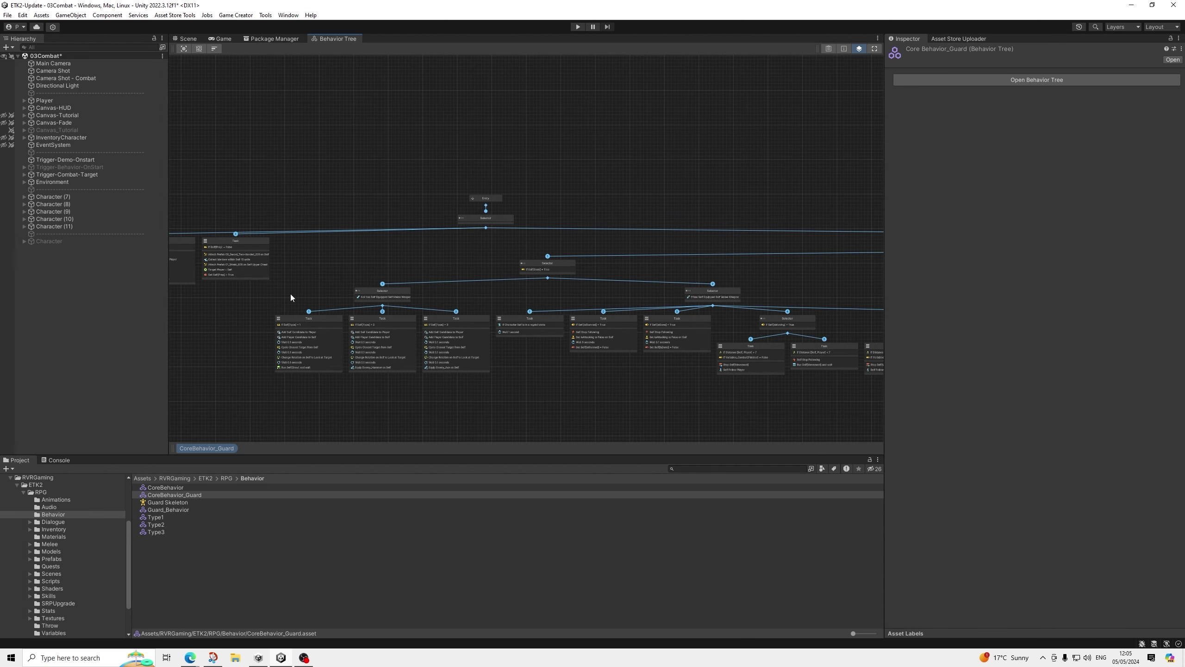
pyautogui.scroll(1, 232, 296)
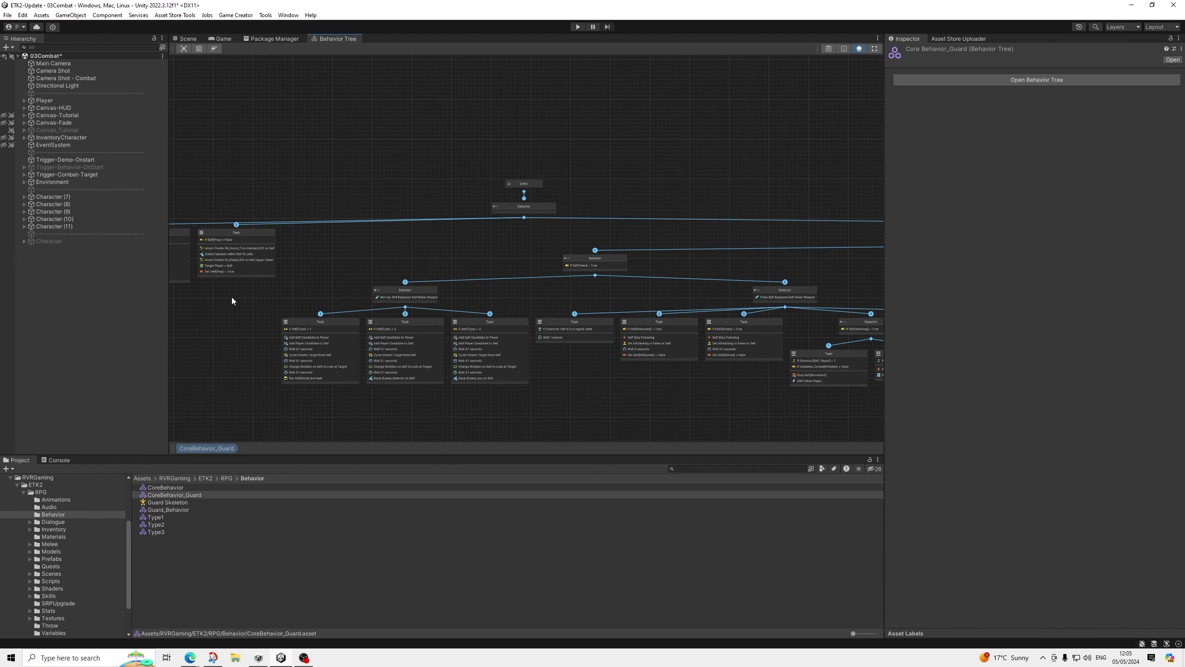
pyautogui.moveTo(232, 297); pyautogui.dragTo(312, 304, button='middle')
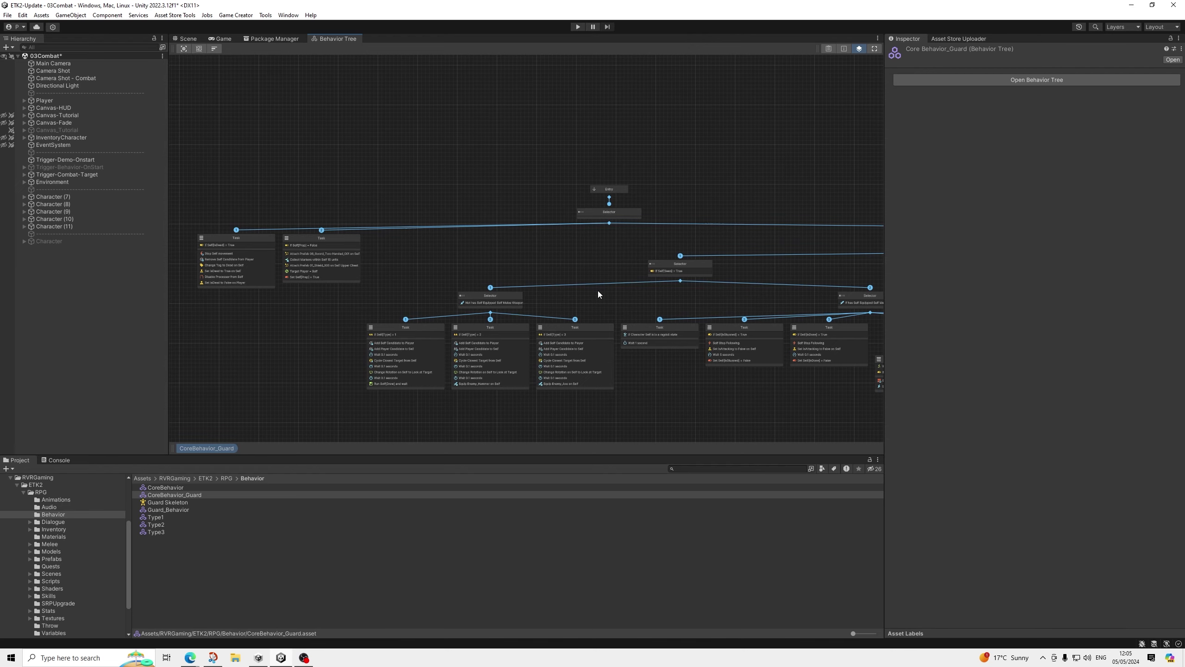
pyautogui.moveTo(840, 261); pyautogui.dragTo(513, 200, button='middle')
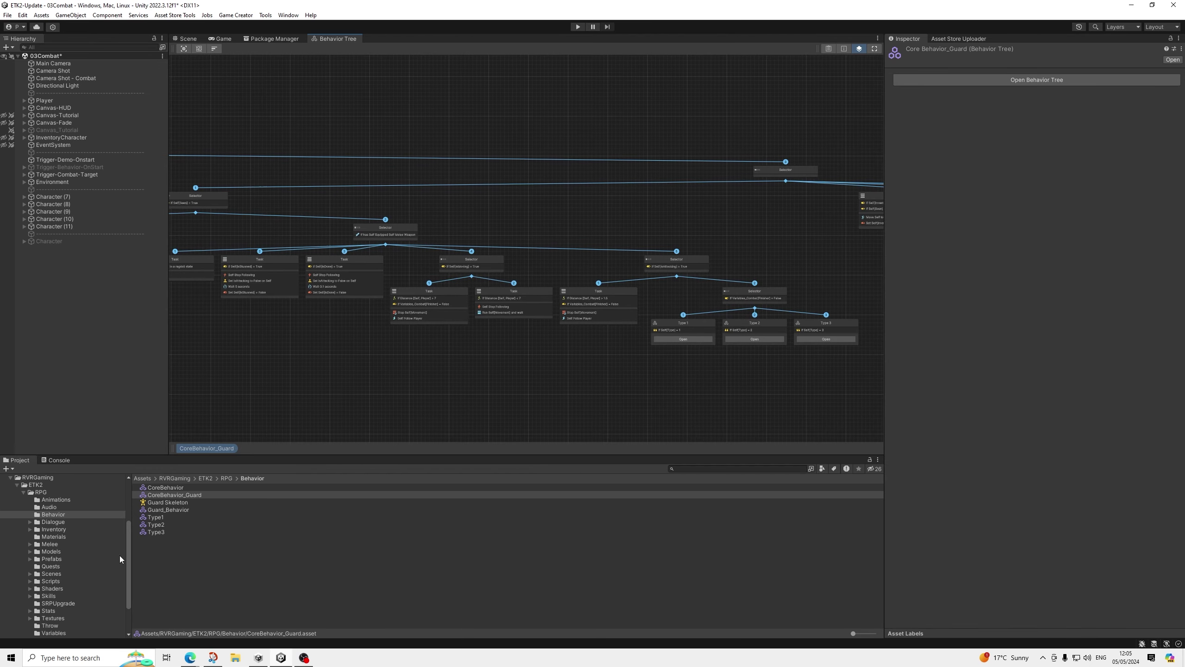
# Reopen the CoreBehavior tree and examine it from the entry selector through to the Type 1, 2 and 3 subgraphs
pyautogui.click(176, 487)
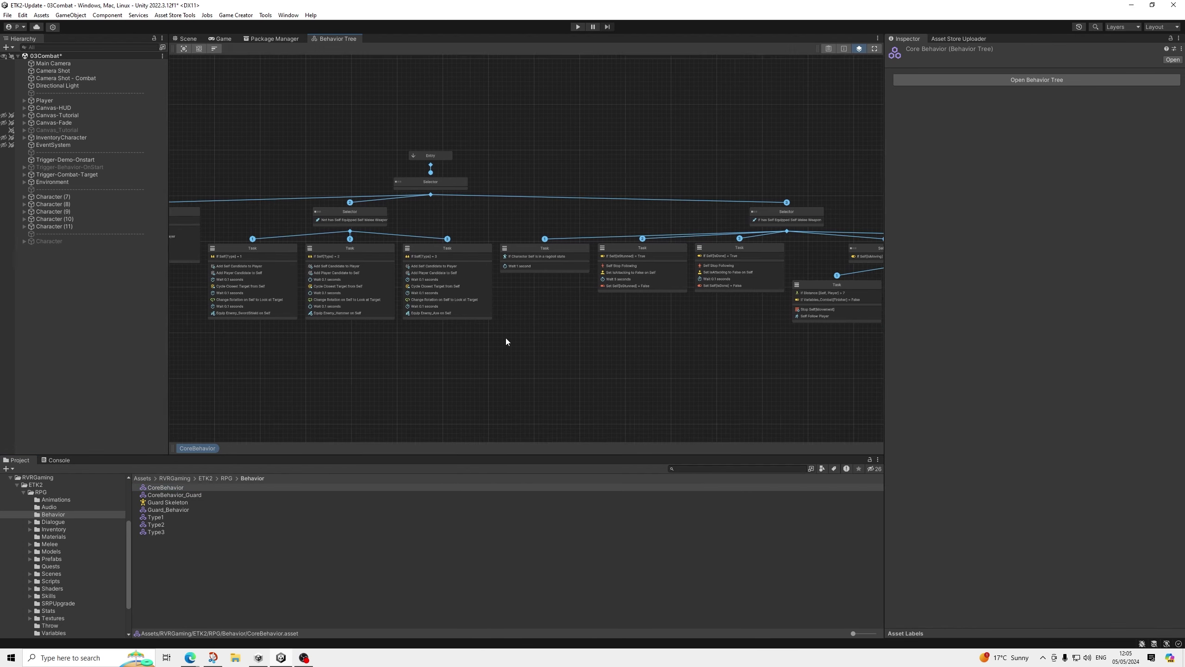
pyautogui.moveTo(506, 337); pyautogui.dragTo(684, 339, button='middle')
pyautogui.moveTo(778, 339); pyautogui.dragTo(426, 340, button='middle')
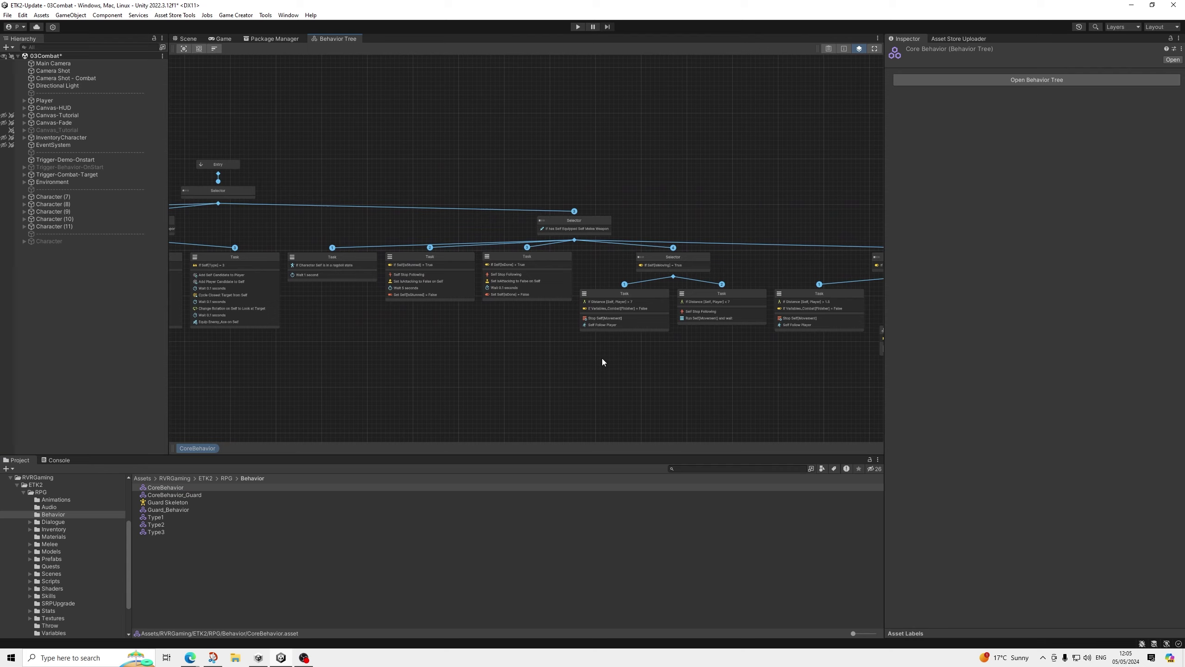
pyautogui.moveTo(602, 358); pyautogui.dragTo(417, 357, button='middle')
pyautogui.moveTo(762, 357); pyautogui.dragTo(647, 352, button='middle')
pyautogui.moveTo(387, 354); pyautogui.dragTo(653, 355, button='middle')
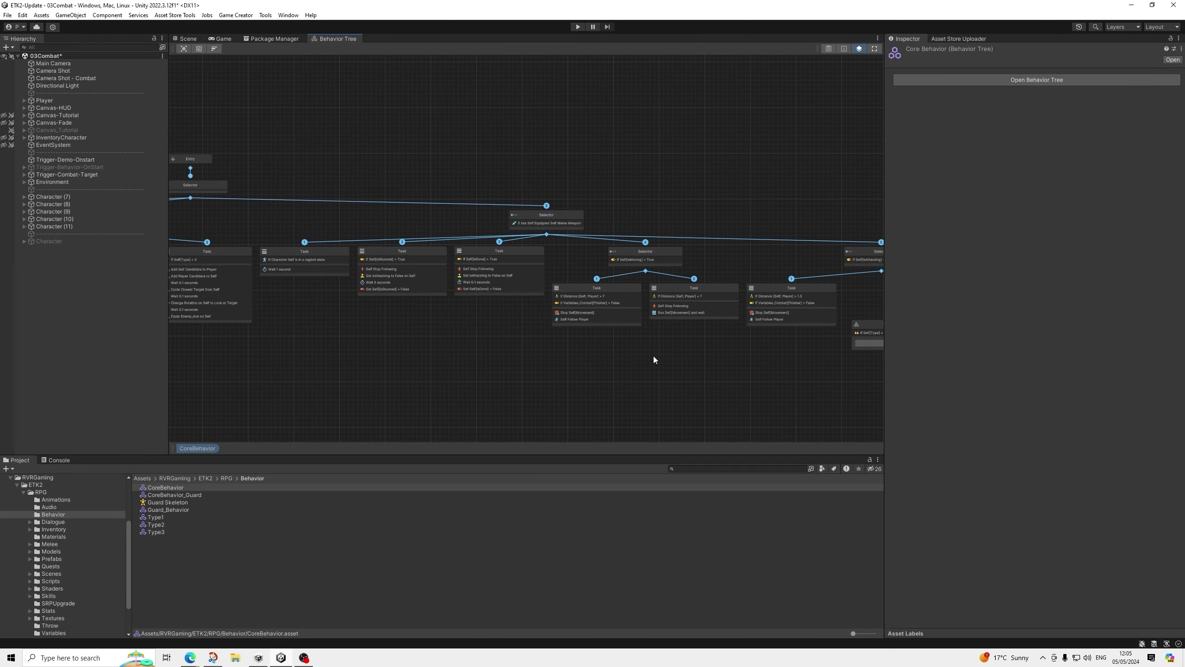
pyautogui.moveTo(401, 344); pyautogui.dragTo(653, 340, button='middle')
pyautogui.moveTo(466, 334); pyautogui.dragTo(615, 343, button='middle')
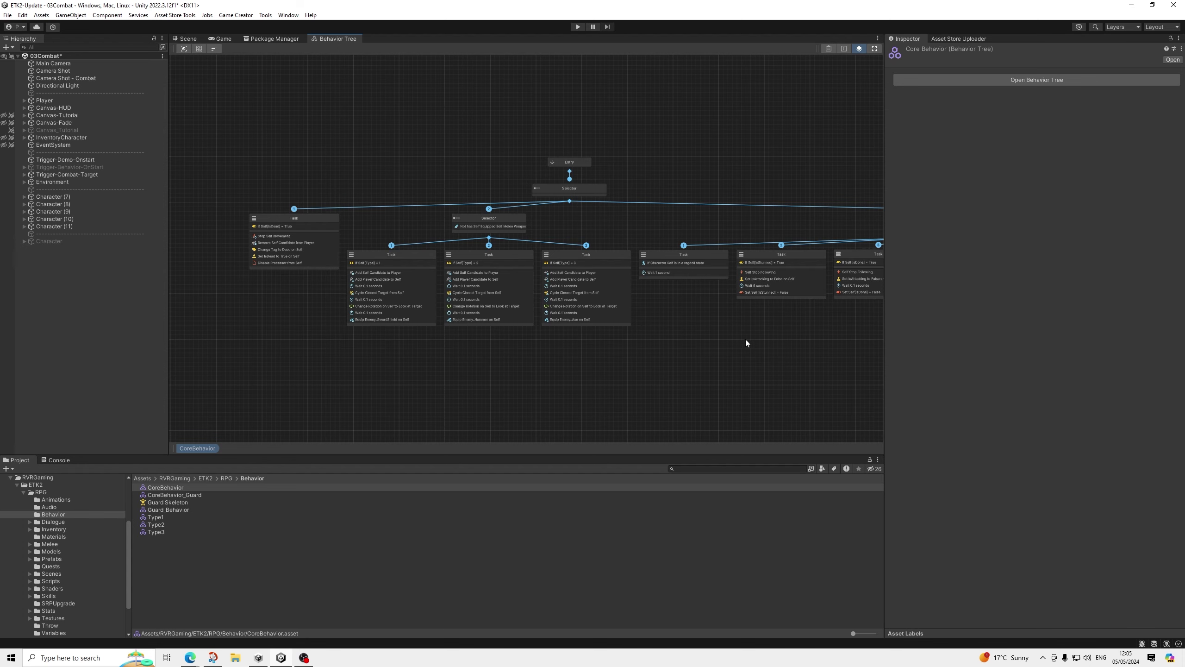
pyautogui.moveTo(746, 339); pyautogui.dragTo(173, 257, button='middle')
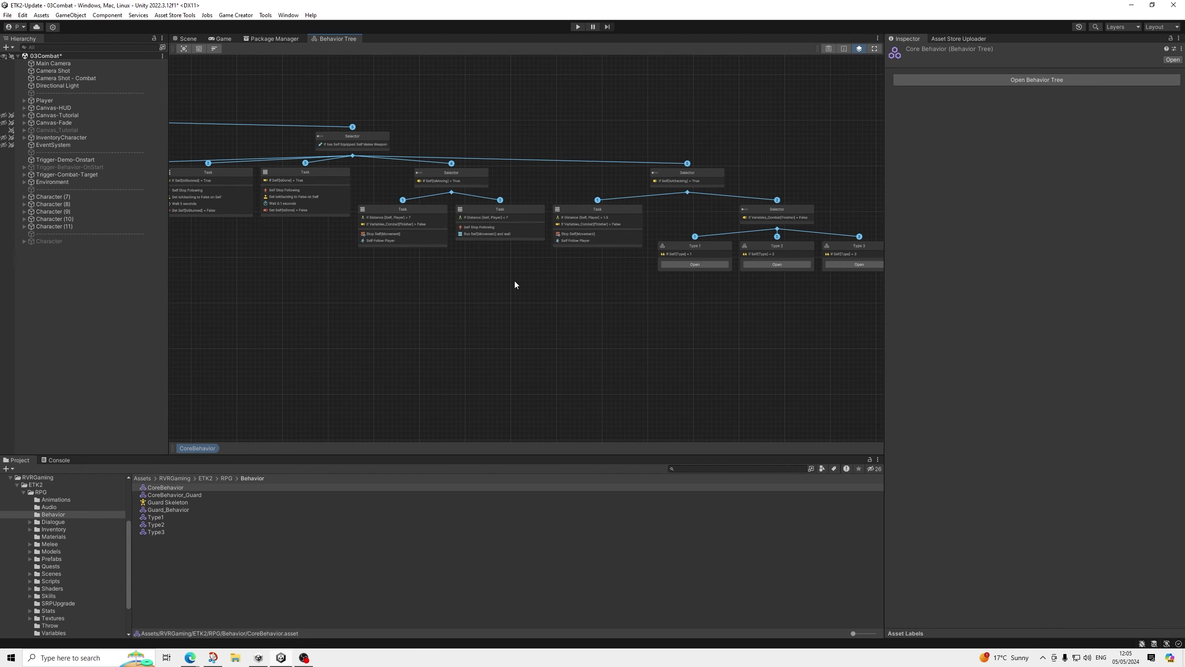
pyautogui.moveTo(293, 308); pyautogui.dragTo(420, 331, button='middle')
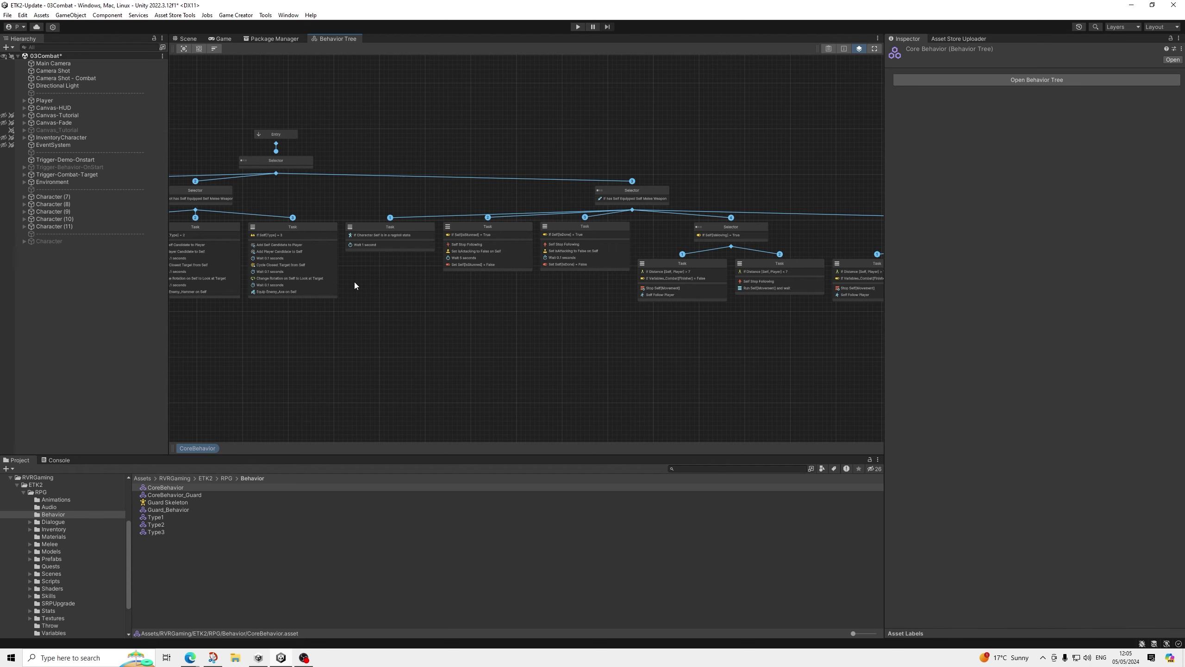
# Examine the IsDead task and the selector that equips a melee weapon according to enemy type in the CoreBehavior tree
pyautogui.moveTo(354, 281); pyautogui.dragTo(509, 314, button='middle')
pyautogui.moveTo(295, 345); pyautogui.dragTo(489, 336, button='middle')
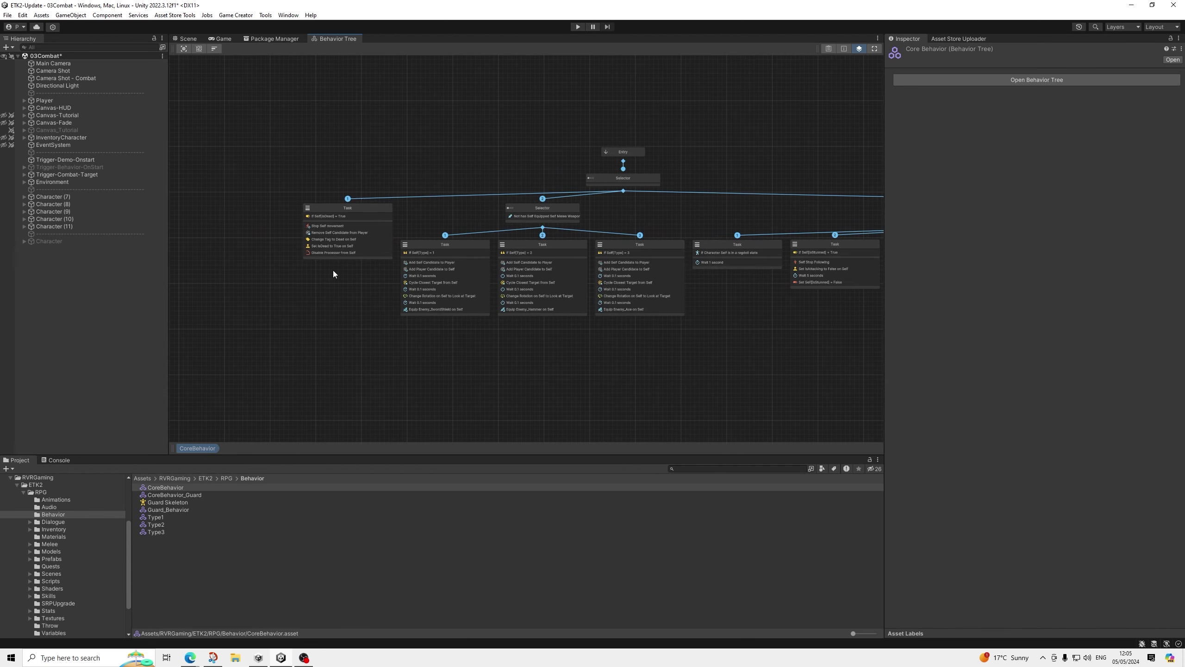
pyautogui.scroll(2, 333, 270)
pyautogui.scroll(-4, 555, 181)
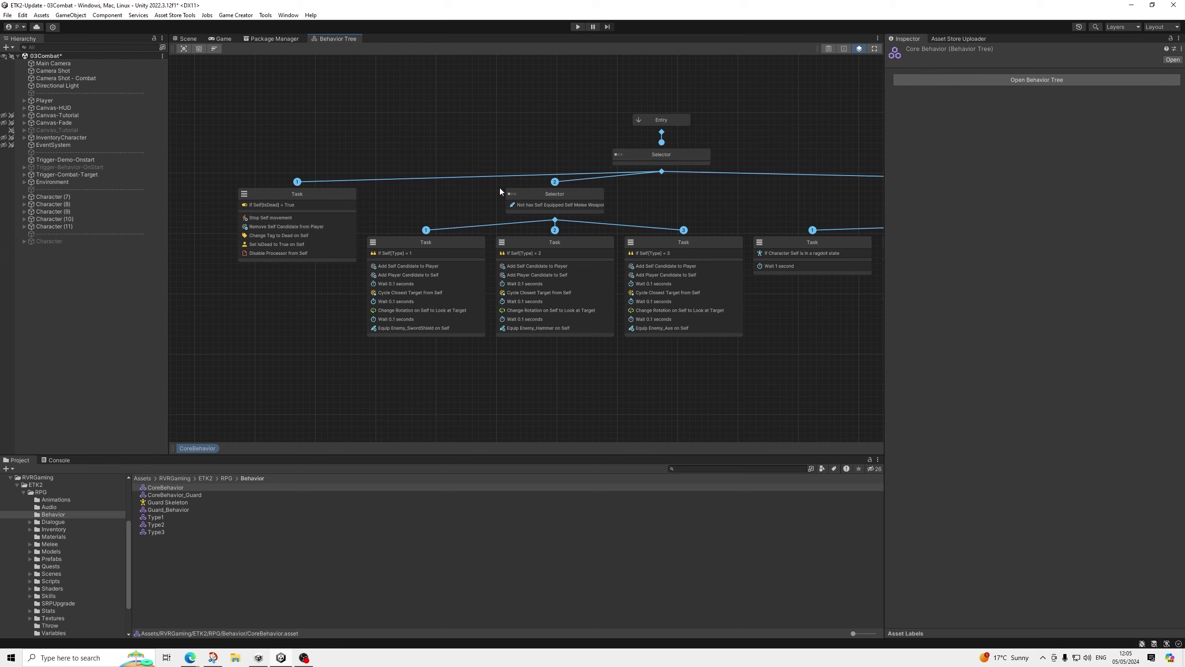
pyautogui.moveTo(683, 196); pyautogui.dragTo(543, 202, button='middle')
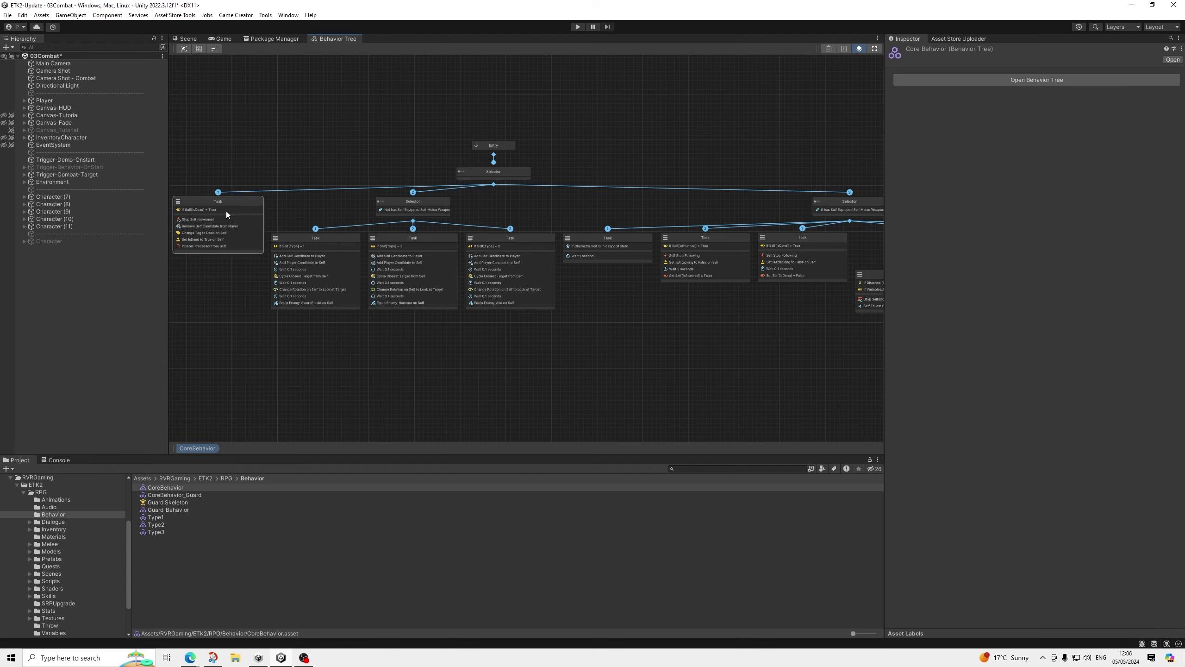
pyautogui.click(210, 206)
pyautogui.scroll(5, 185, 207)
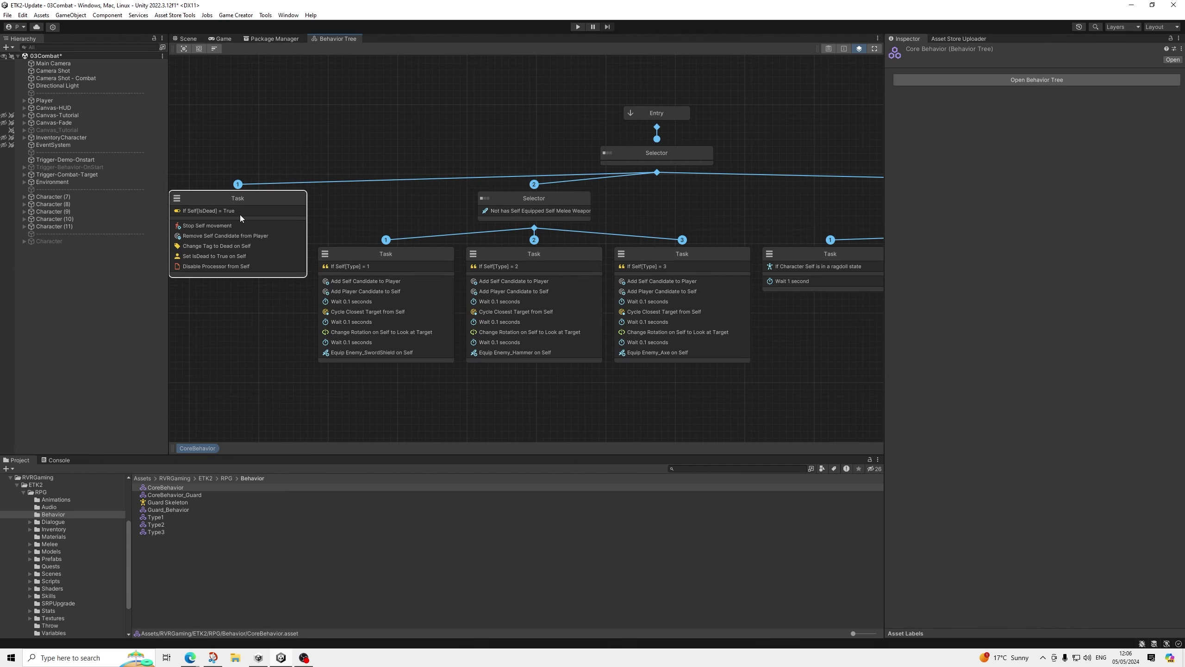
pyautogui.scroll(-3, 233, 202)
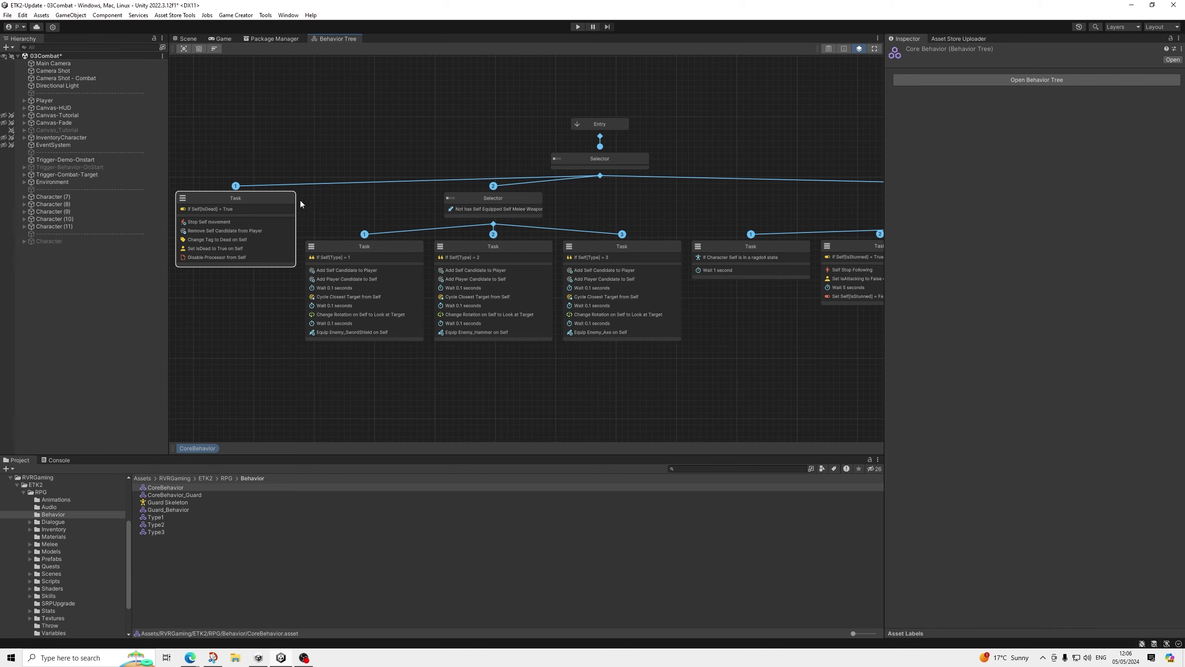
pyautogui.moveTo(432, 204); pyautogui.dragTo(383, 203, button='middle')
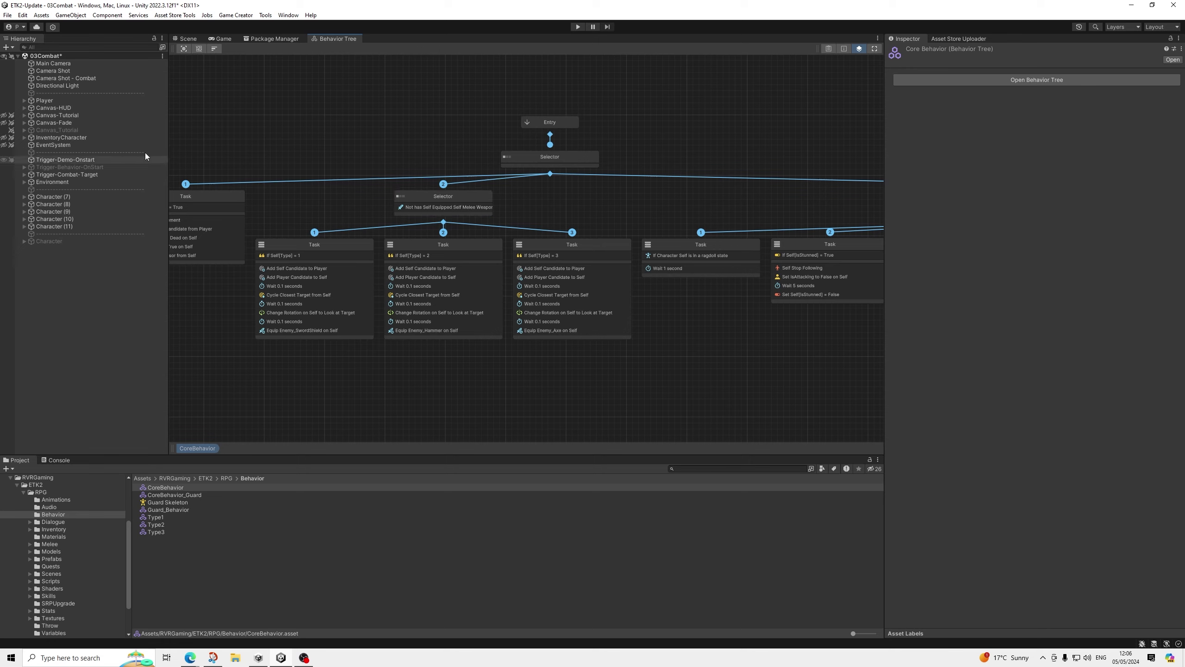
# In the scene, inspect the Processor parameters, including Type, of the enemies Character (7) through Character (11)
pyautogui.click(189, 39)
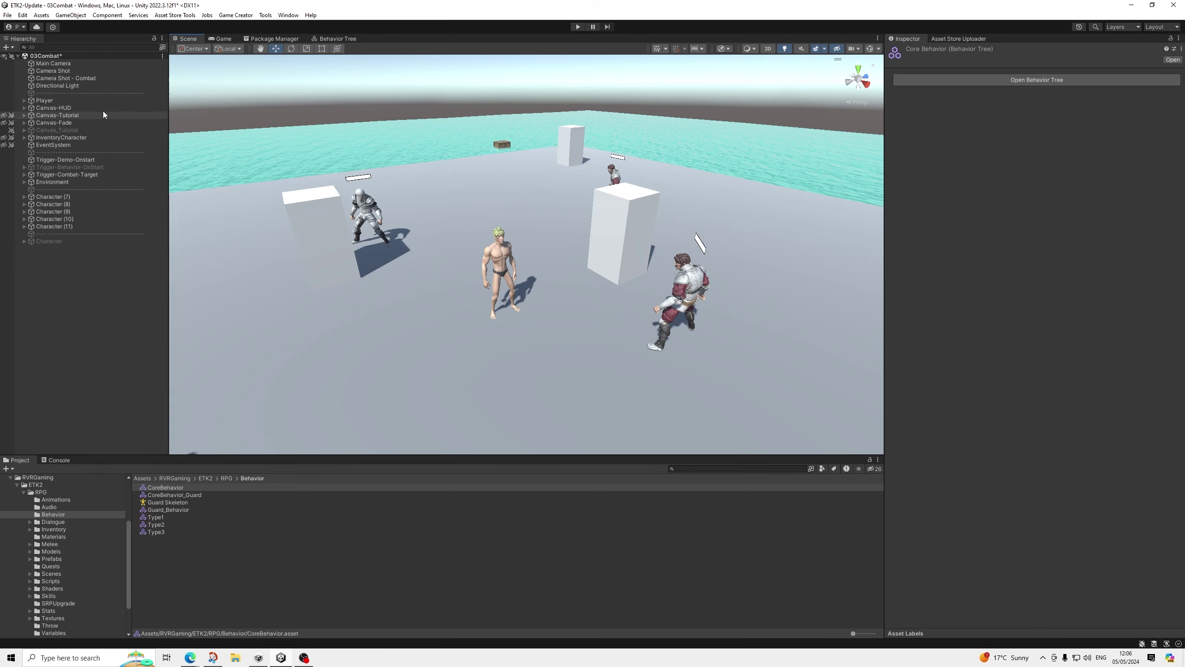
pyautogui.click(72, 198)
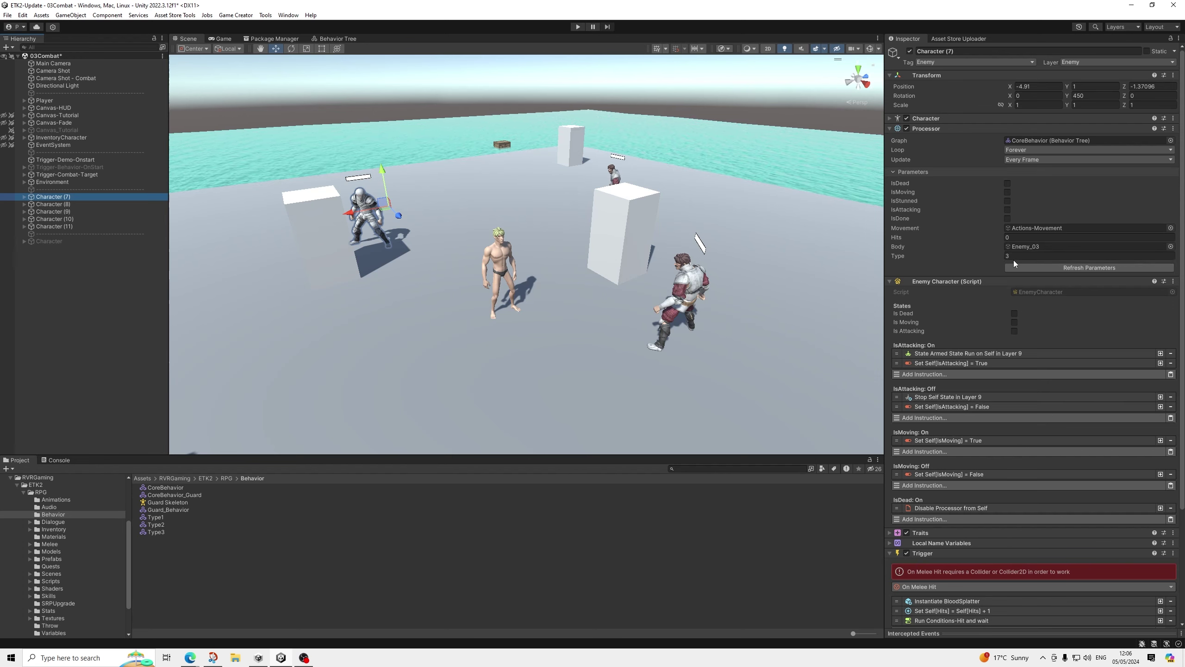
pyautogui.click(61, 206)
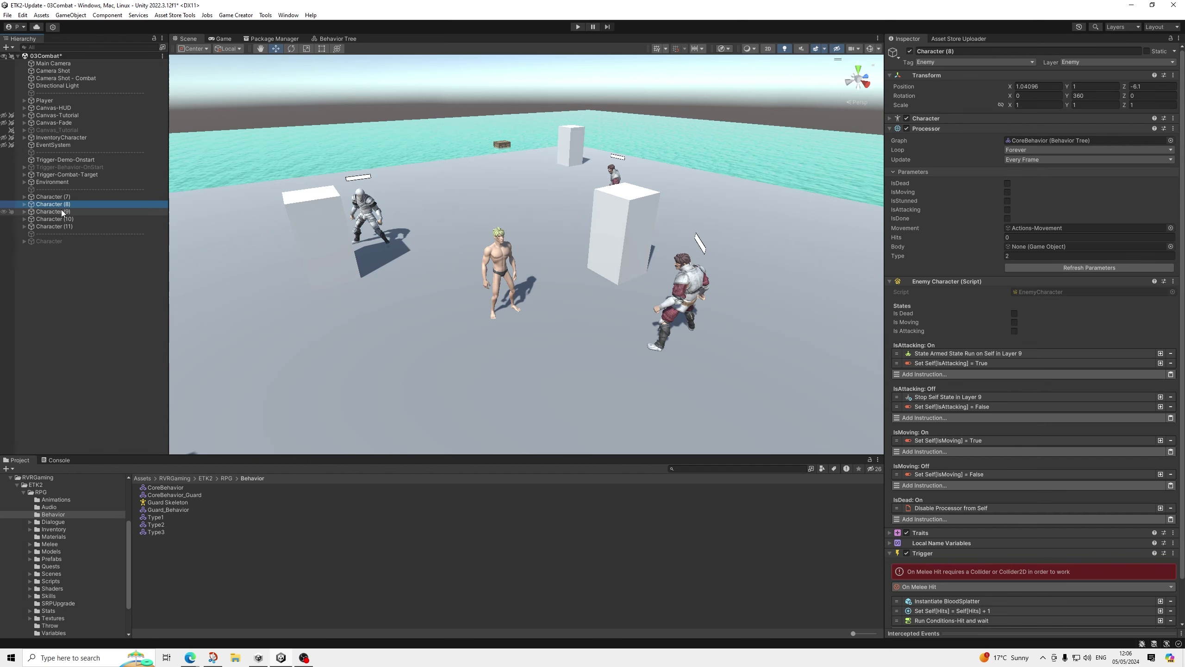
pyautogui.click(64, 211)
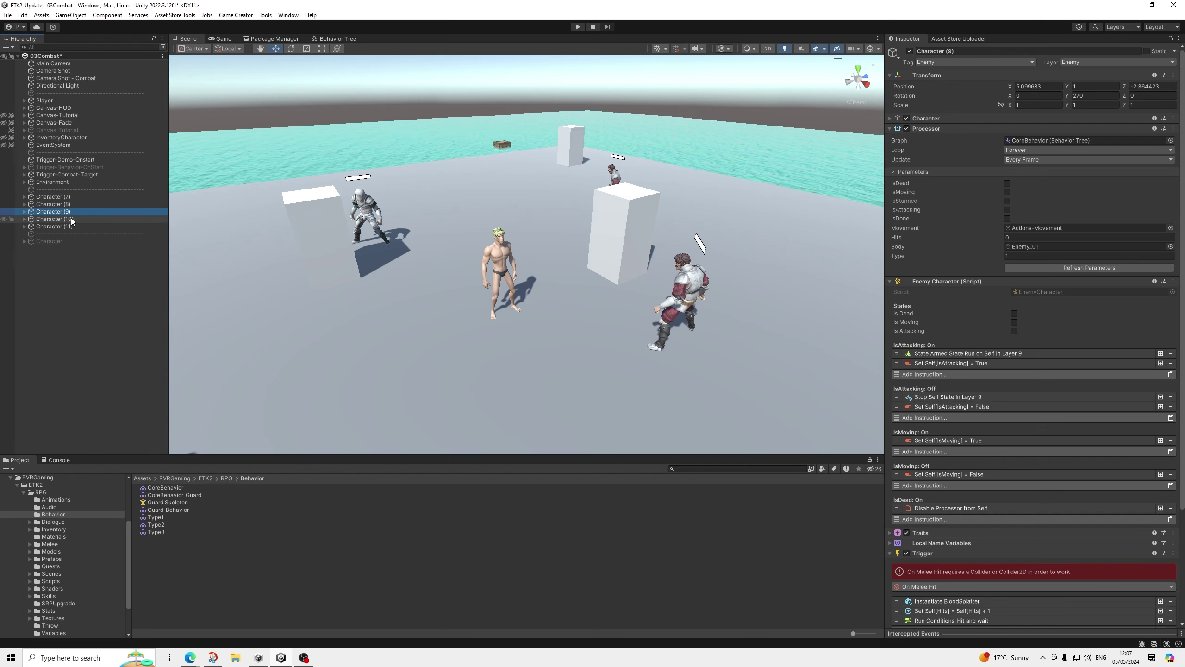
pyautogui.click(70, 219)
pyautogui.click(67, 226)
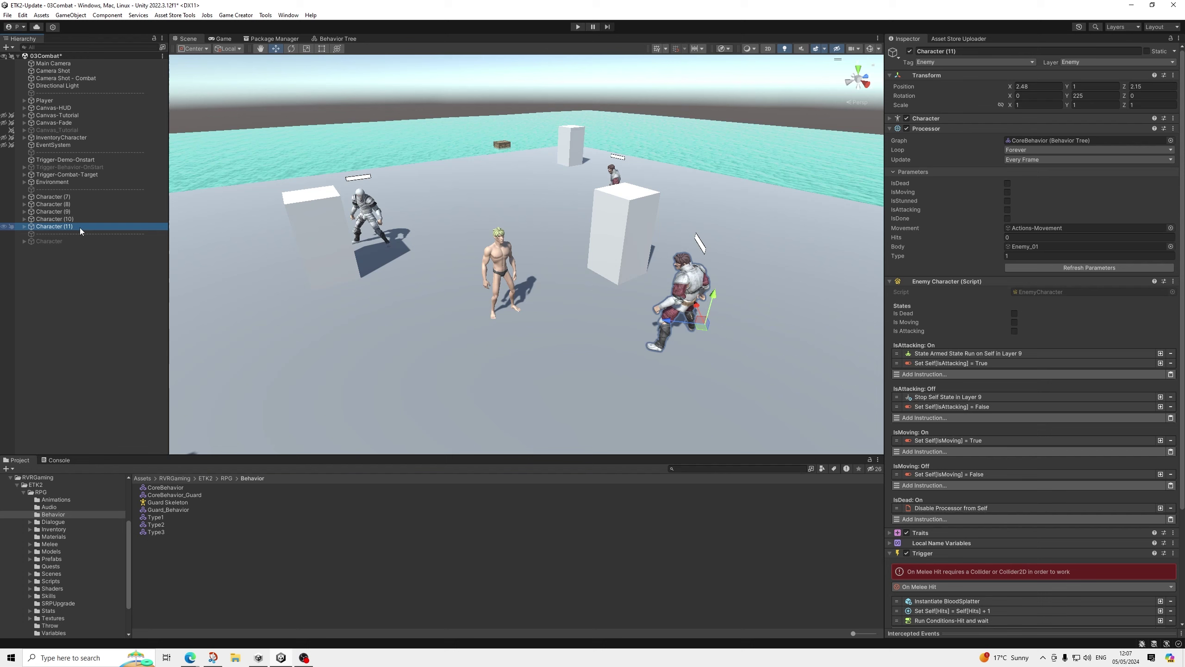
pyautogui.click(72, 219)
pyautogui.click(69, 212)
pyautogui.click(65, 204)
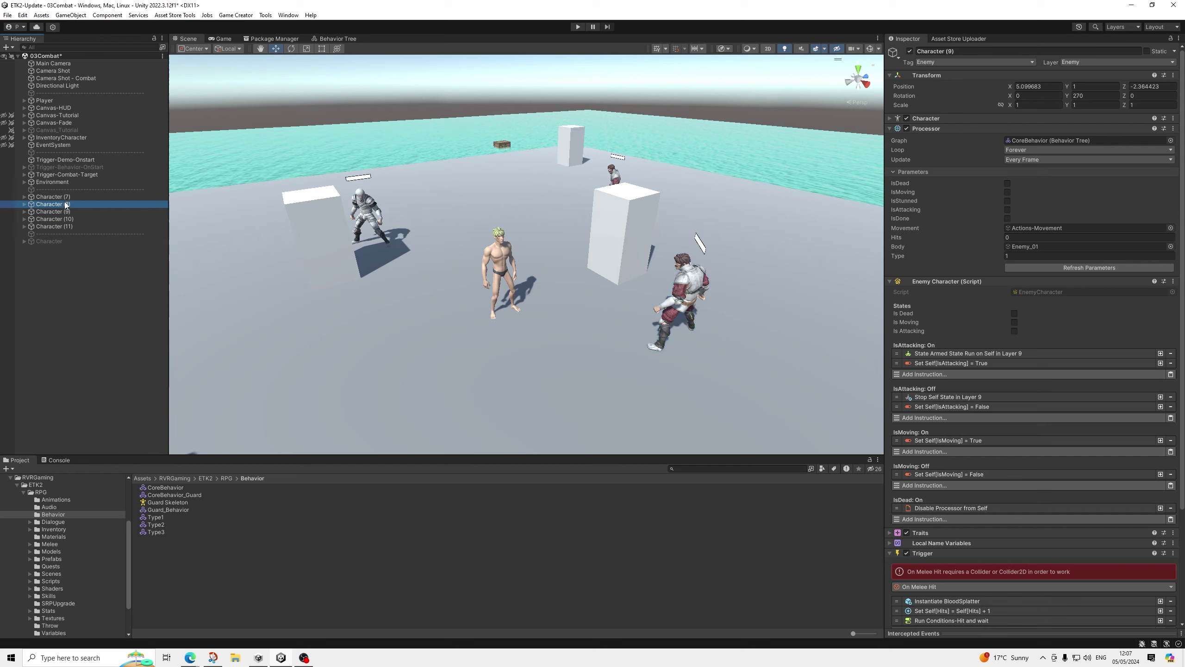
pyautogui.click(66, 197)
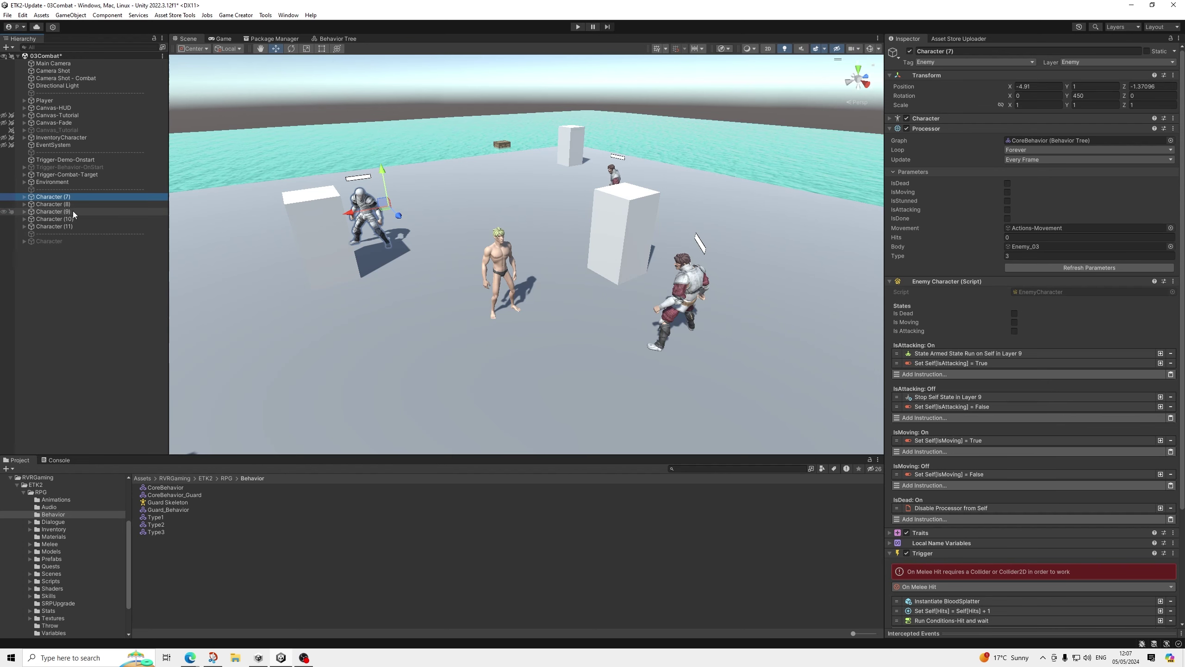
# Return to the CoreBehavior tree and examine the three weapon-equipping tasks for enemy Types 1, 2 and 3
pyautogui.click(331, 39)
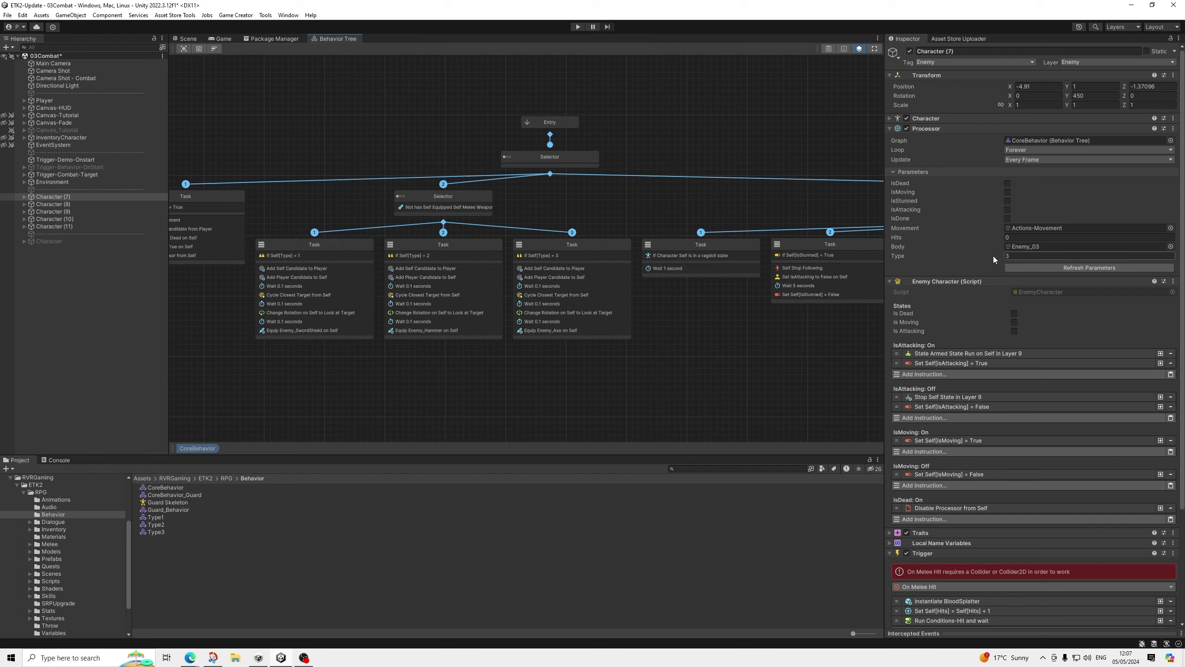
pyautogui.click(305, 268)
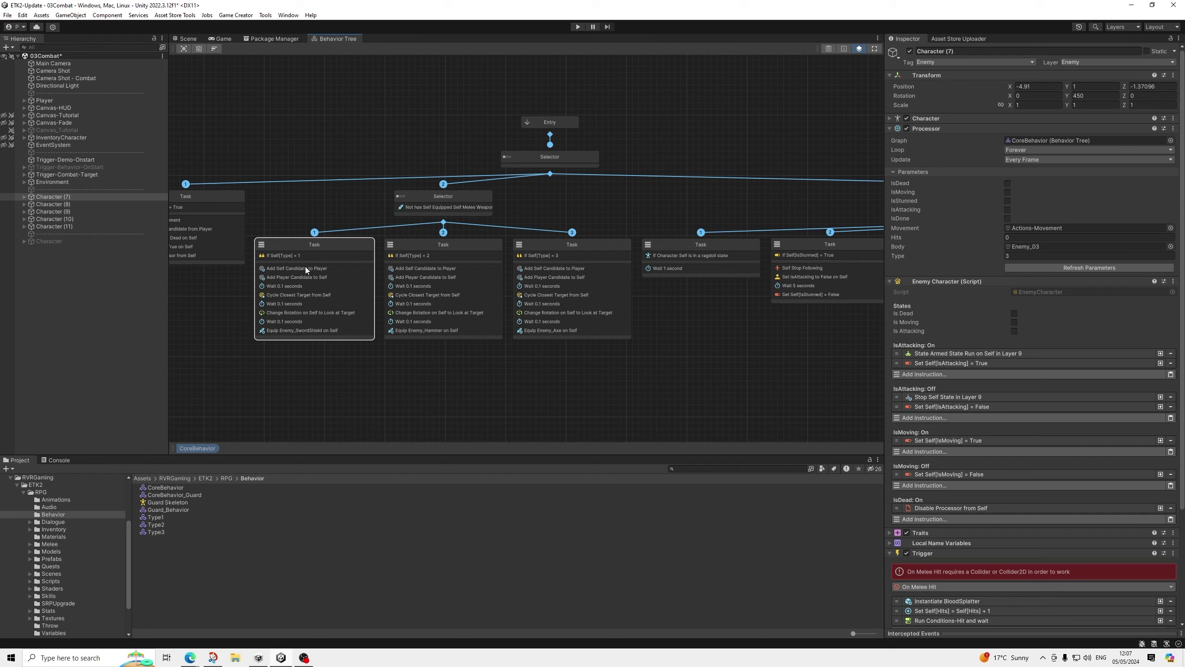
pyautogui.click(437, 284)
pyautogui.click(530, 270)
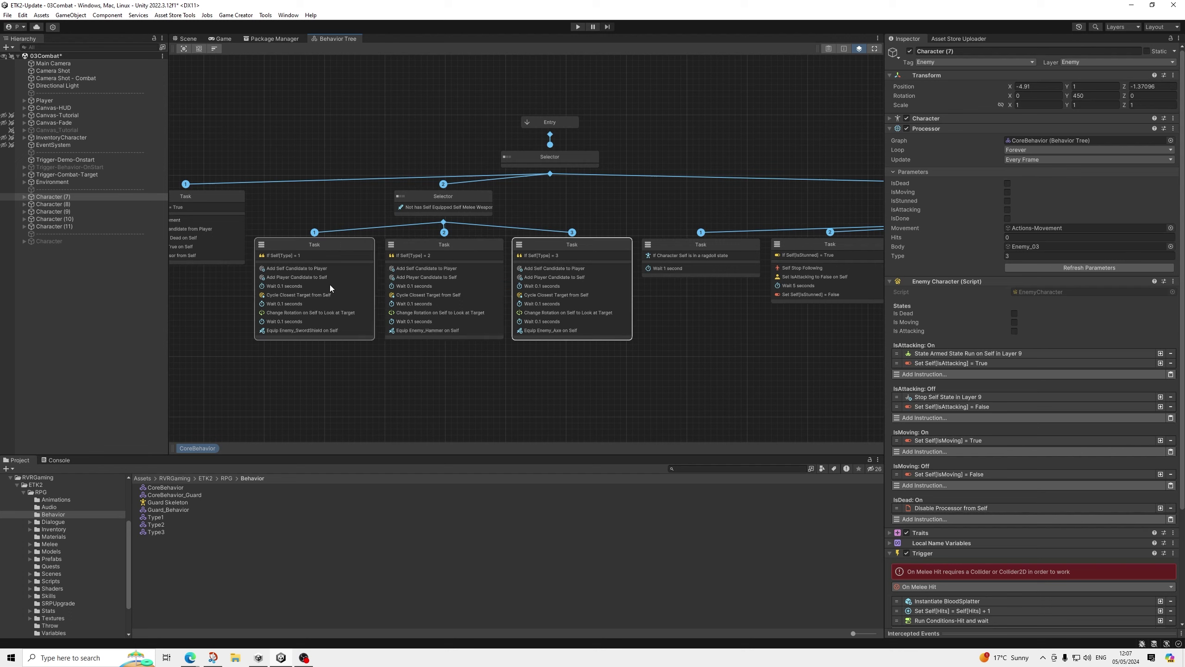
pyautogui.click(592, 318)
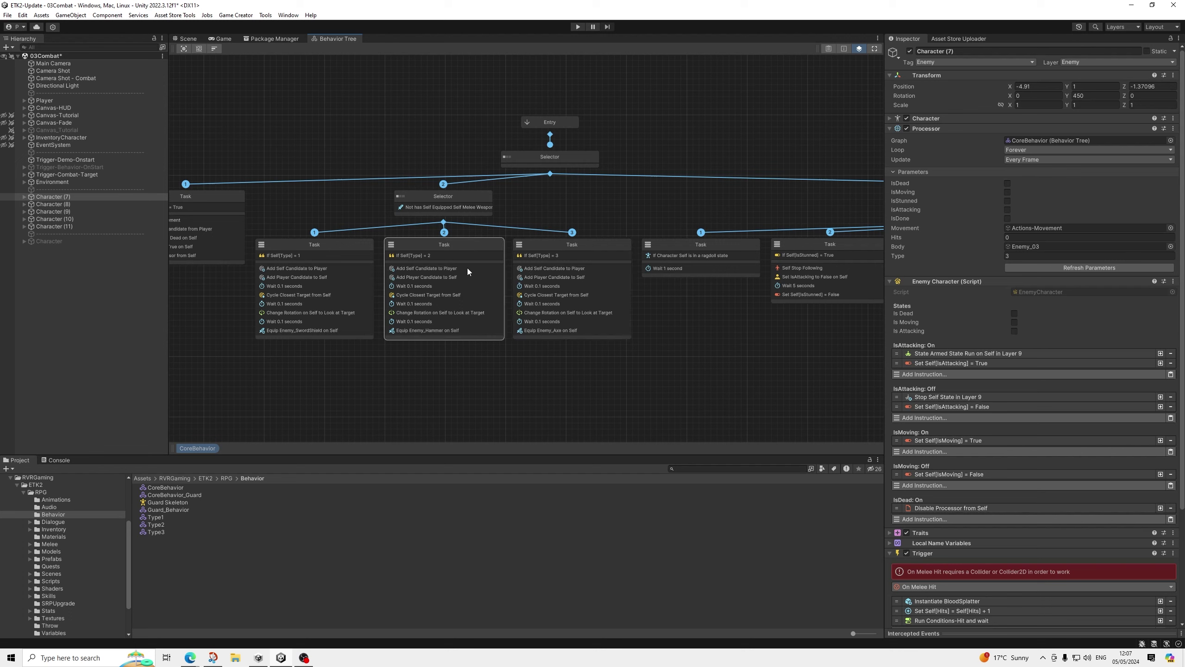
pyautogui.click(215, 49)
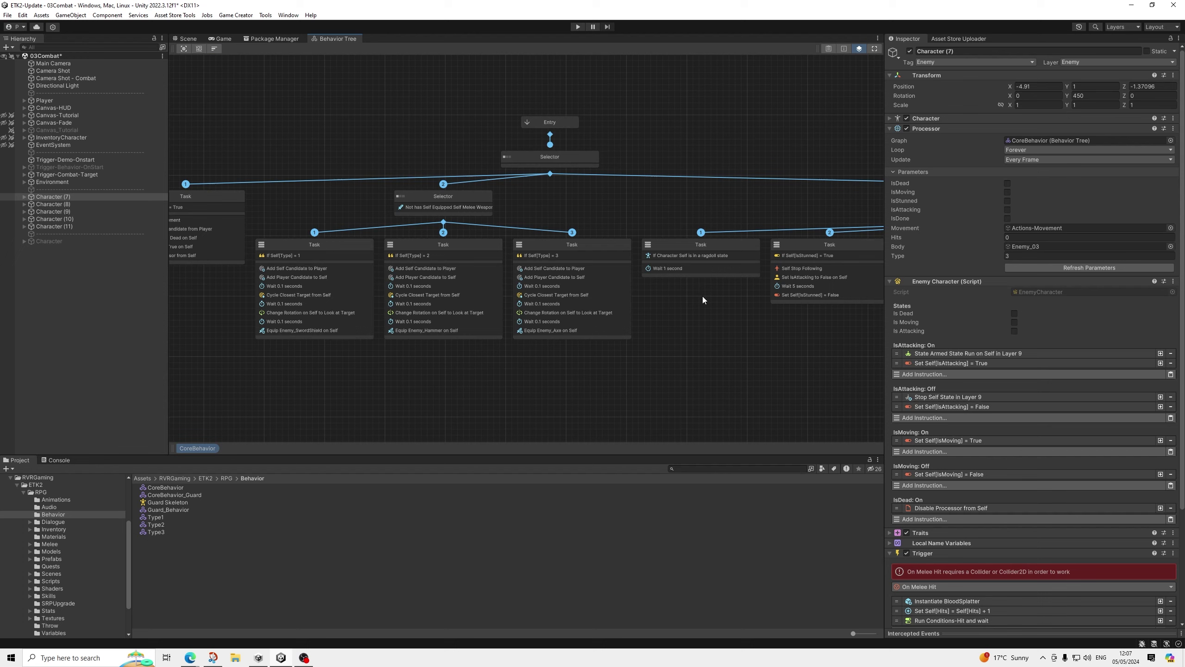
# Examine the equipped-melee-weapon selector in the CoreBehavior tree, including its IsMoving and IsAttacking branches
pyautogui.moveTo(773, 341); pyautogui.dragTo(552, 332, button='middle')
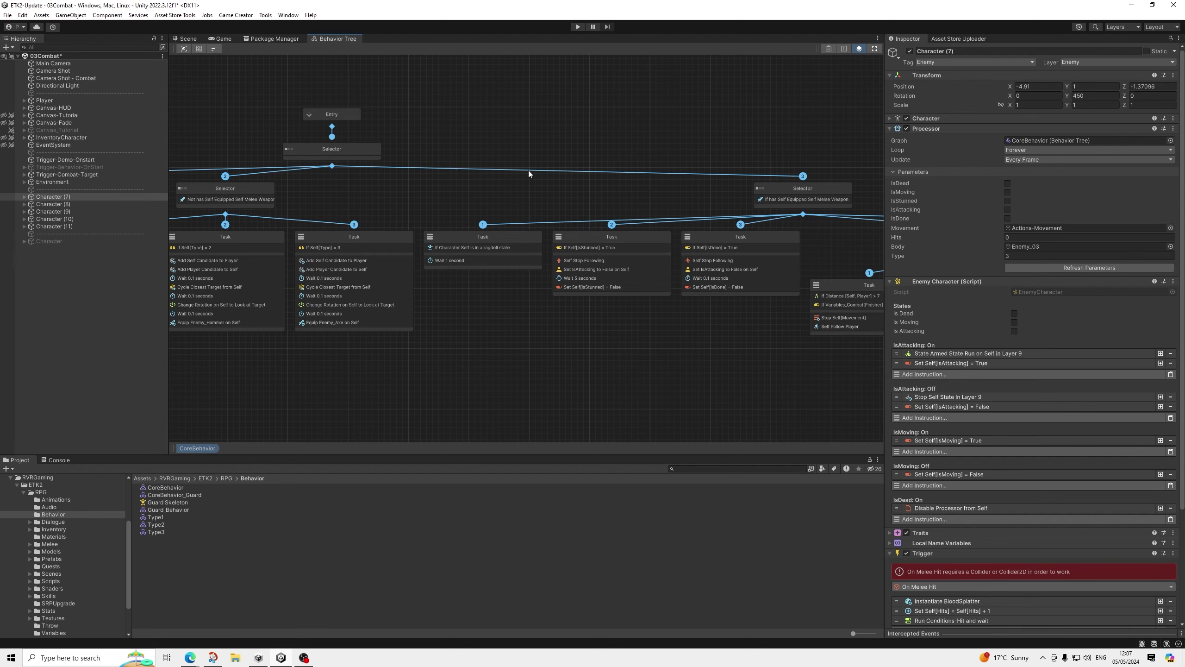
pyautogui.moveTo(550, 187); pyautogui.dragTo(303, 178, button='middle')
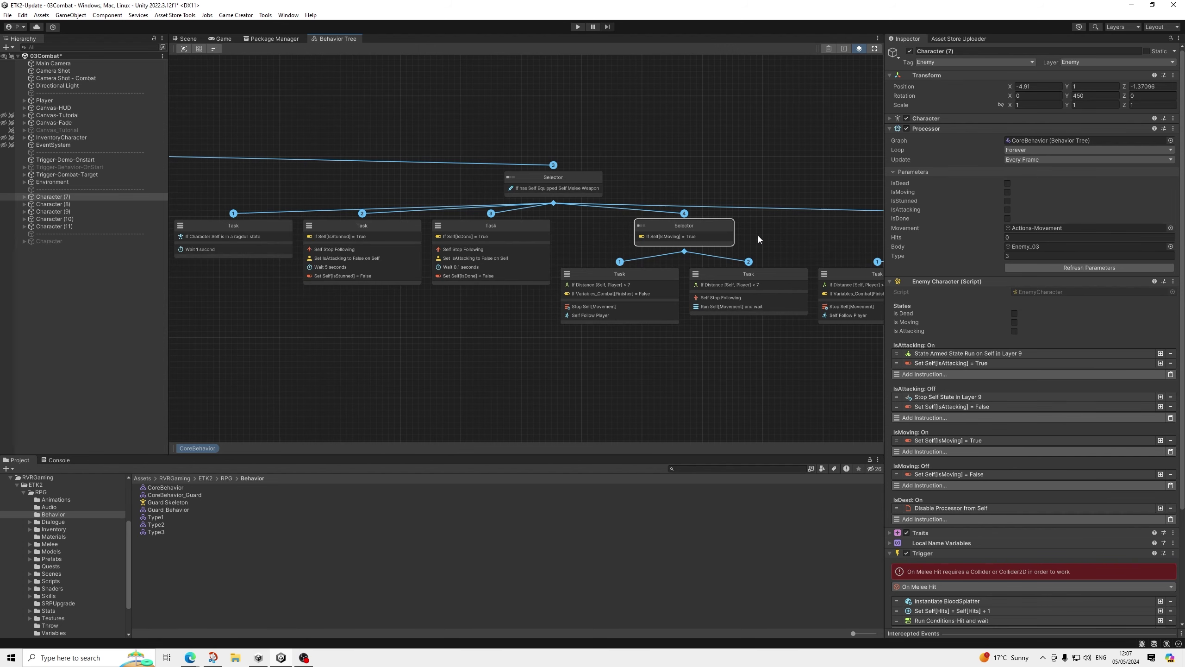
pyautogui.moveTo(757, 235); pyautogui.dragTo(435, 244, button='middle')
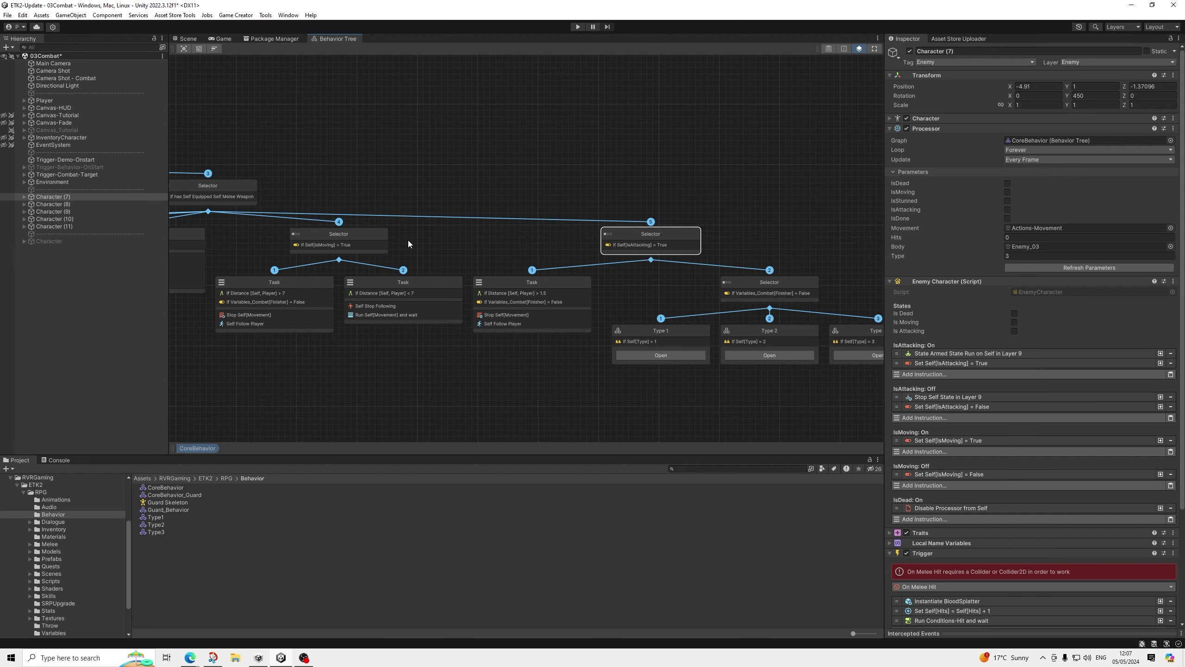
pyautogui.moveTo(356, 244); pyautogui.dragTo(725, 255, button='middle')
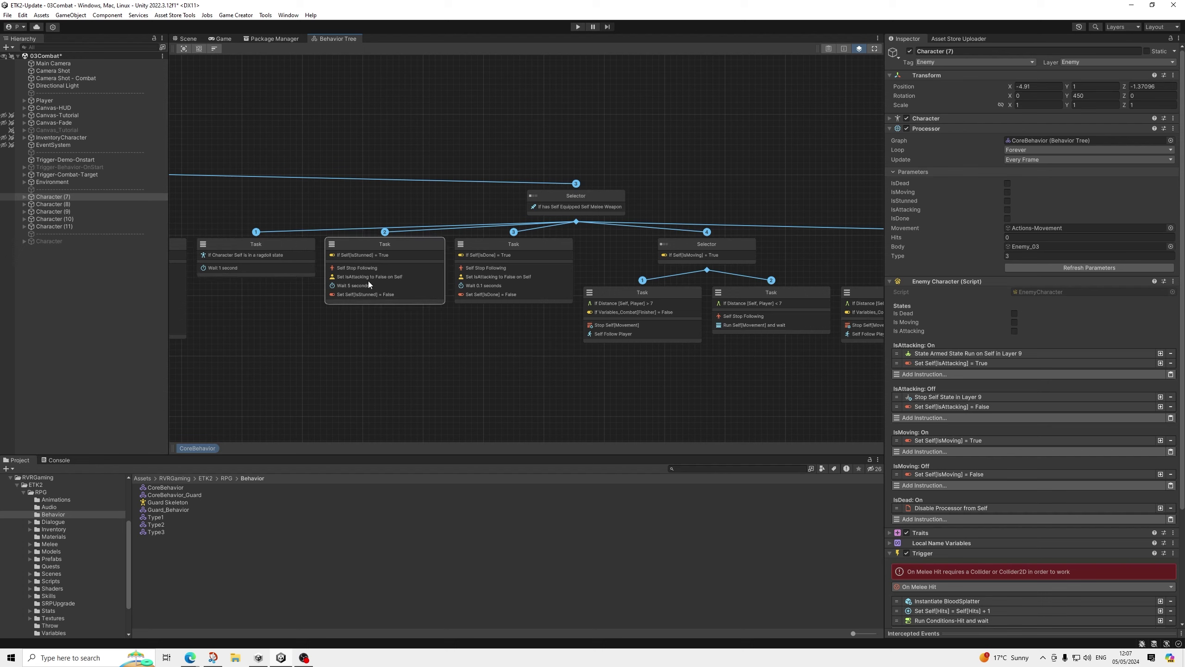
# Examine how the IsStunned and IsDone tasks sit beside the IsMoving and IsAttacking selectors with their player-distance tasks
pyautogui.moveTo(512, 341); pyautogui.dragTo(386, 332, button='middle')
pyautogui.hscroll(2, 393, 325)
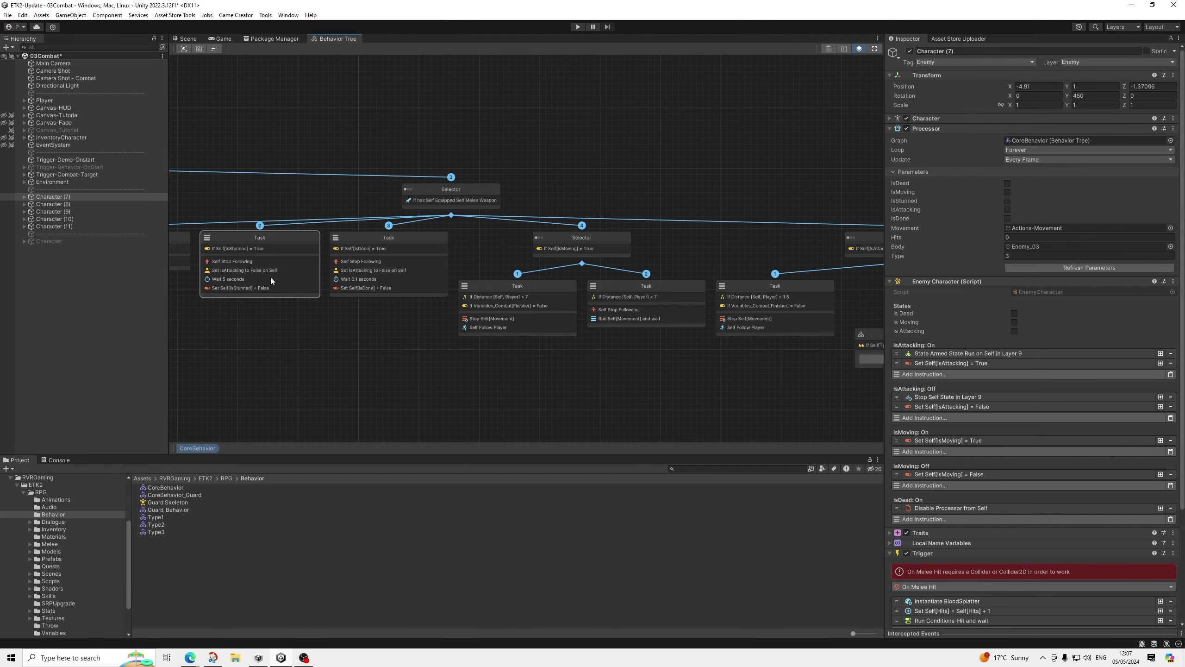
pyautogui.hscroll(2, 647, 256)
pyautogui.scroll(-1, 627, 267)
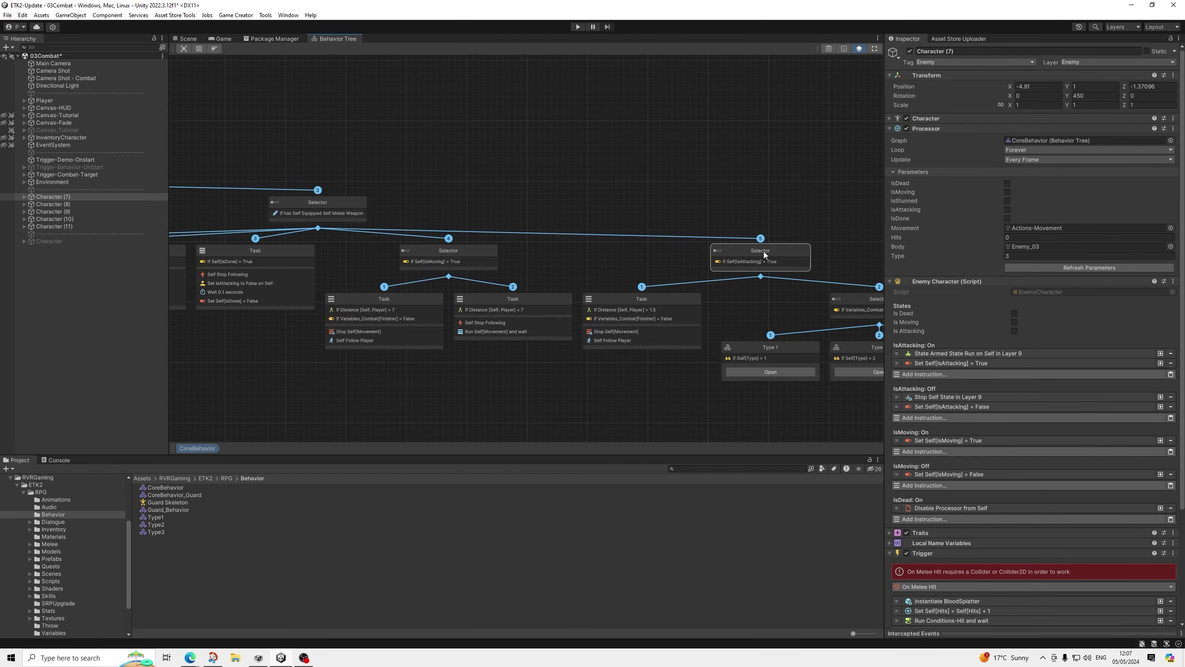
pyautogui.scroll(-1, 627, 280)
pyautogui.scroll(1, 625, 277)
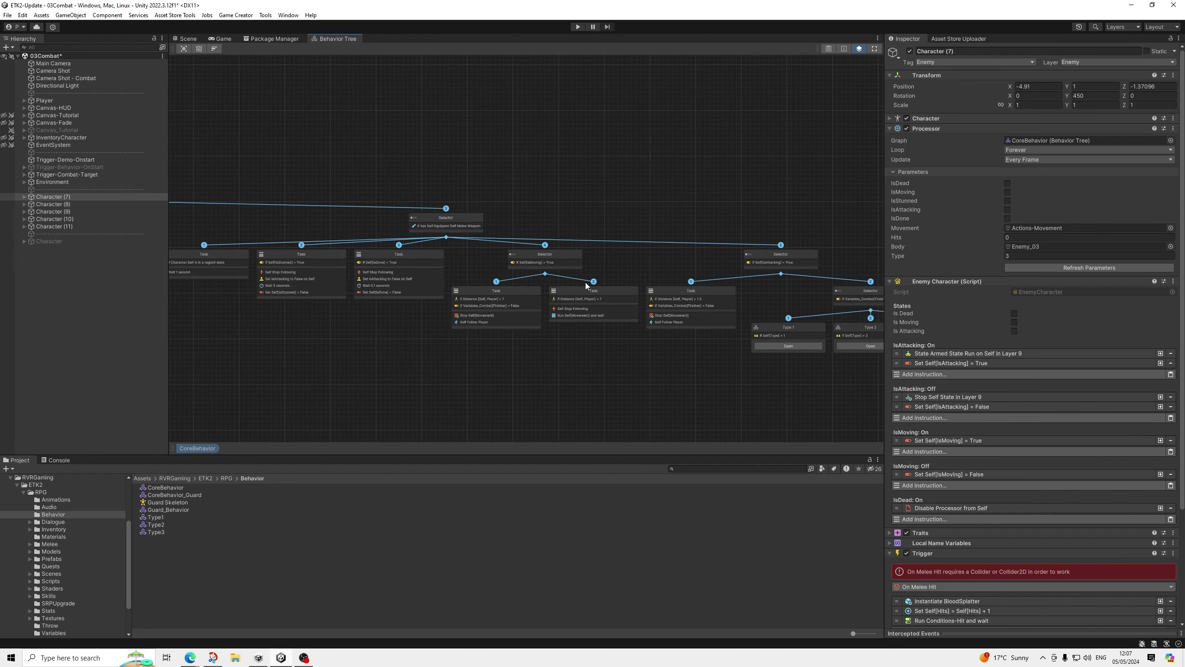
pyautogui.scroll(1, 676, 247)
pyautogui.scroll(1, 650, 263)
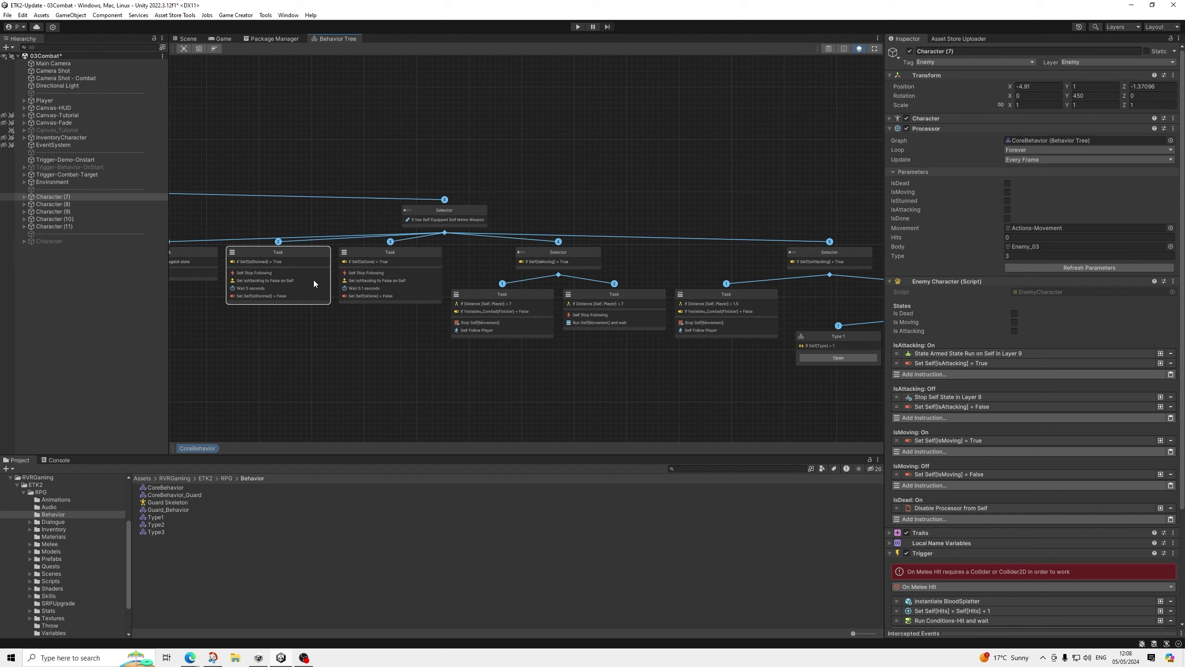
# Inspect the IsDone task's conditions and instructions in the graph inspector, and compare the task with the IsStunned task
pyautogui.click(365, 280)
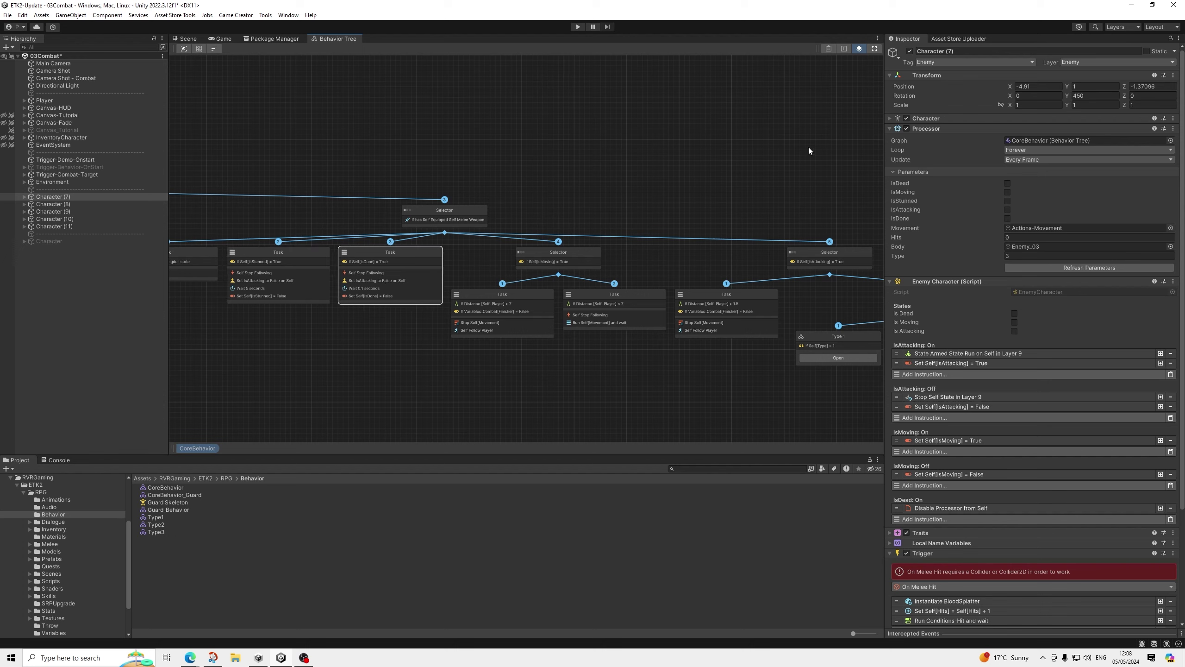
pyautogui.click(844, 49)
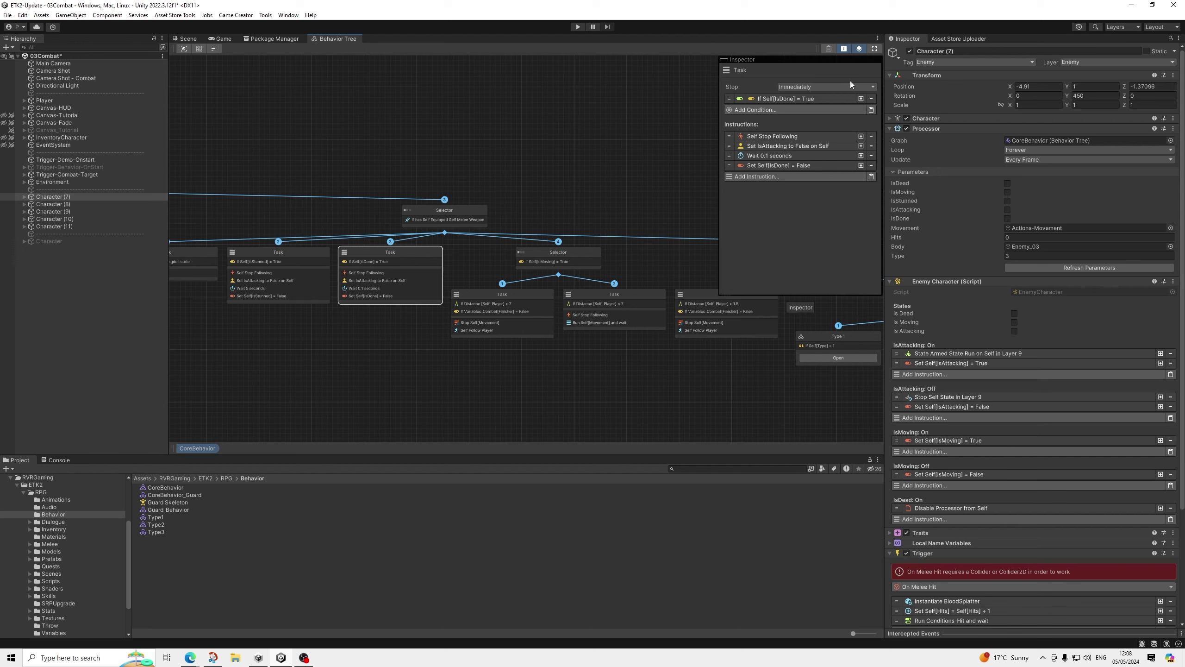
pyautogui.click(844, 49)
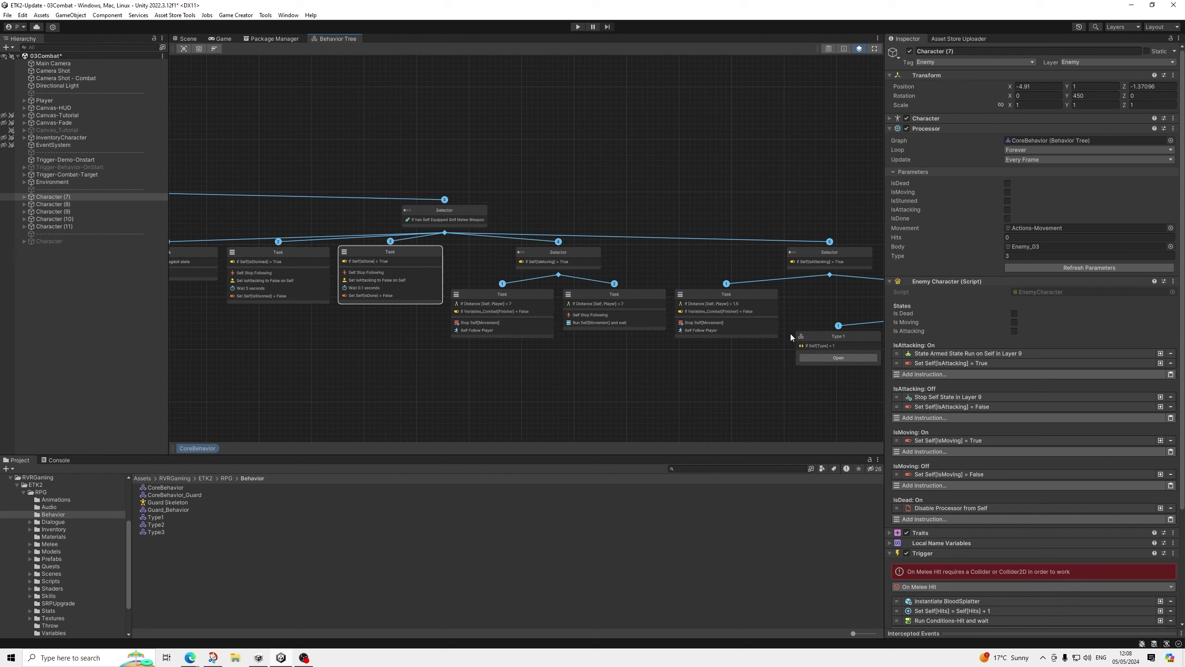
pyautogui.click(293, 277)
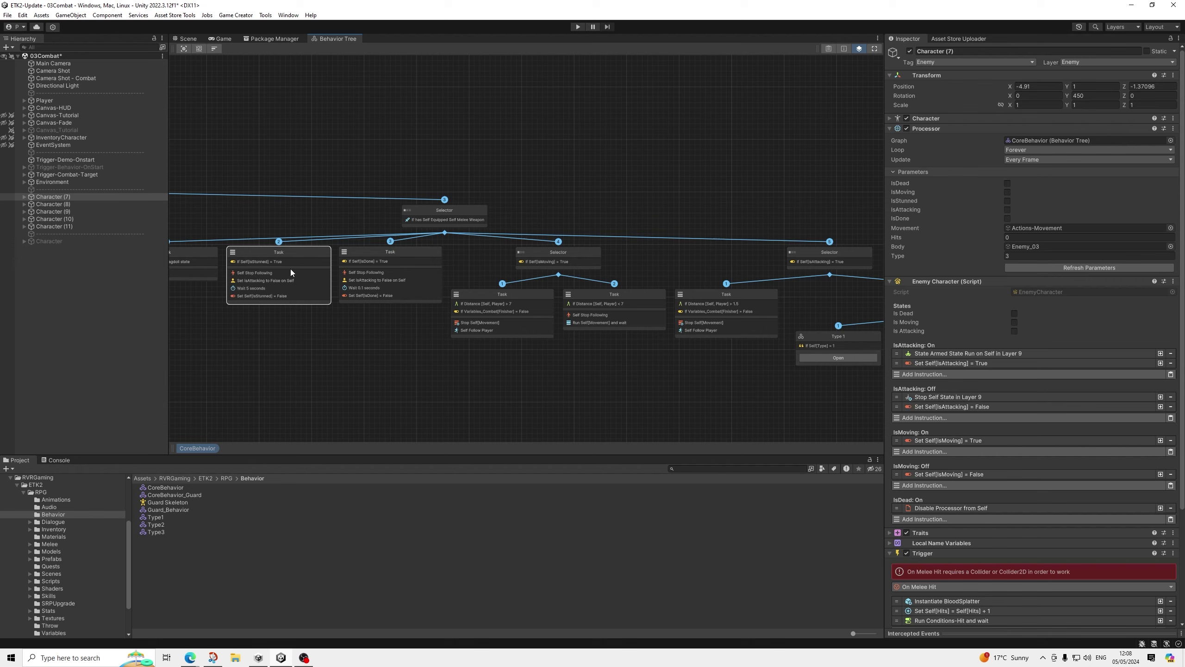
pyautogui.click(359, 263)
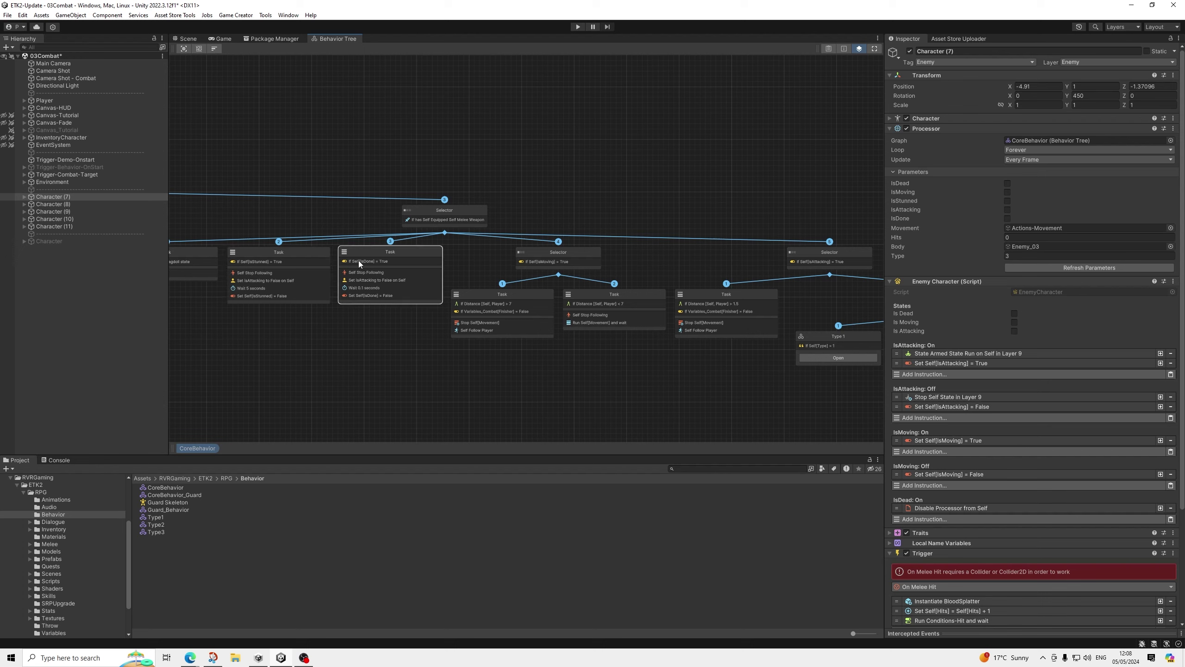
pyautogui.click(278, 255)
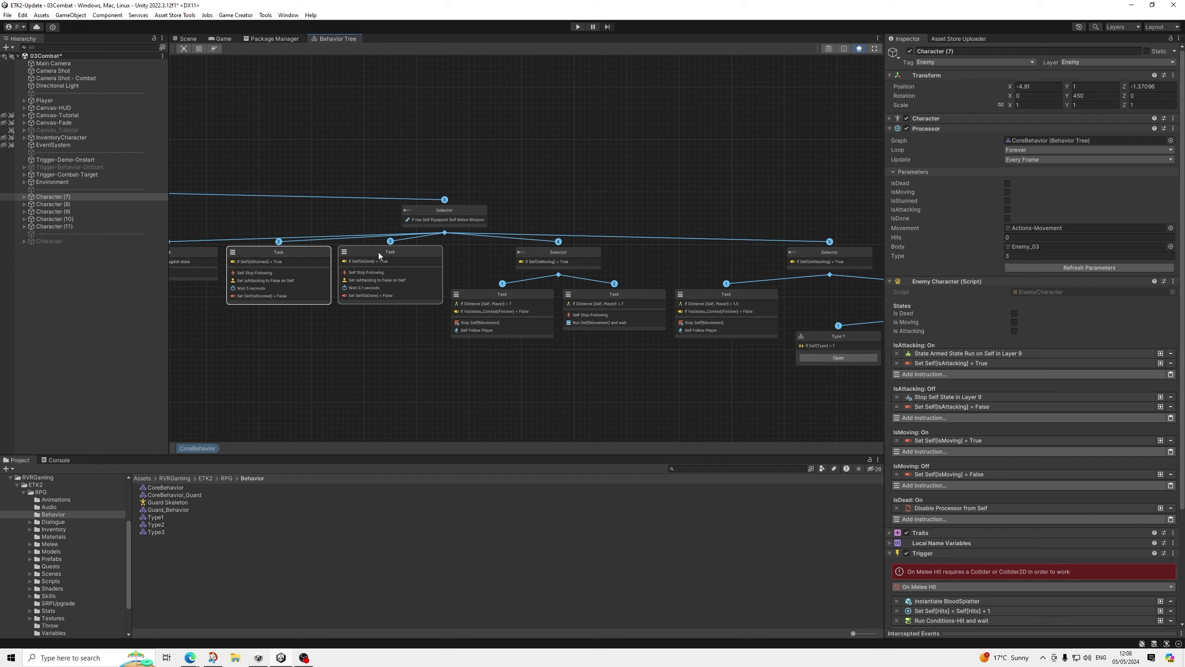
pyautogui.click(480, 274)
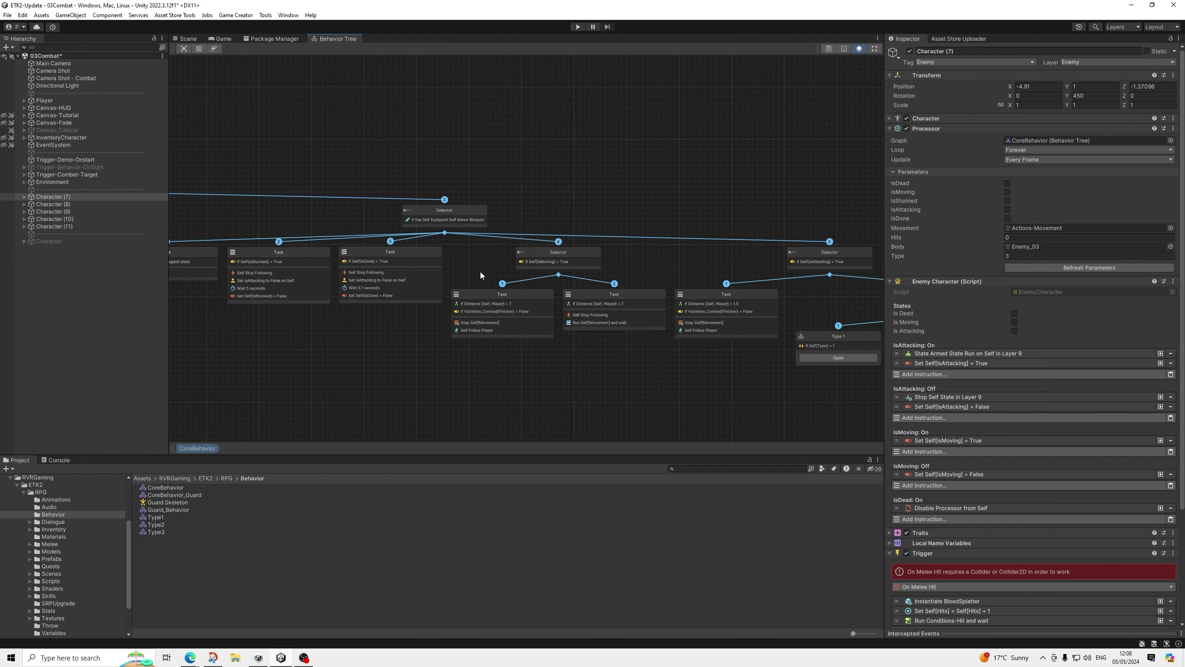
pyautogui.scroll(1, 484, 275)
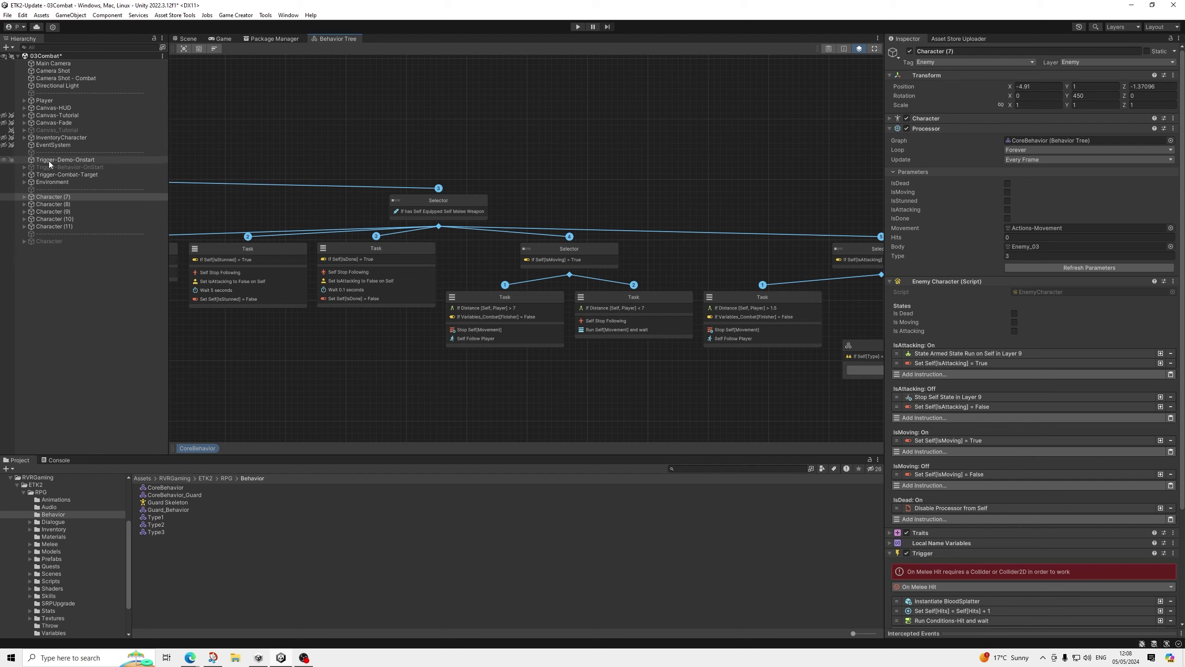
# Inspect the Enemy Manager under Trigger-Behavior-OnStart, including its Detection Radius, and view the enemies around the player in the scene
pyautogui.click(24, 166)
pyautogui.click(89, 174)
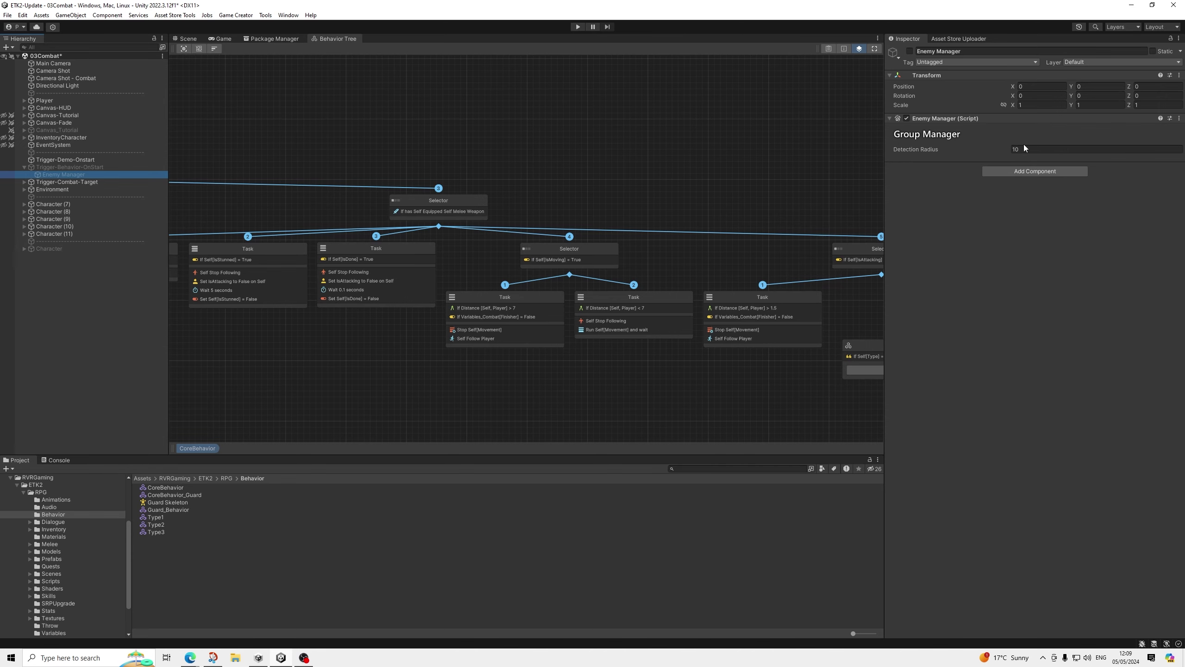
pyautogui.click(189, 39)
pyautogui.scroll(-3, 430, 165)
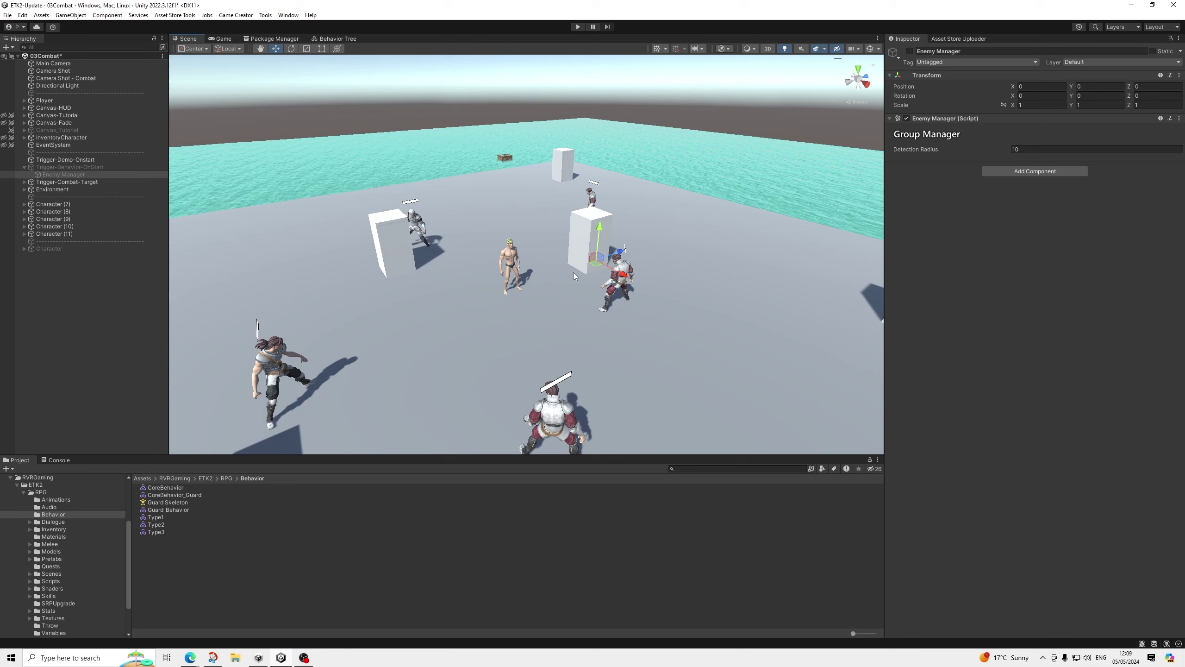
pyautogui.scroll(-3, 472, 277)
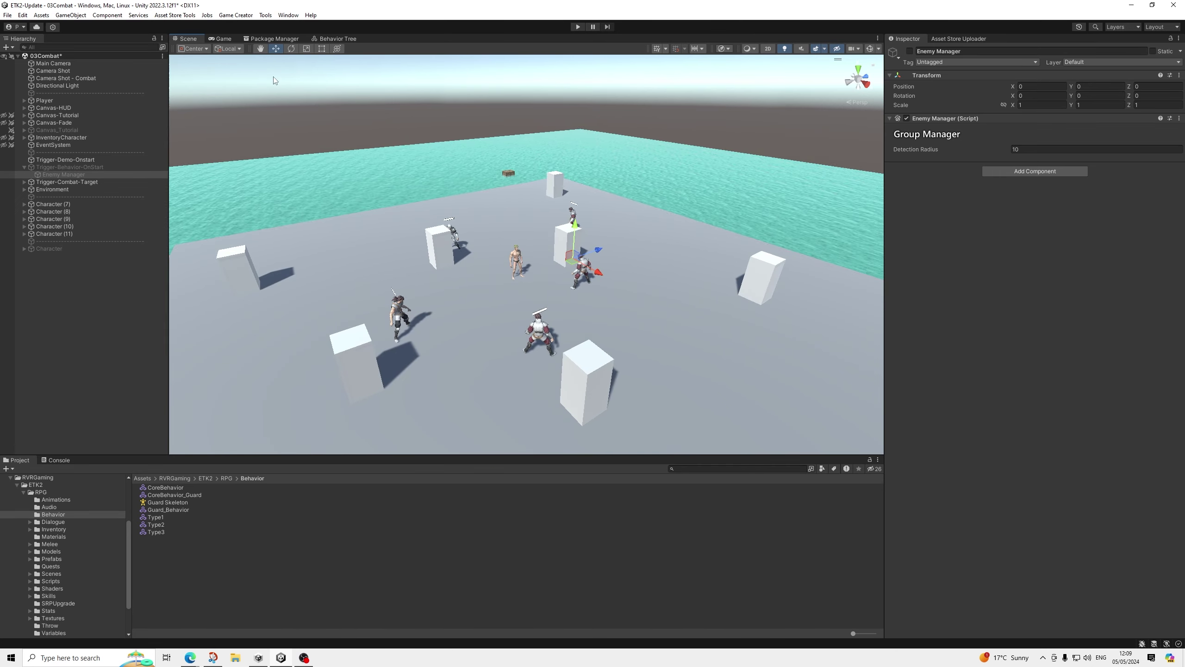
pyautogui.scroll(2, 443, 229)
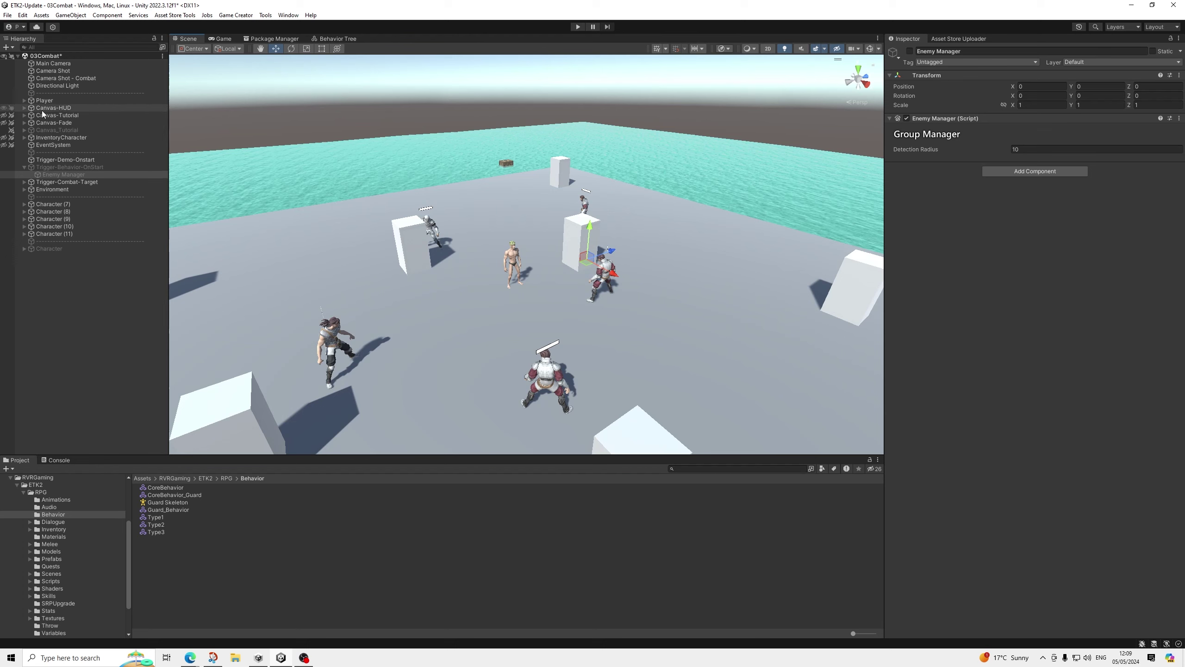
# Review the Enemy Manager against Character (7), checking the tag options available for the enemy without changing its tag
pyautogui.click(73, 167)
pyautogui.click(65, 174)
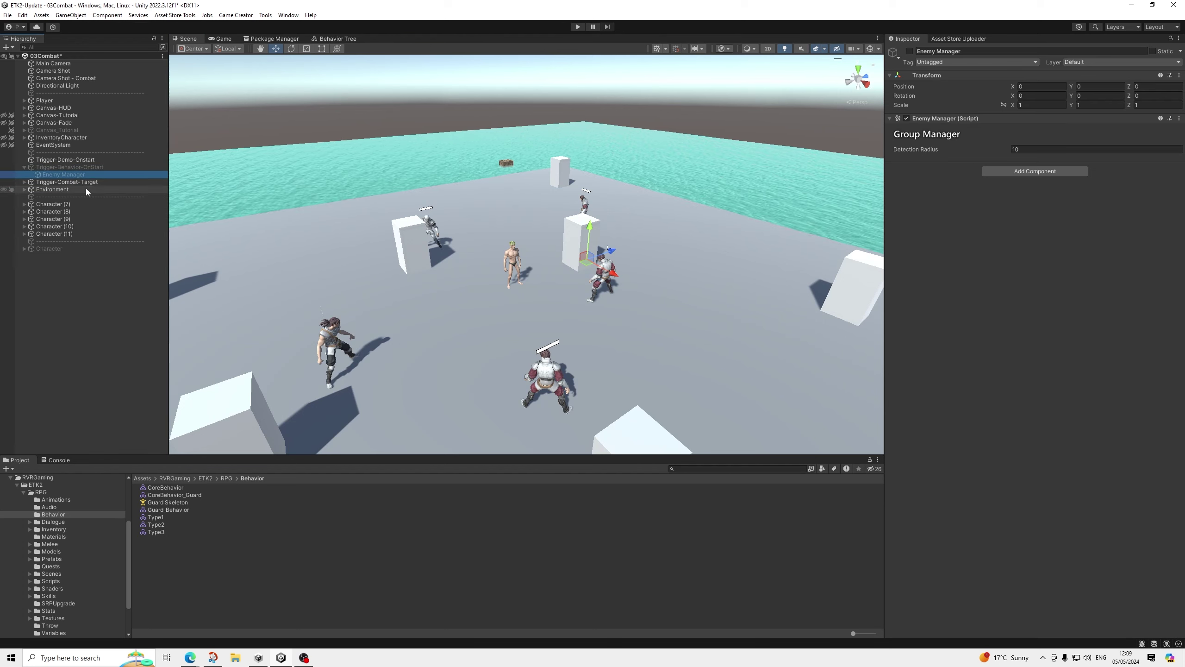
pyautogui.click(54, 206)
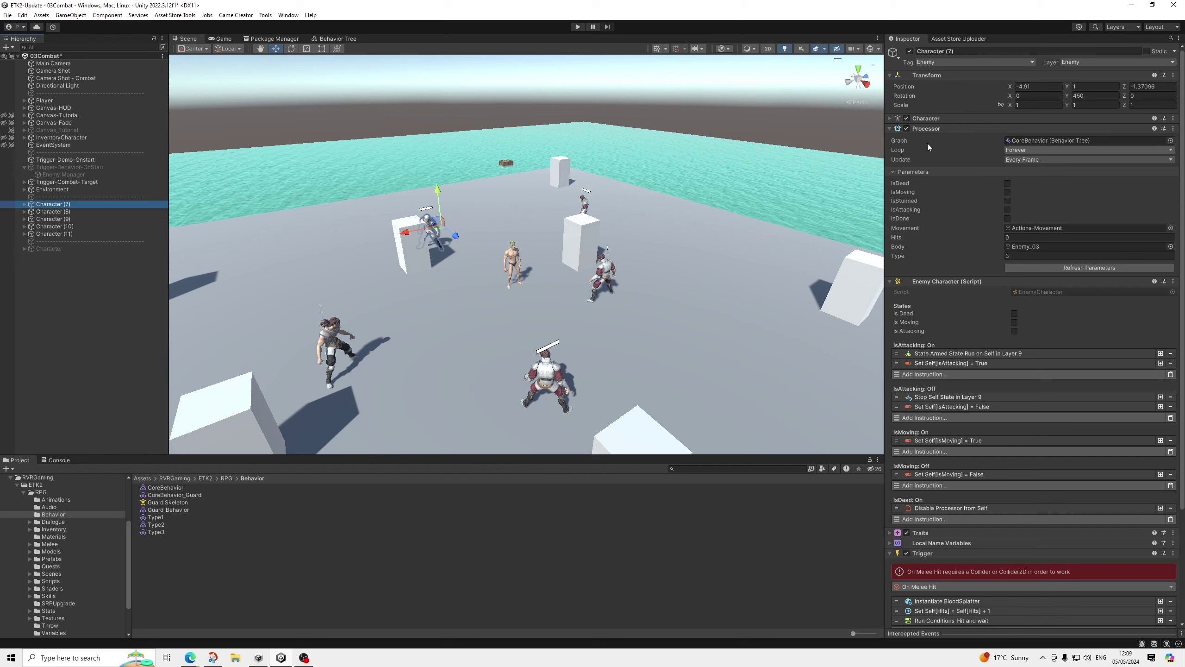
pyautogui.click(936, 63)
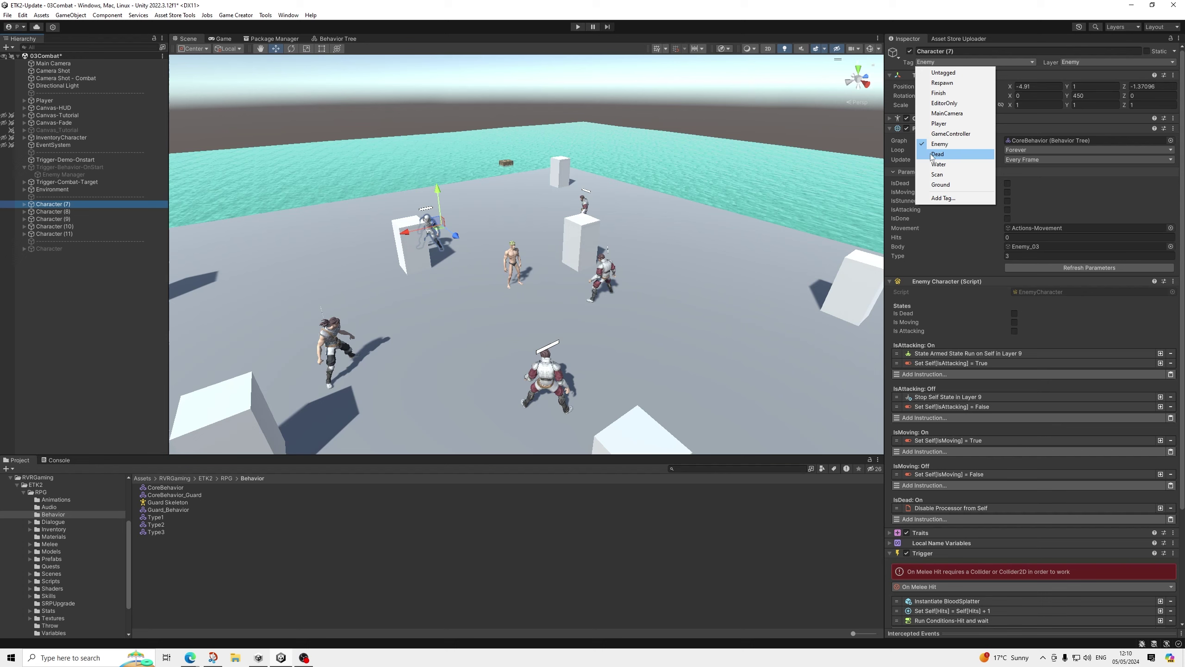
pyautogui.click(984, 25)
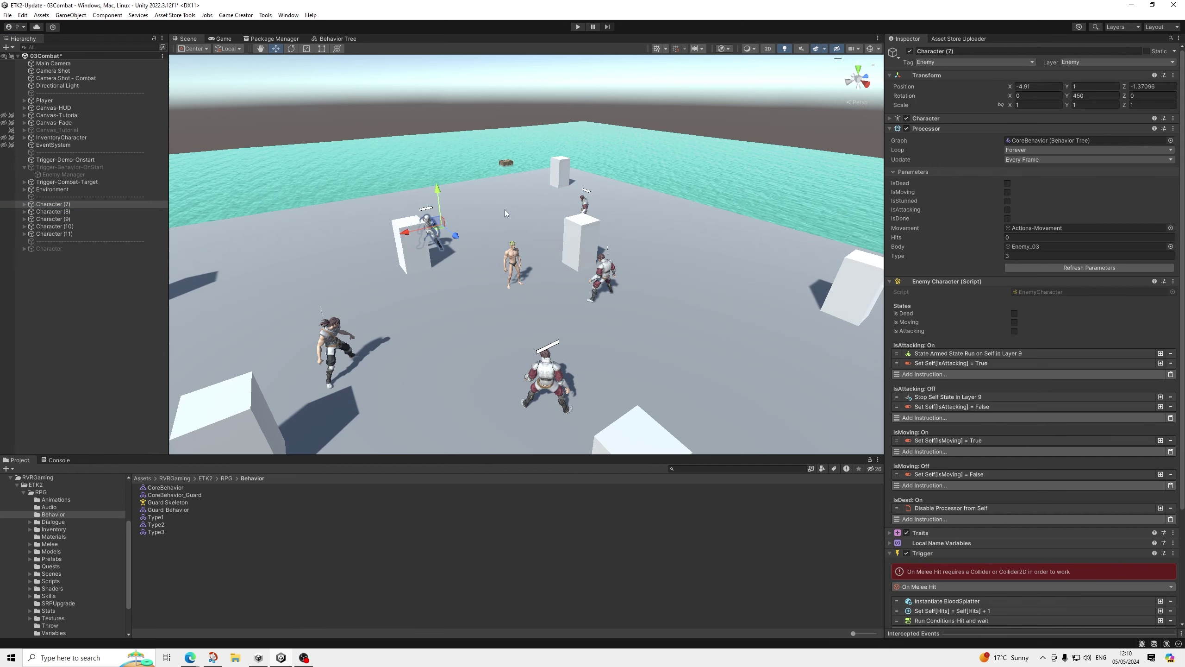
pyautogui.click(63, 174)
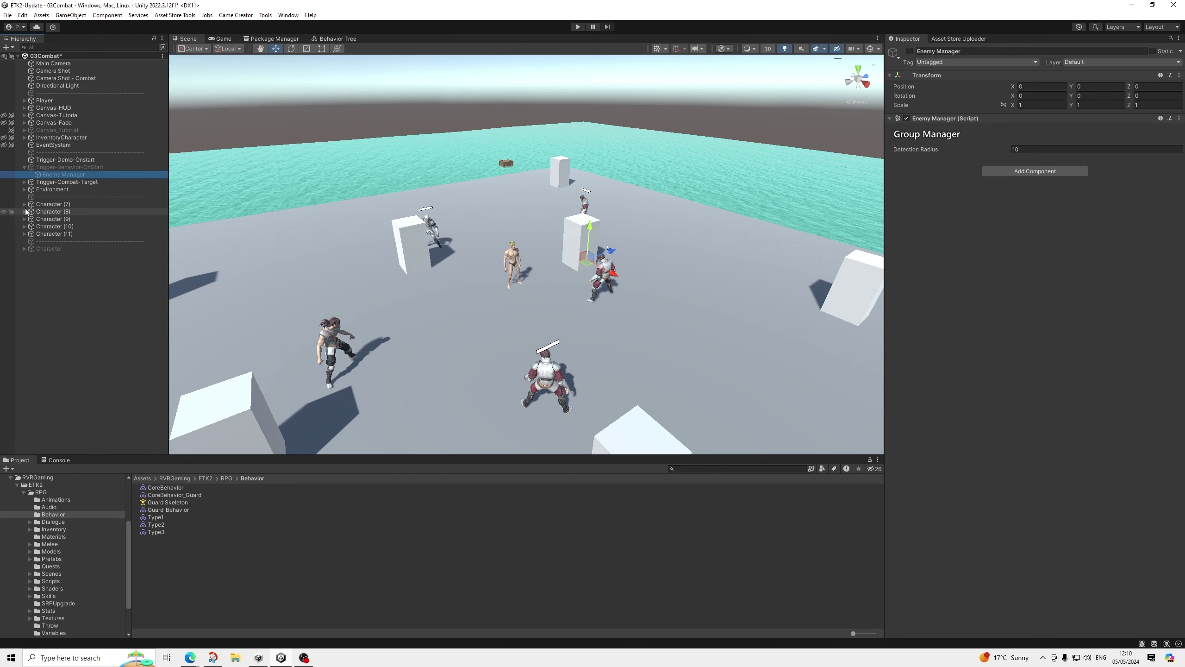
pyautogui.click(94, 204)
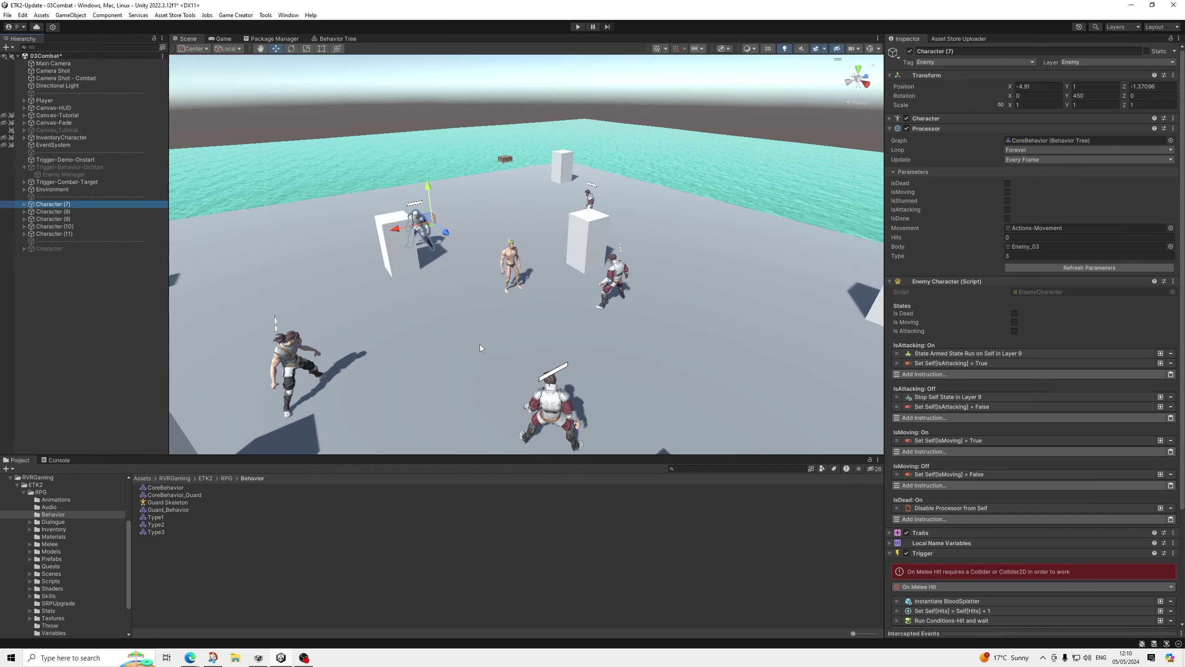
# Examine Character (7)'s Enemy Character script, including the armed-state instruction under IsAttacking: On, and its Processor component
pyautogui.scroll(2, 480, 344)
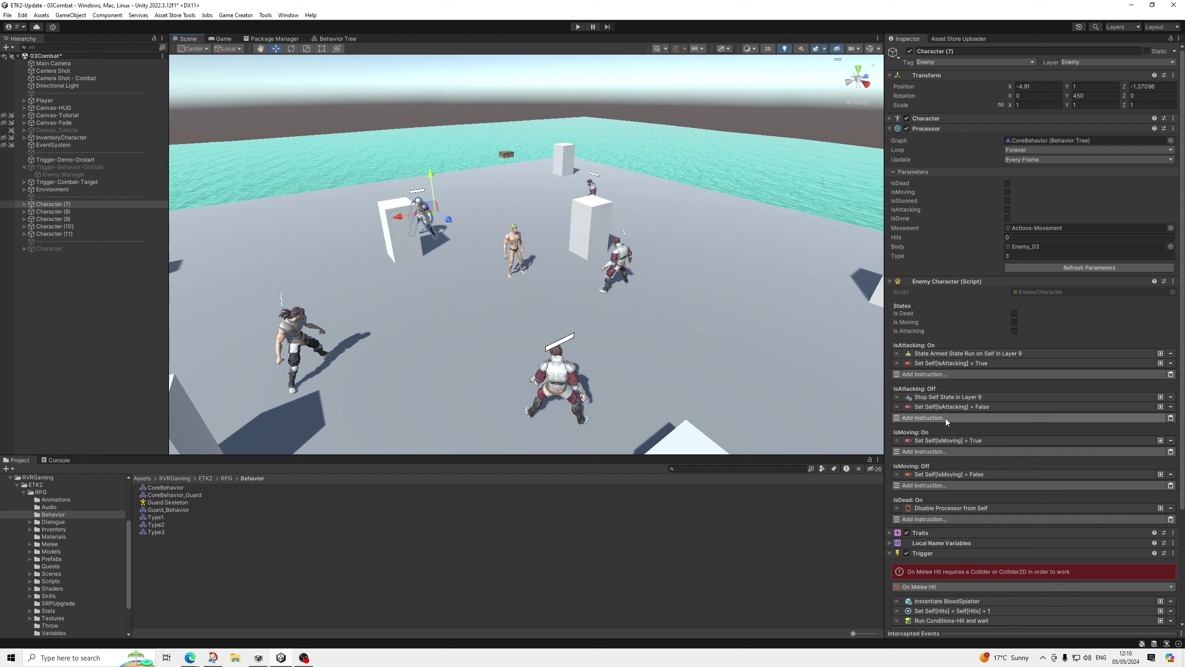
pyautogui.click(939, 353)
pyautogui.click(938, 352)
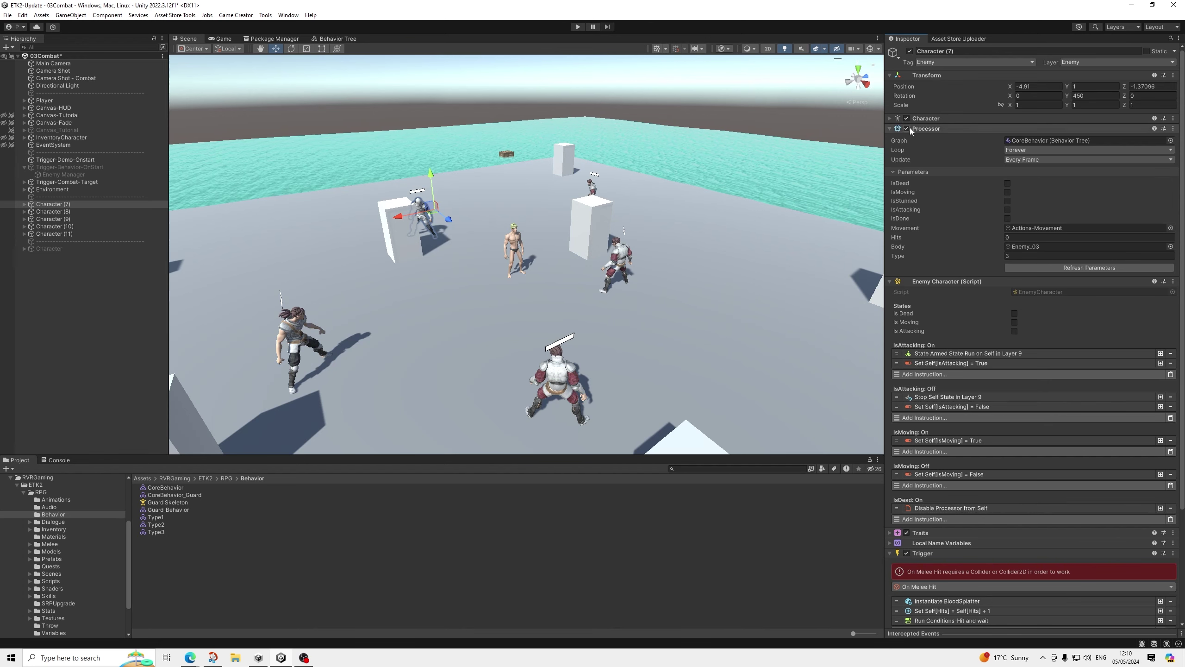
pyautogui.scroll(3, 513, 252)
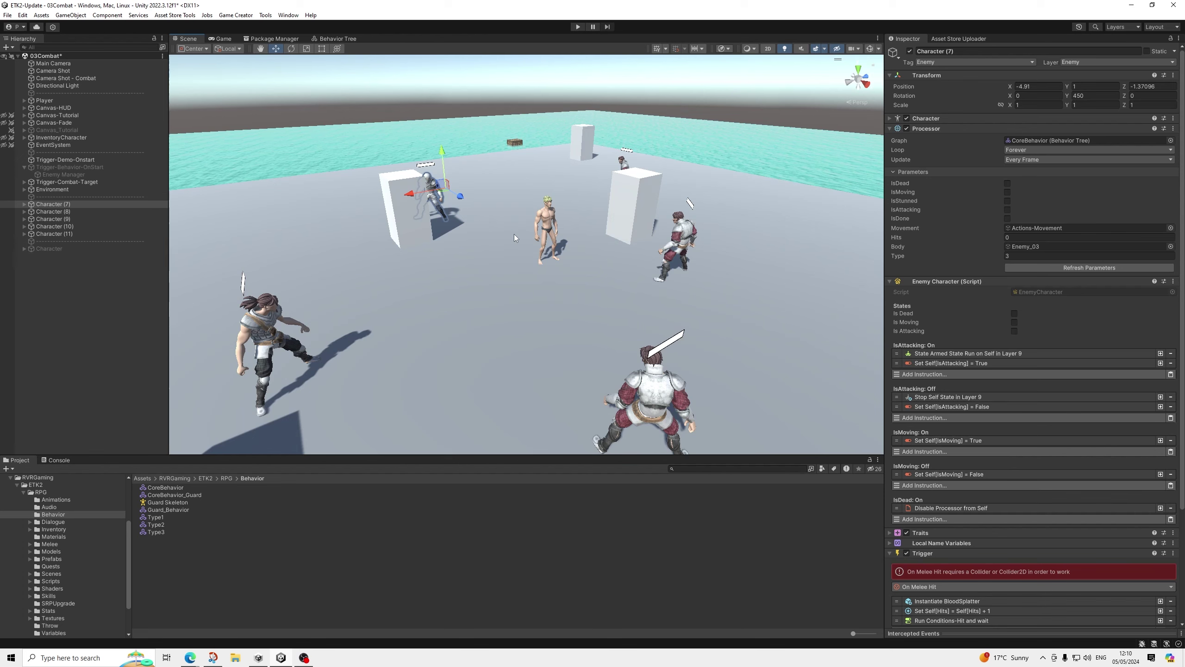
pyautogui.scroll(-2, 514, 237)
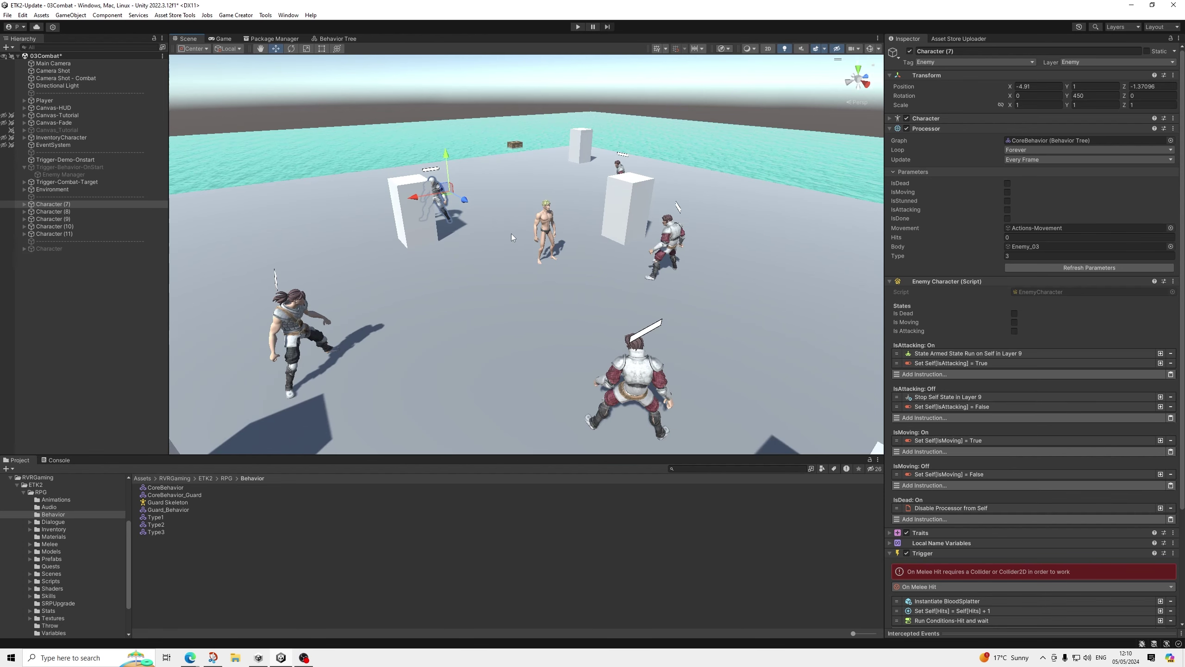
# Examine the CoreBehavior tree's IsMoving and IsAttacking branches, down to the Type 1, Type 2 and Type 3 nodes
pyautogui.moveTo(514, 238); pyautogui.dragTo(533, 262, button='middle')
pyautogui.click(338, 38)
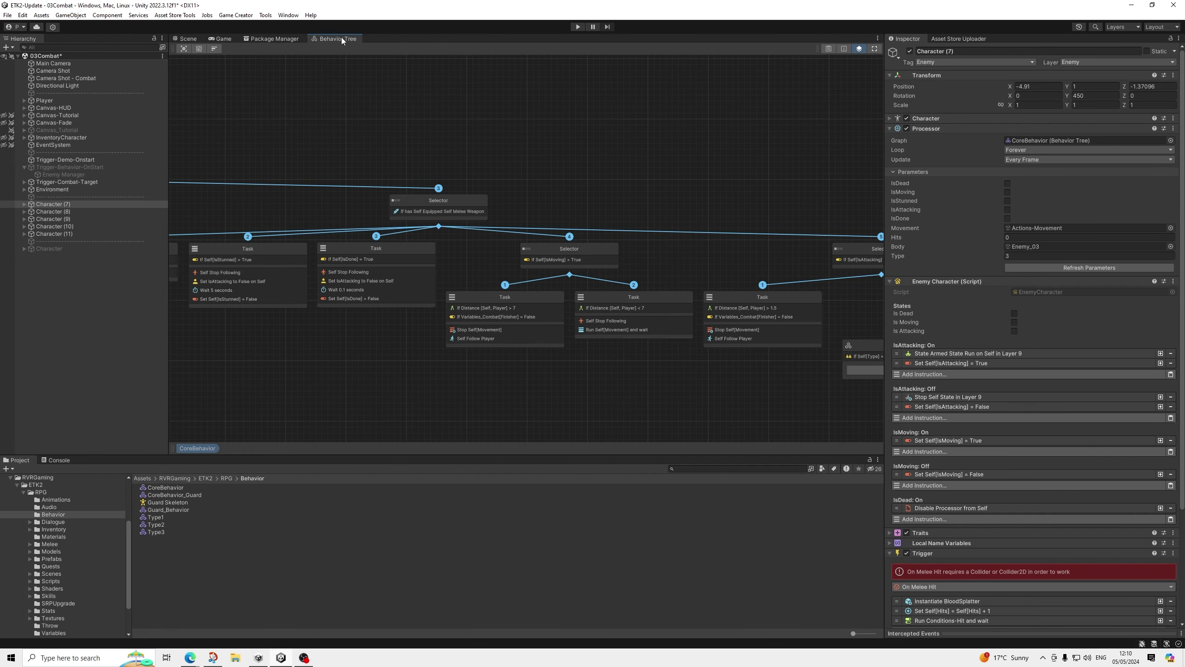
pyautogui.scroll(-3, 662, 230)
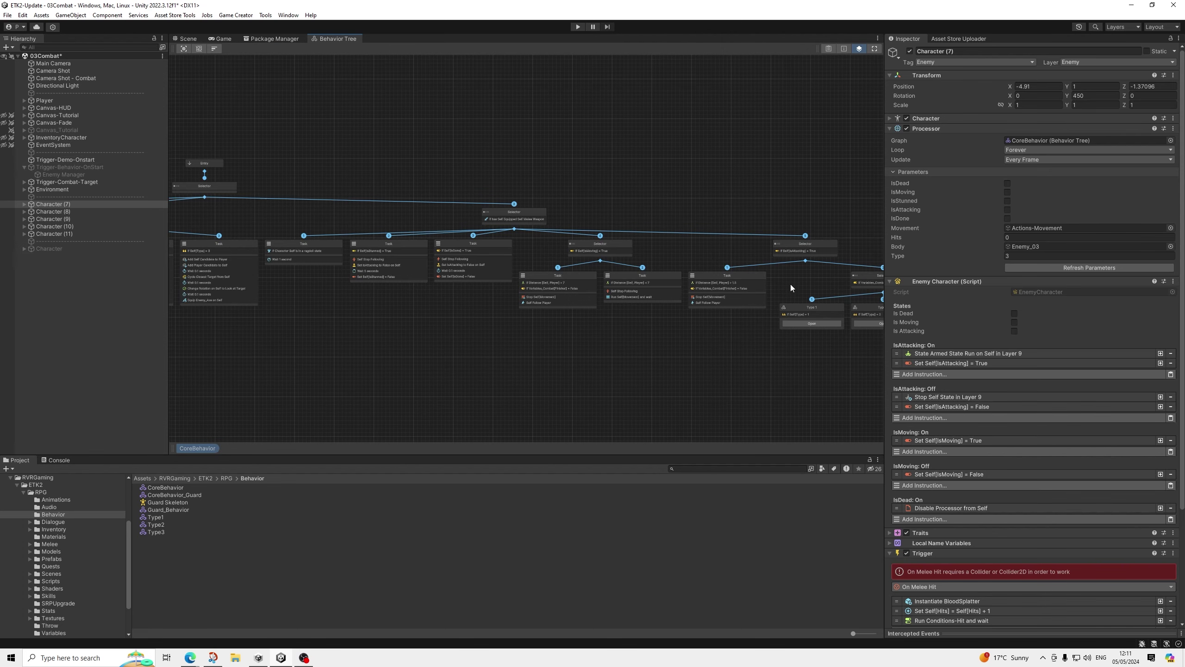
pyautogui.moveTo(791, 284); pyautogui.dragTo(567, 255, button='middle')
pyautogui.scroll(3, 572, 256)
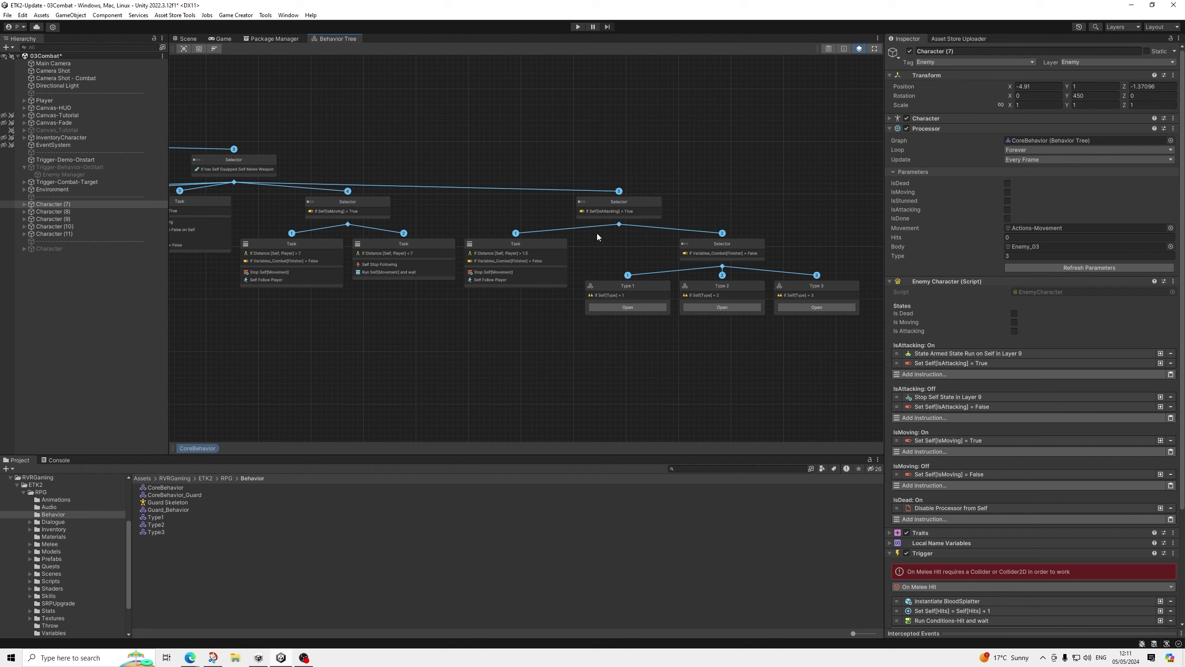
pyautogui.scroll(2, 648, 306)
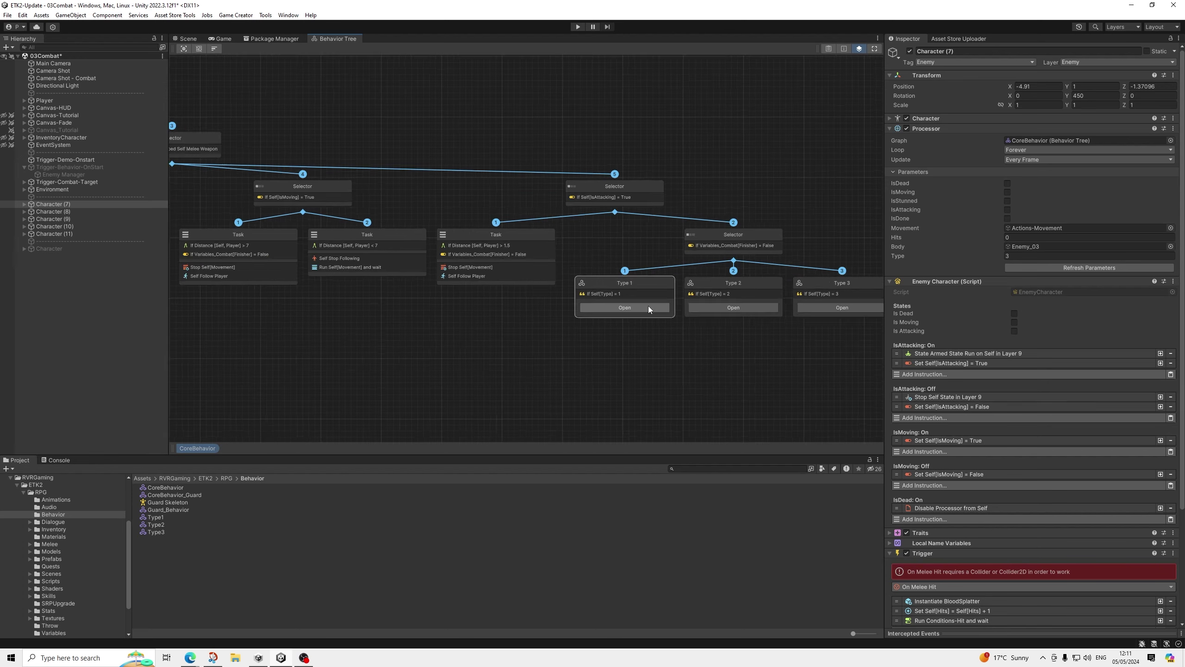
pyautogui.moveTo(677, 318); pyautogui.dragTo(586, 327, button='middle')
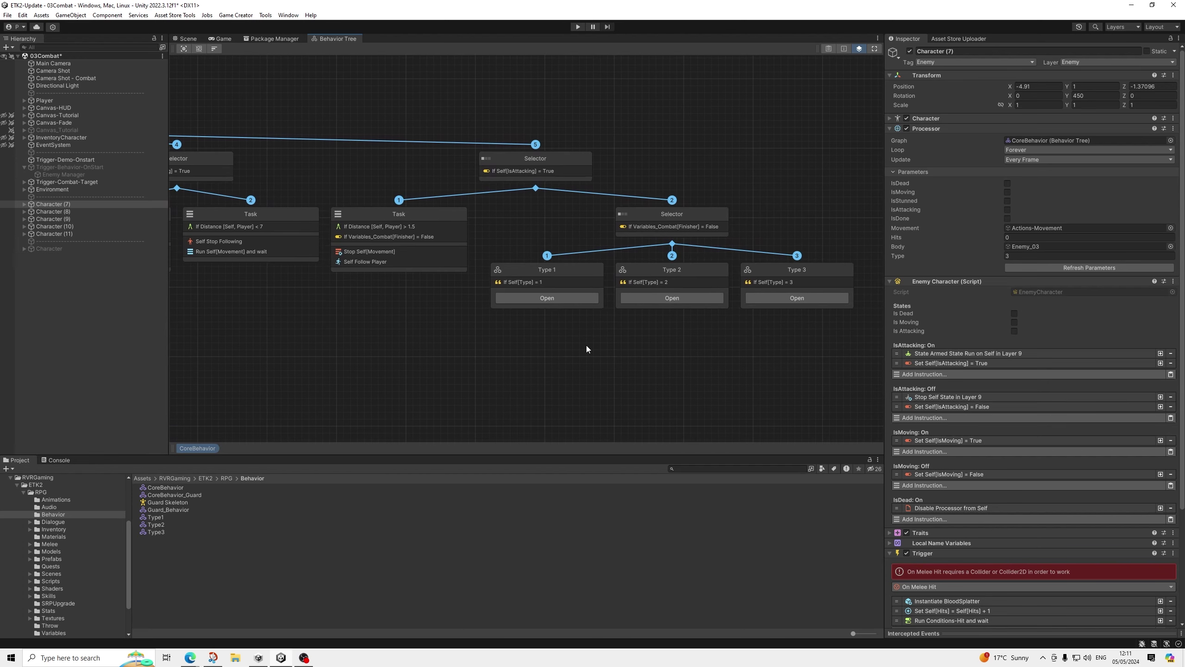
# Read the attack instructions in the Type 1 subgraph, comparing it with its parent CoreBehavior tree
pyautogui.click(550, 299)
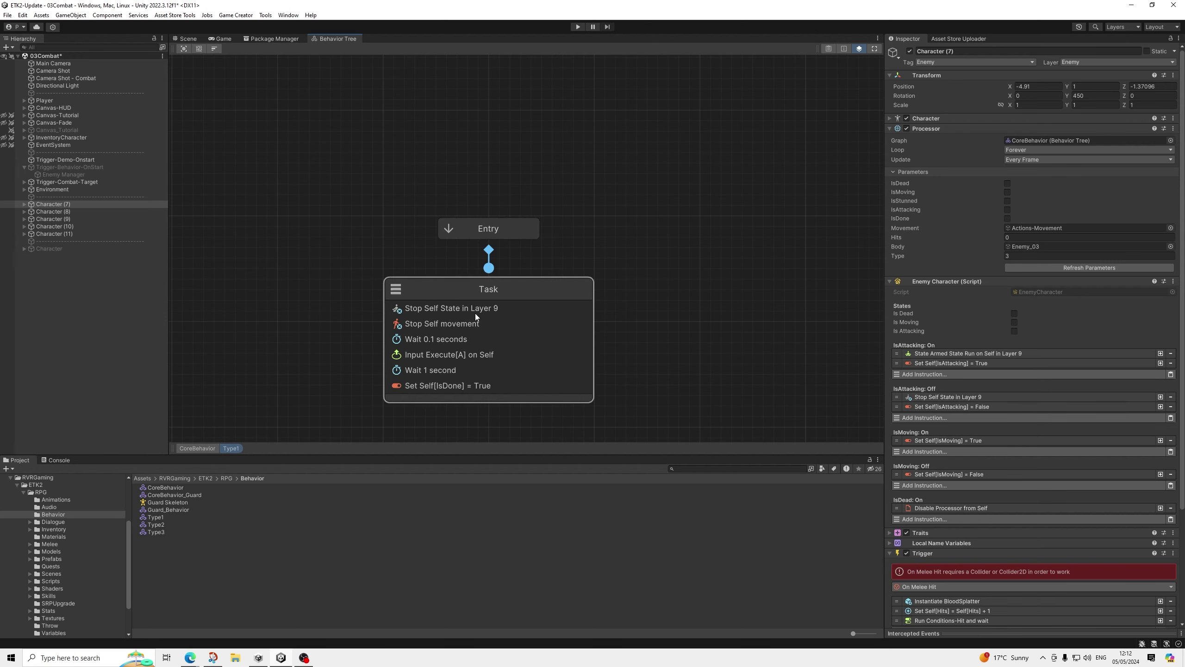
pyautogui.click(196, 448)
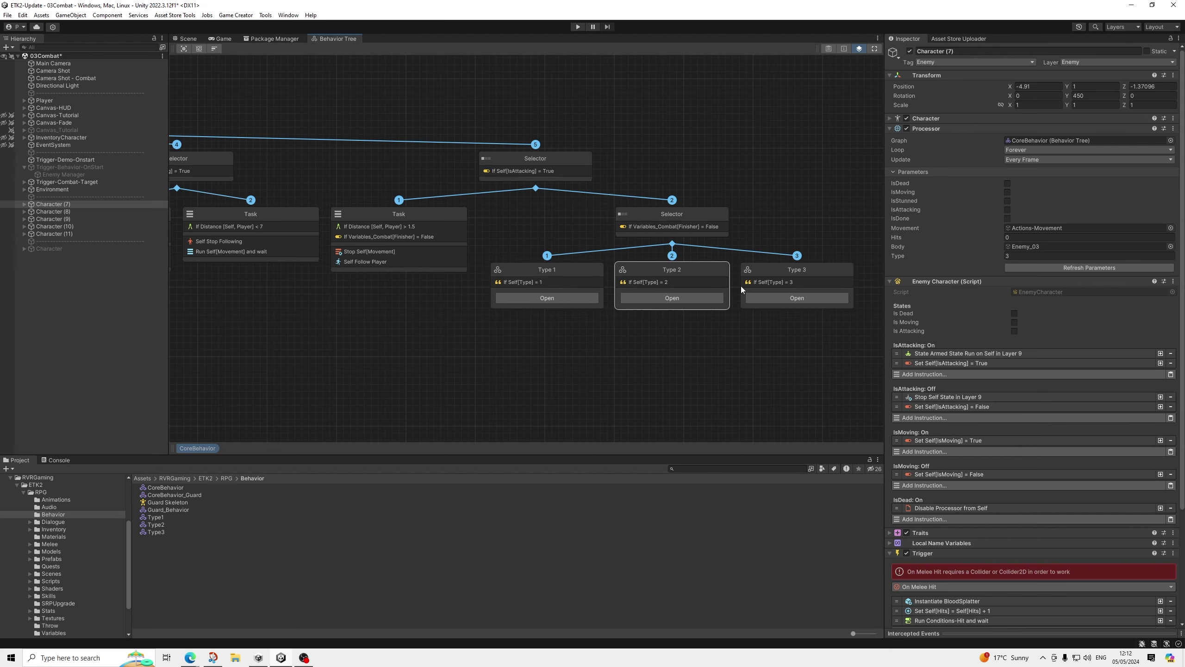
pyautogui.click(543, 297)
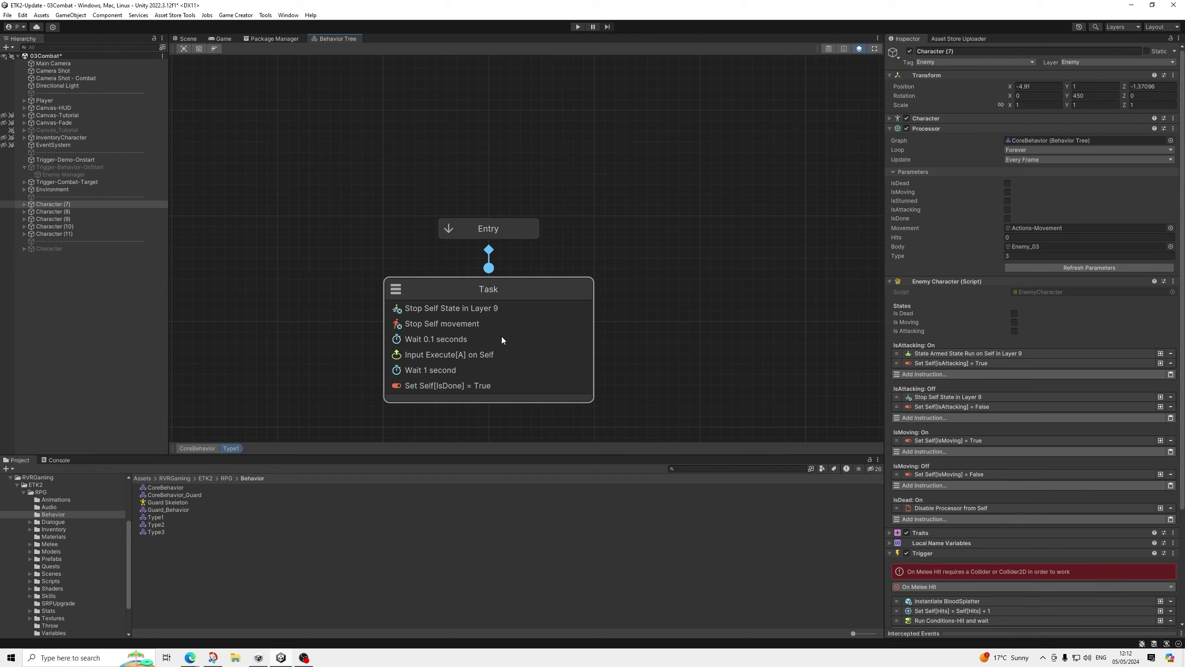
pyautogui.click(189, 448)
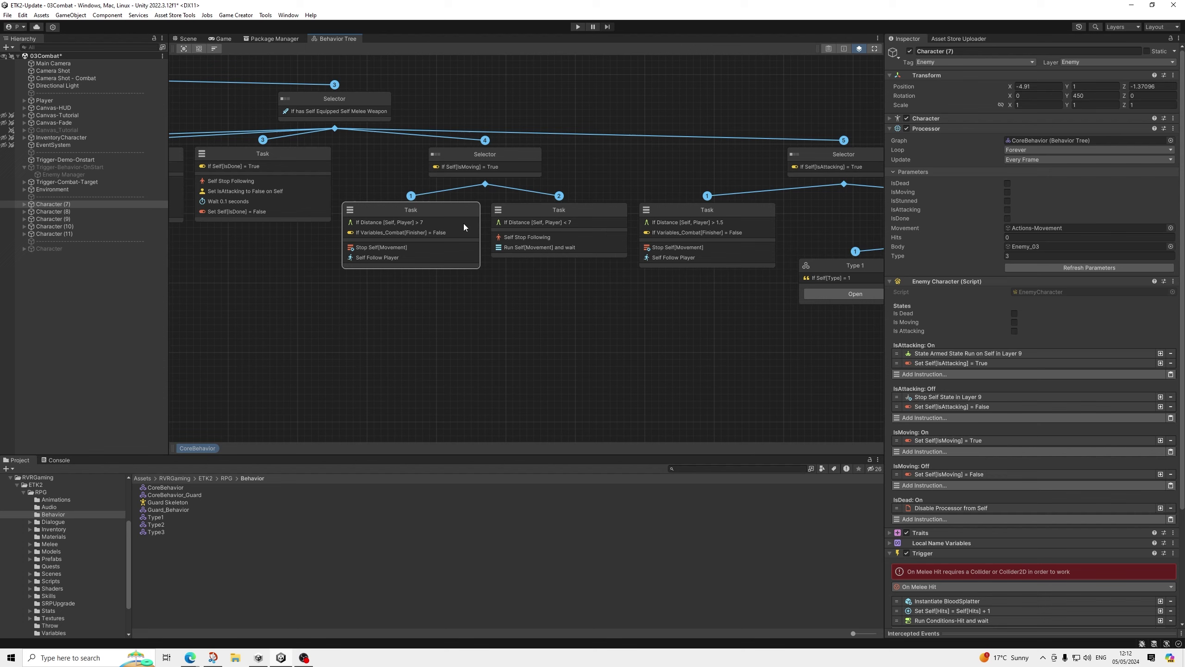
# Review the distance-based follow tasks in CoreBehavior, and recheck the Type 1 task's wait and Input Execute instructions
pyautogui.scroll(-2, 295, 263)
pyautogui.moveTo(295, 263); pyautogui.dragTo(509, 266, button='middle')
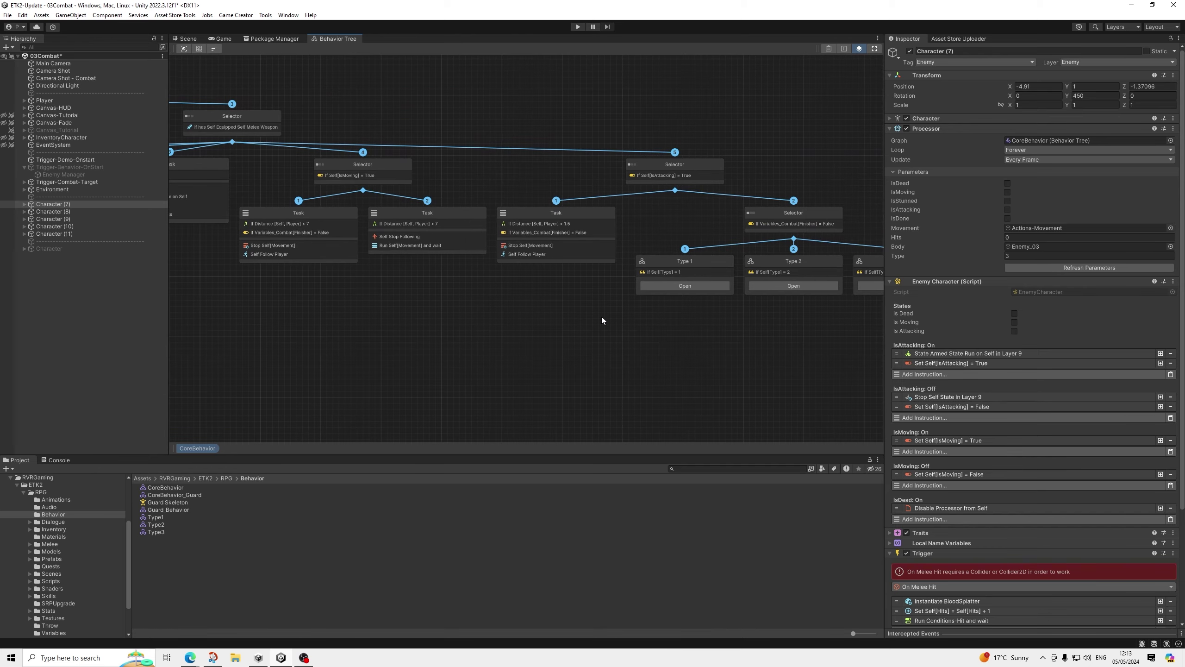
pyautogui.doubleClick(675, 283)
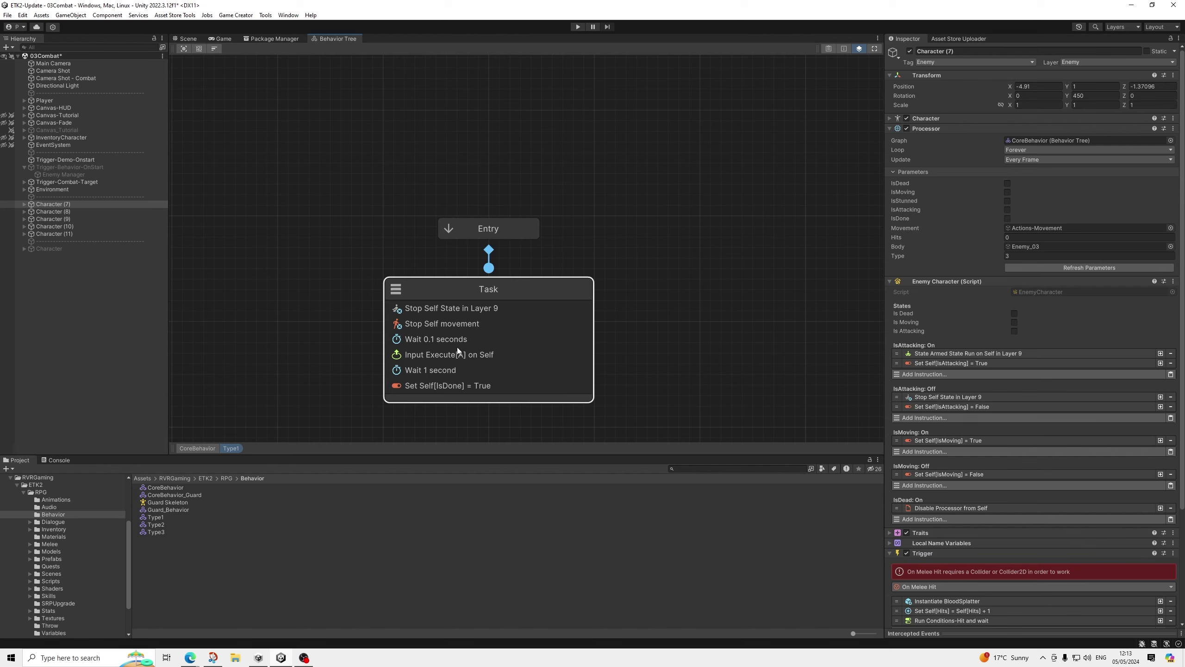
pyautogui.scroll(-2, 592, 359)
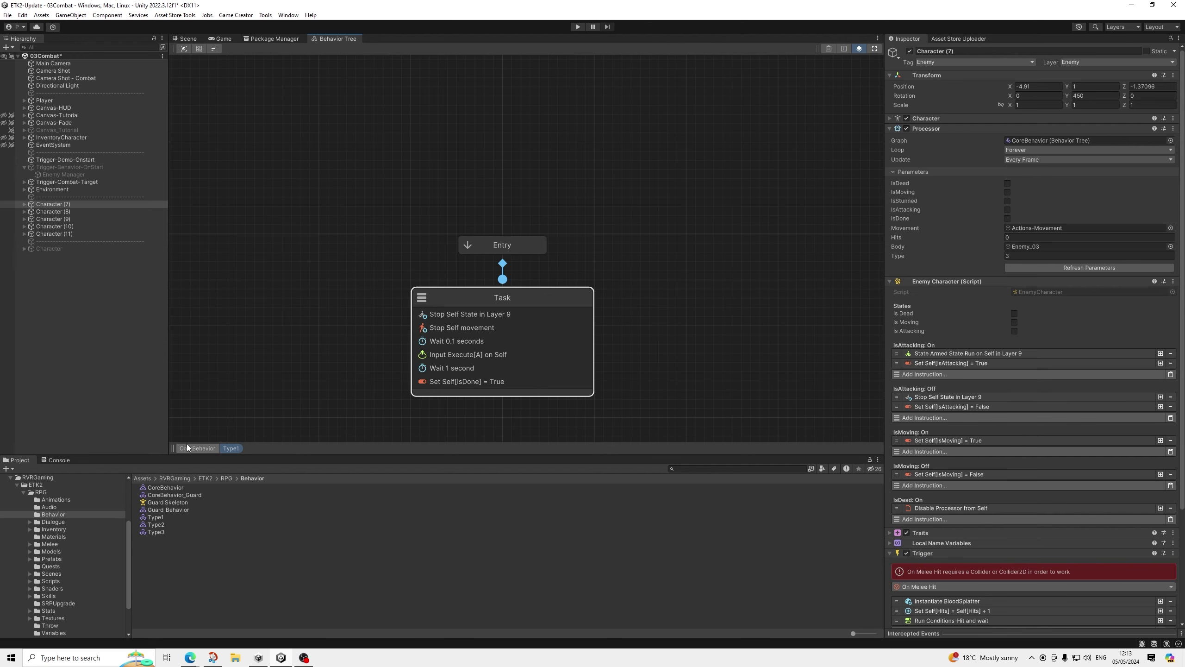
pyautogui.click(197, 447)
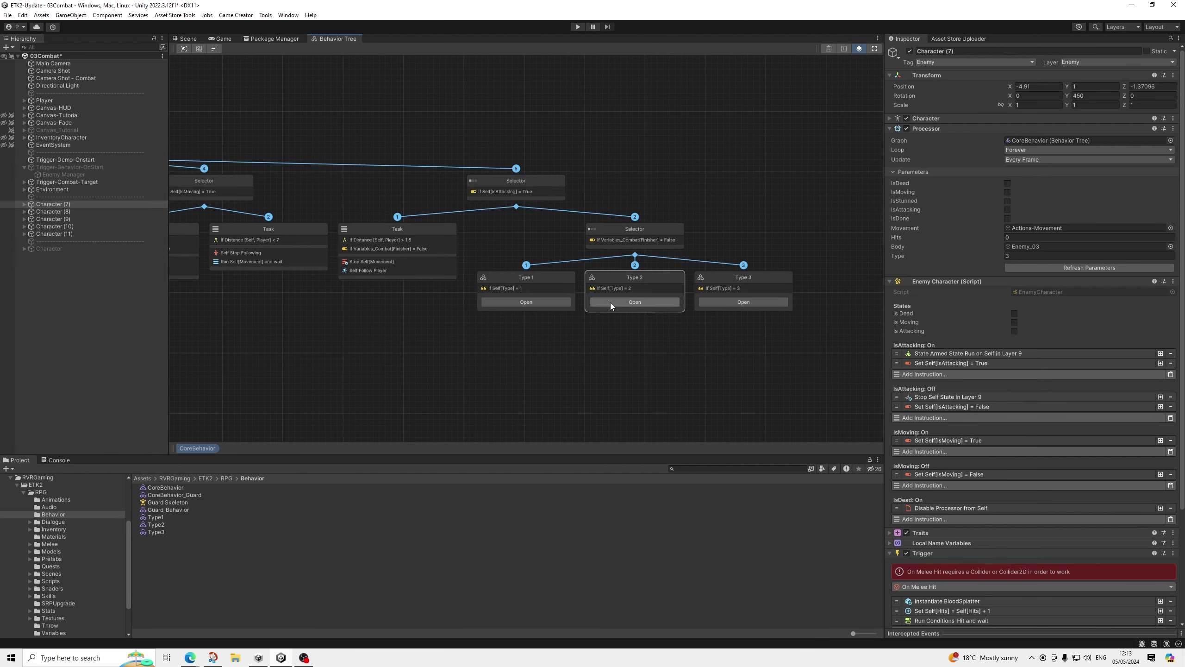
# Examine the Type 2 attack task and the three tasks under Type 3's Random Selector
pyautogui.click(611, 302)
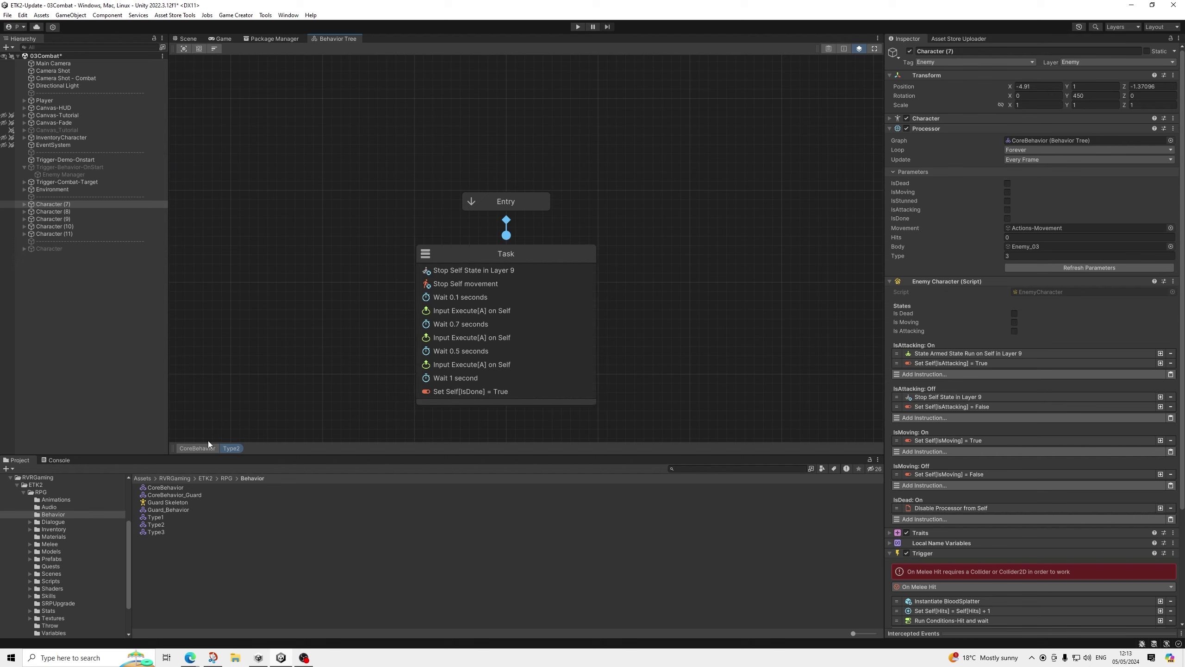
pyautogui.click(194, 447)
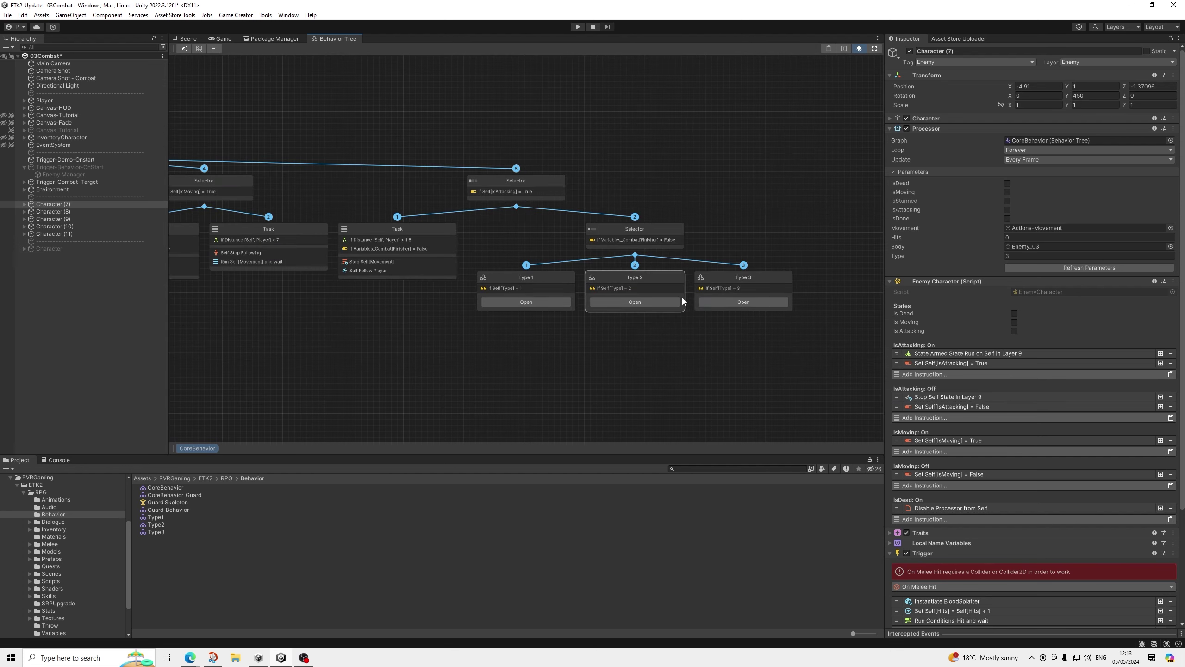
pyautogui.click(726, 303)
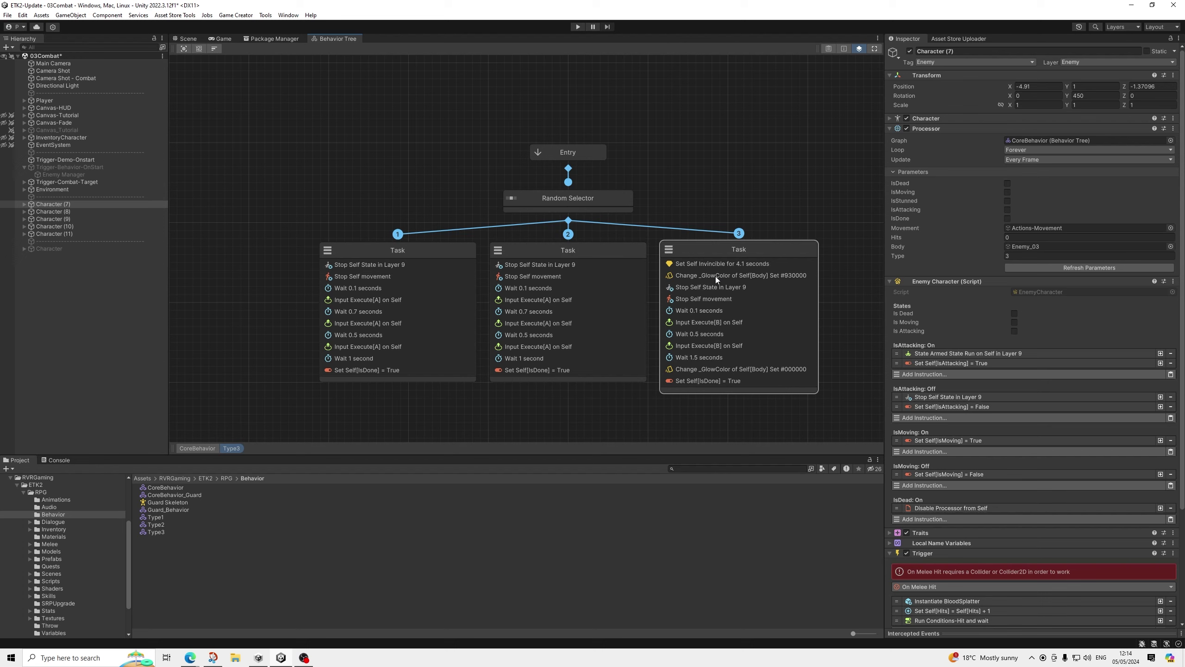
# View the enemies around the player from another side of the scene, and deselect Character (7)
pyautogui.click(188, 39)
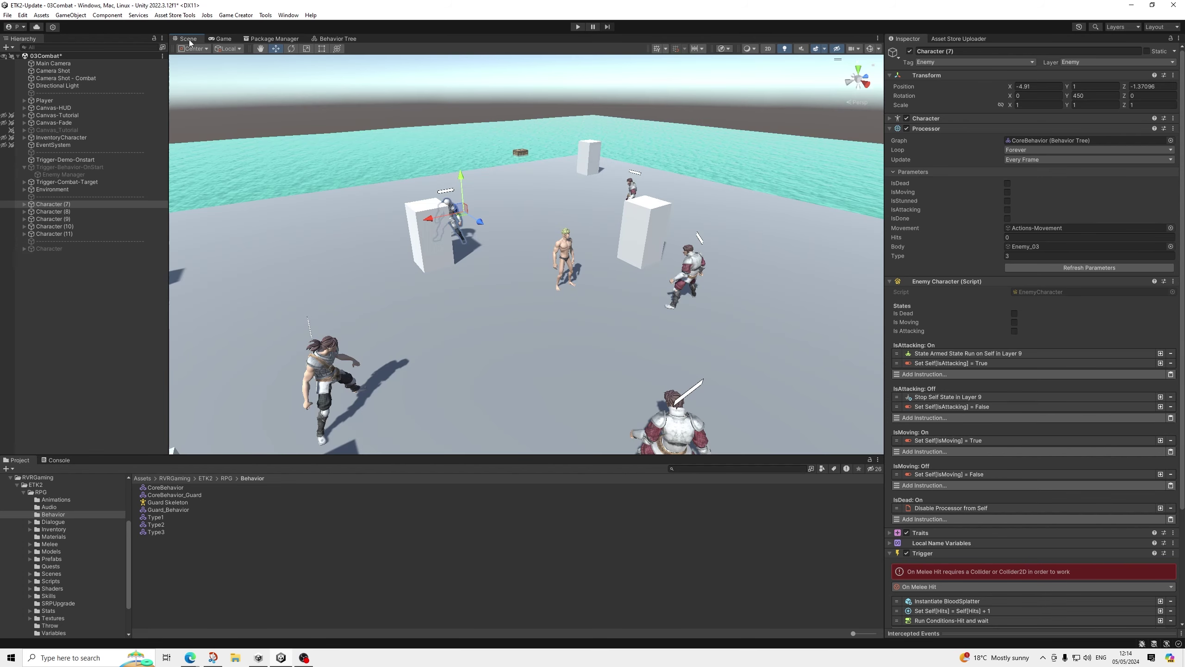
pyautogui.moveTo(511, 269); pyautogui.dragTo(488, 259, button='middle')
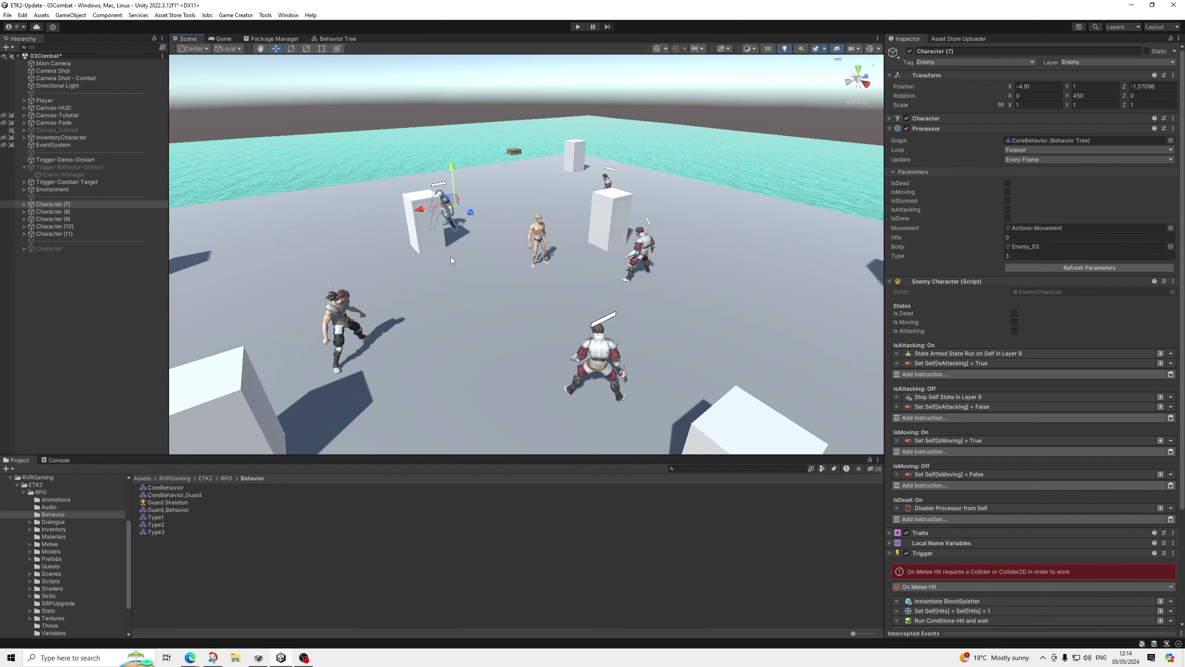
pyautogui.keyDown('alt'); pyautogui.moveTo(452, 253); pyautogui.dragTo(512, 84); pyautogui.keyUp('alt')
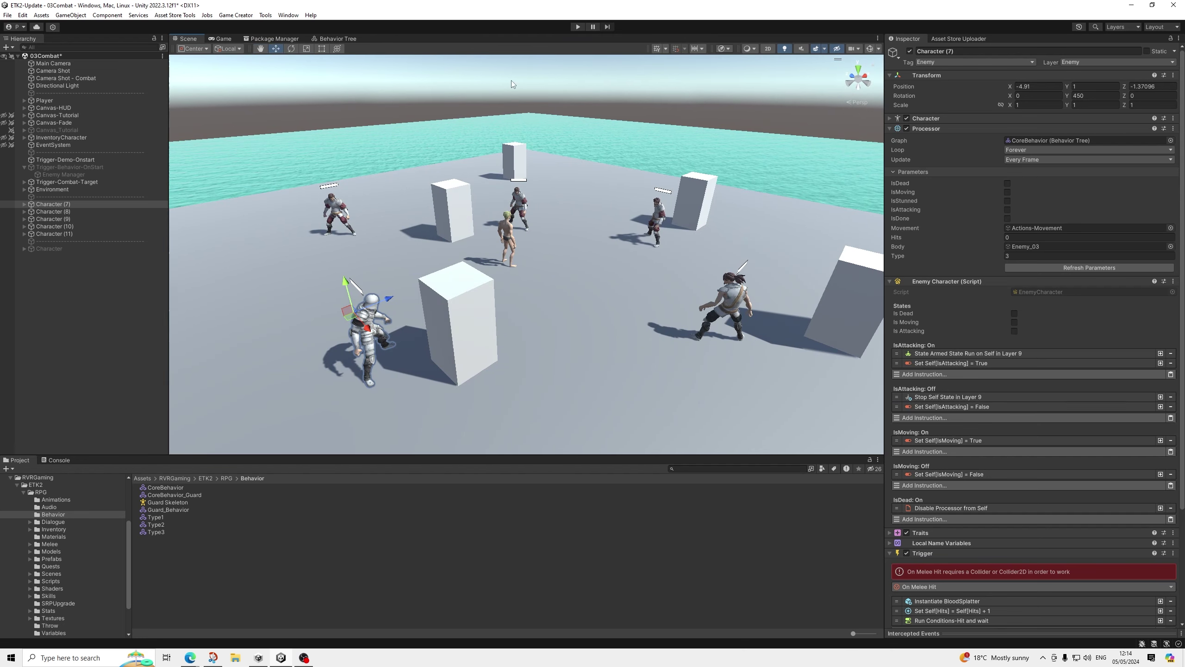
pyautogui.click(481, 77)
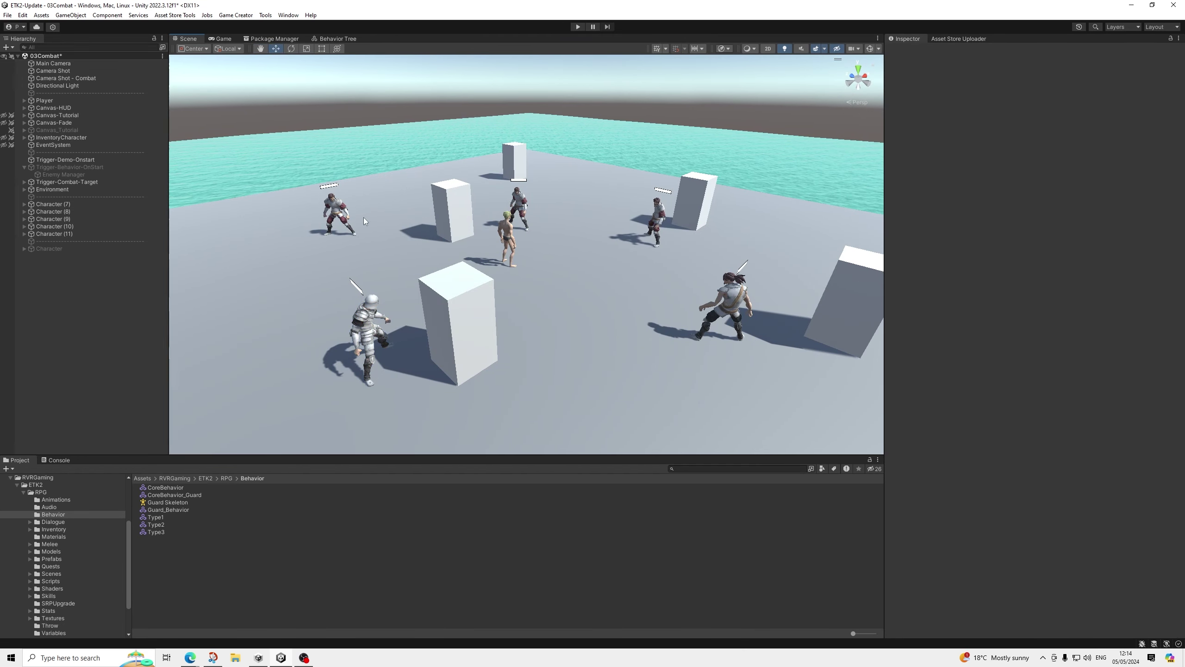
# Inspect the Enemy Manager's settings against the enemies in the scene, and the On Start instructions of its parent Trigger-Behavior-OnStart
pyautogui.click(25, 167)
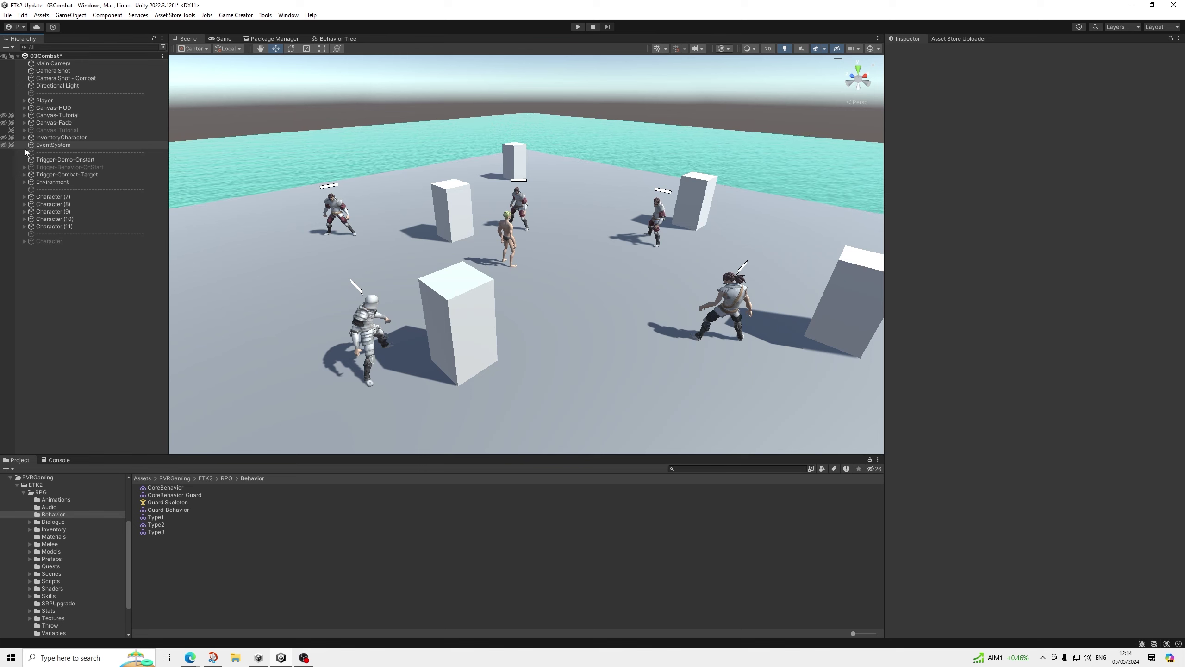
pyautogui.click(23, 169)
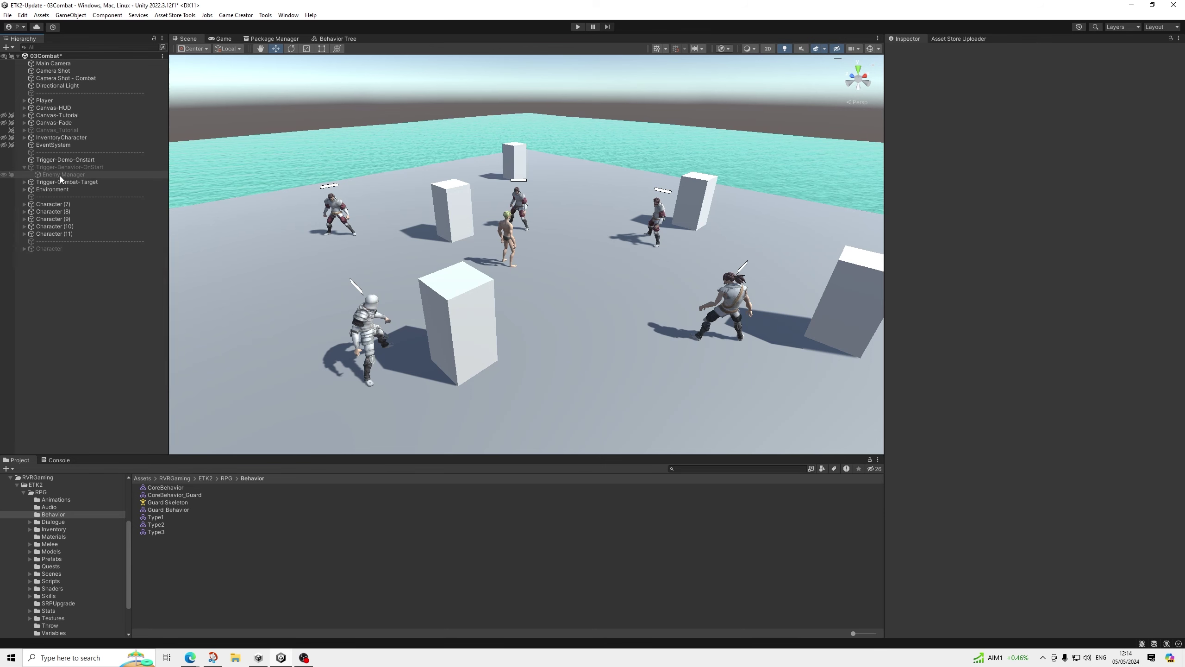
pyautogui.click(88, 175)
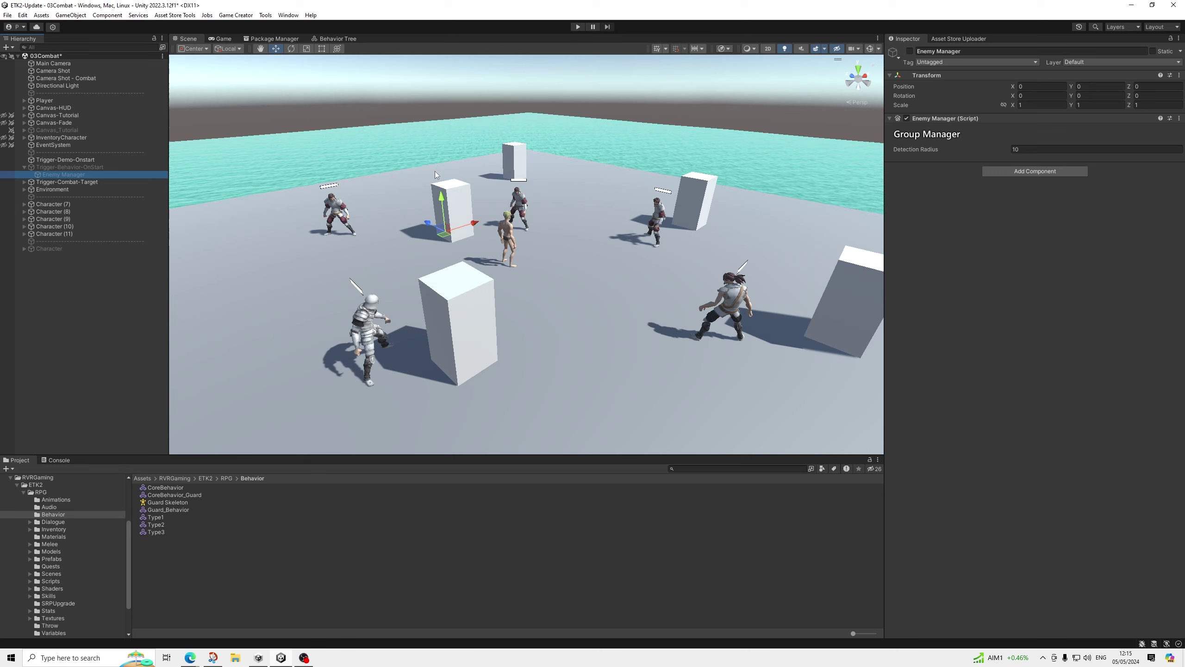
pyautogui.scroll(3, 480, 159)
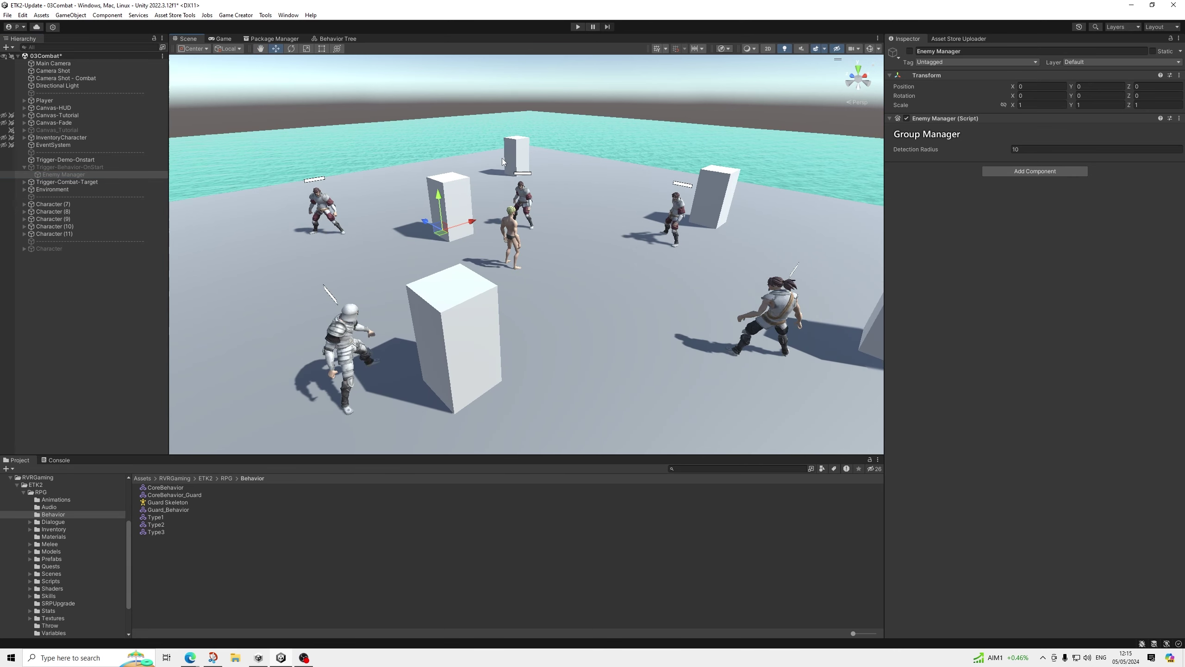
pyautogui.scroll(1, 502, 159)
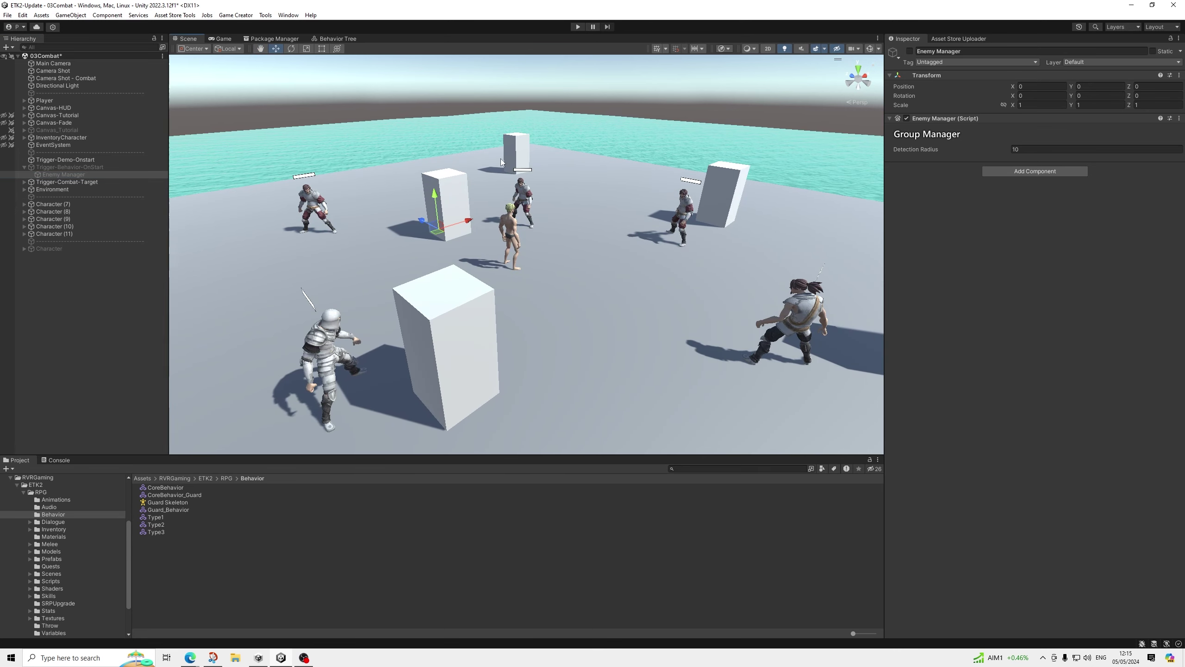
pyautogui.click(571, 69)
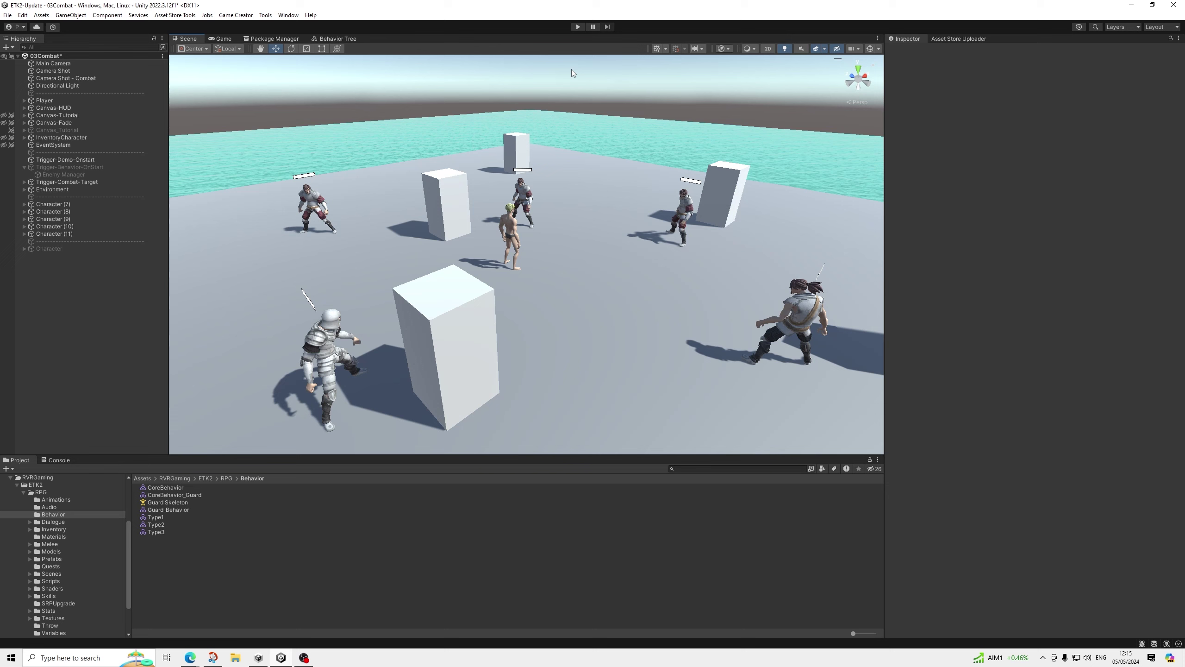
pyautogui.scroll(1, 550, 99)
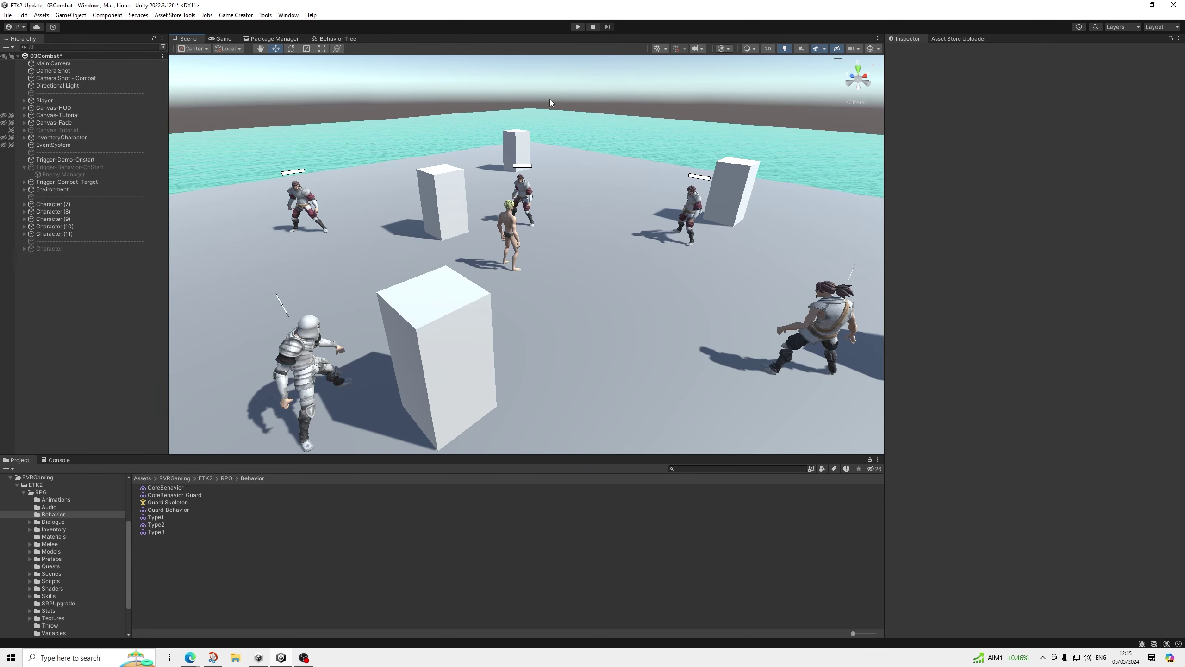
pyautogui.moveTo(523, 117); pyautogui.dragTo(547, 111, button='middle')
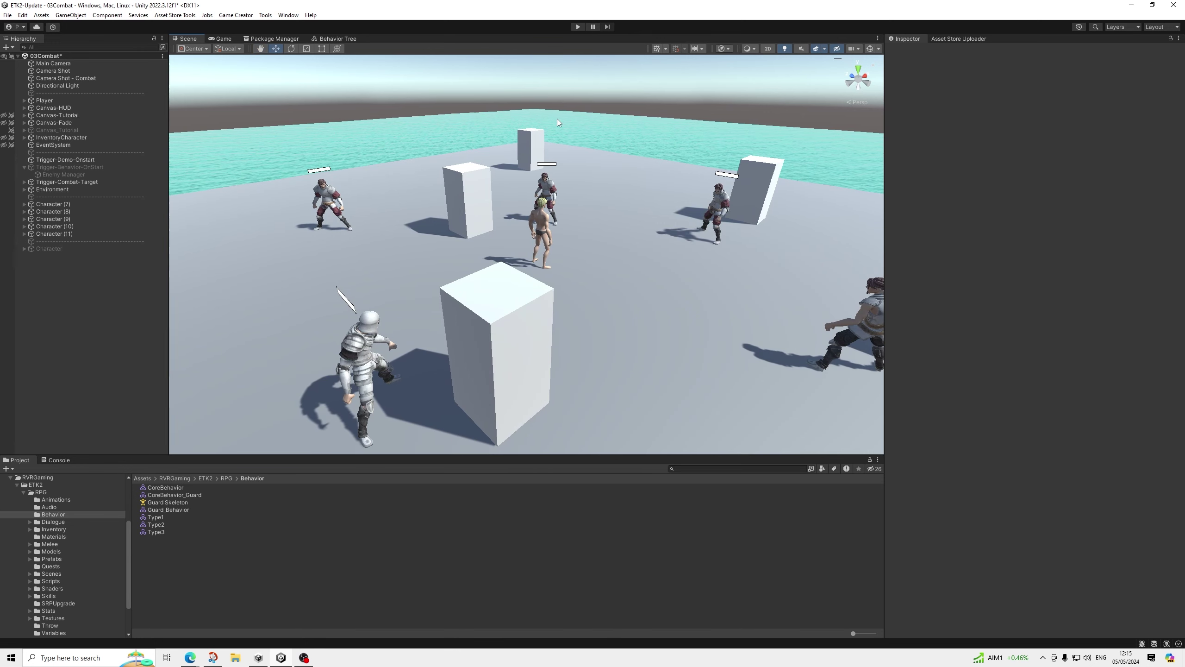
pyautogui.click(57, 167)
pyautogui.click(24, 167)
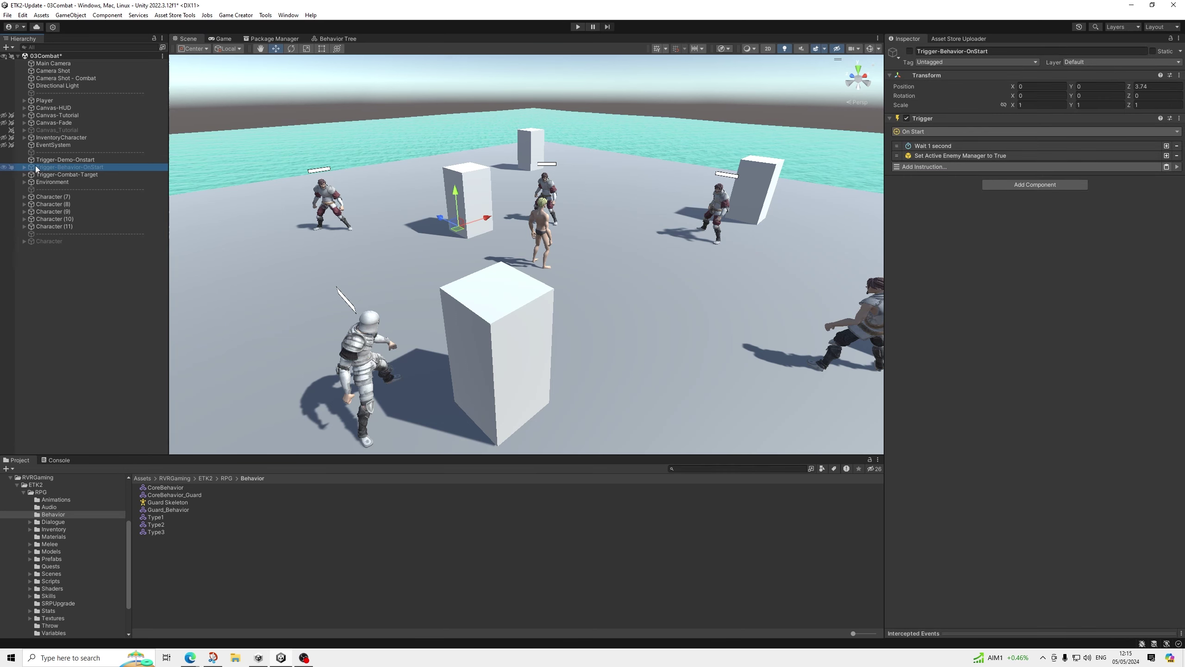
# Inspect the input button of the Player's Trigger_Focus_Lock under Triggers_Focus, and both branches of its Conditions
pyautogui.click(44, 102)
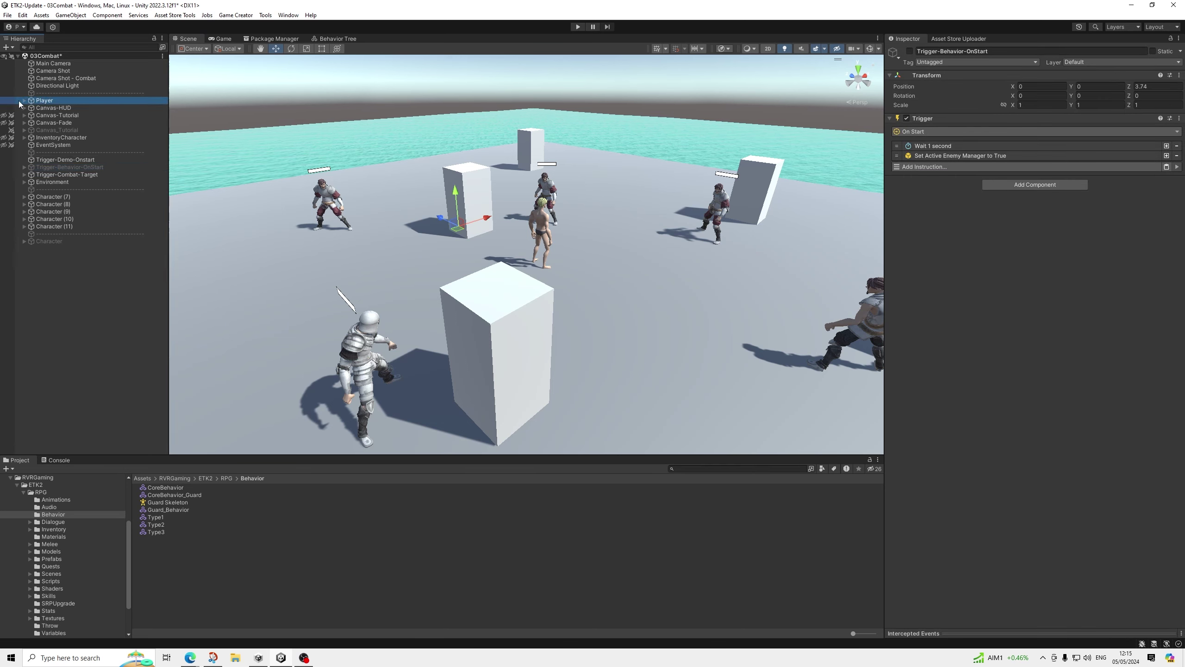
pyautogui.click(24, 101)
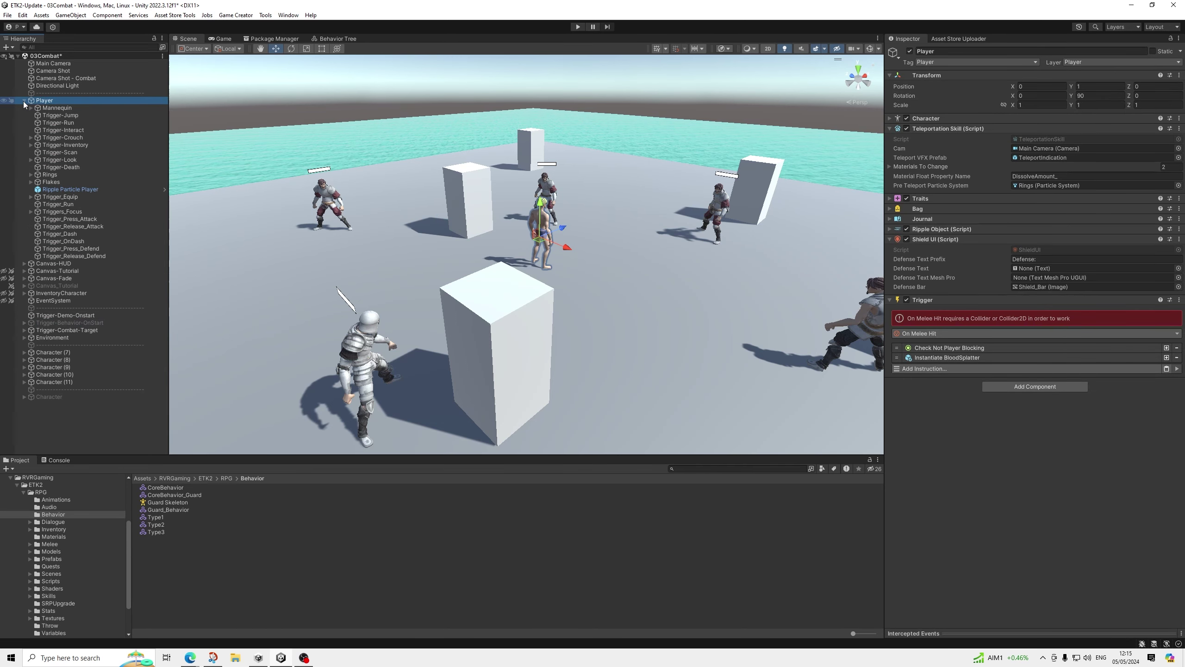
pyautogui.click(64, 212)
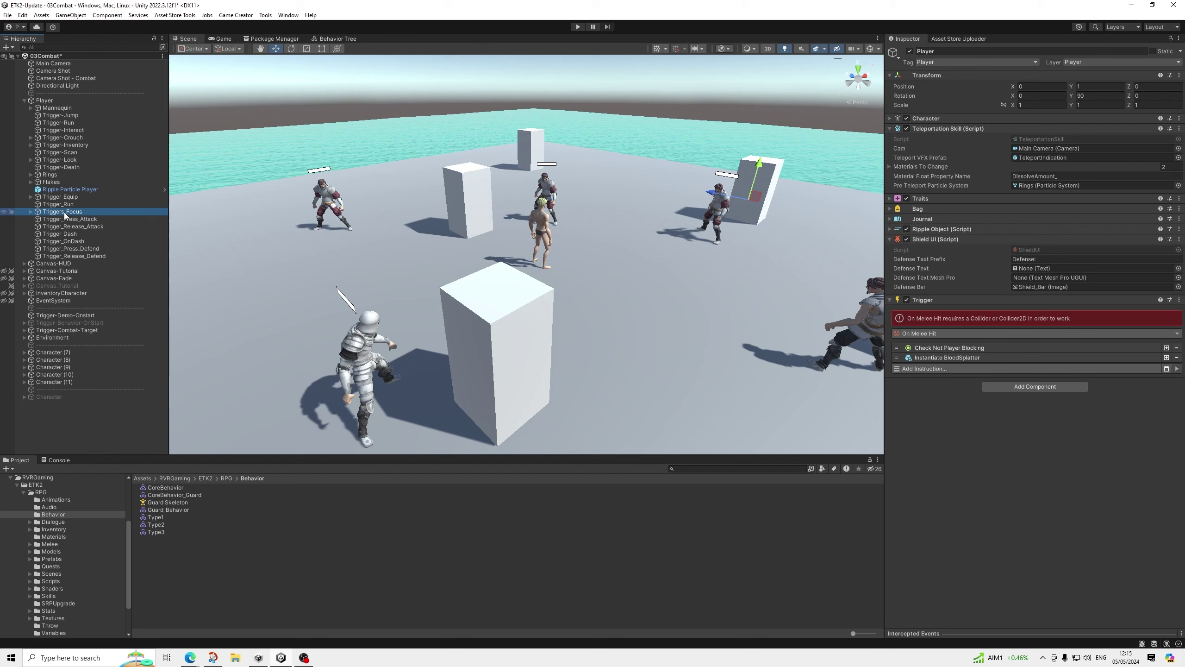
pyautogui.click(30, 212)
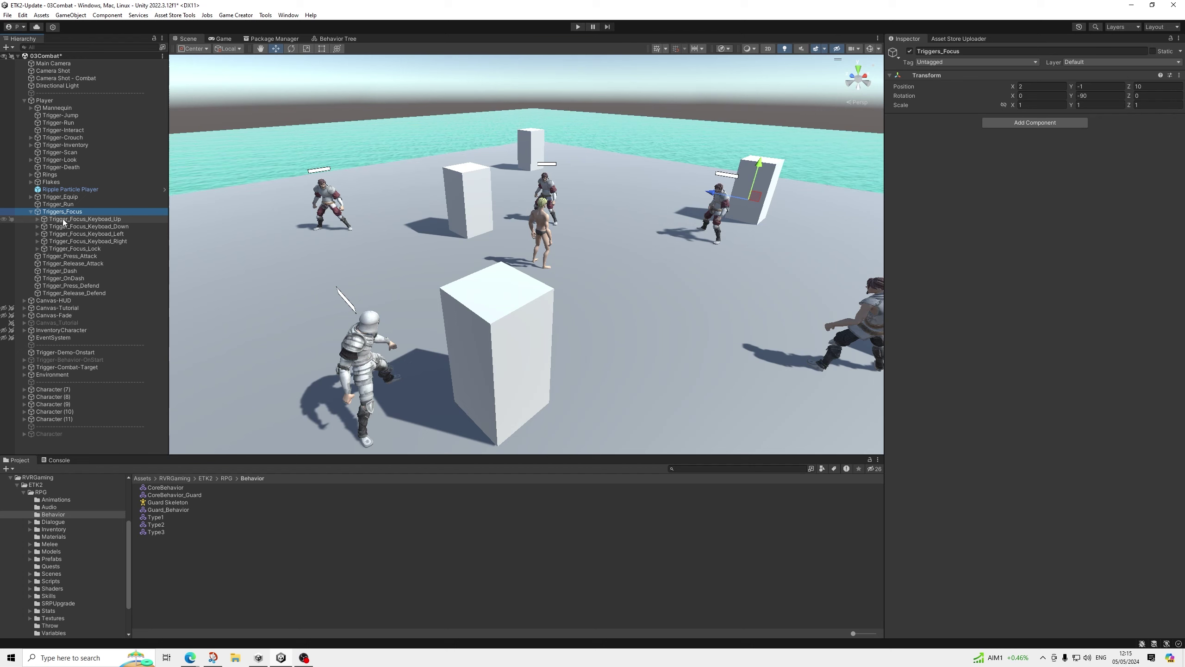
pyautogui.click(92, 248)
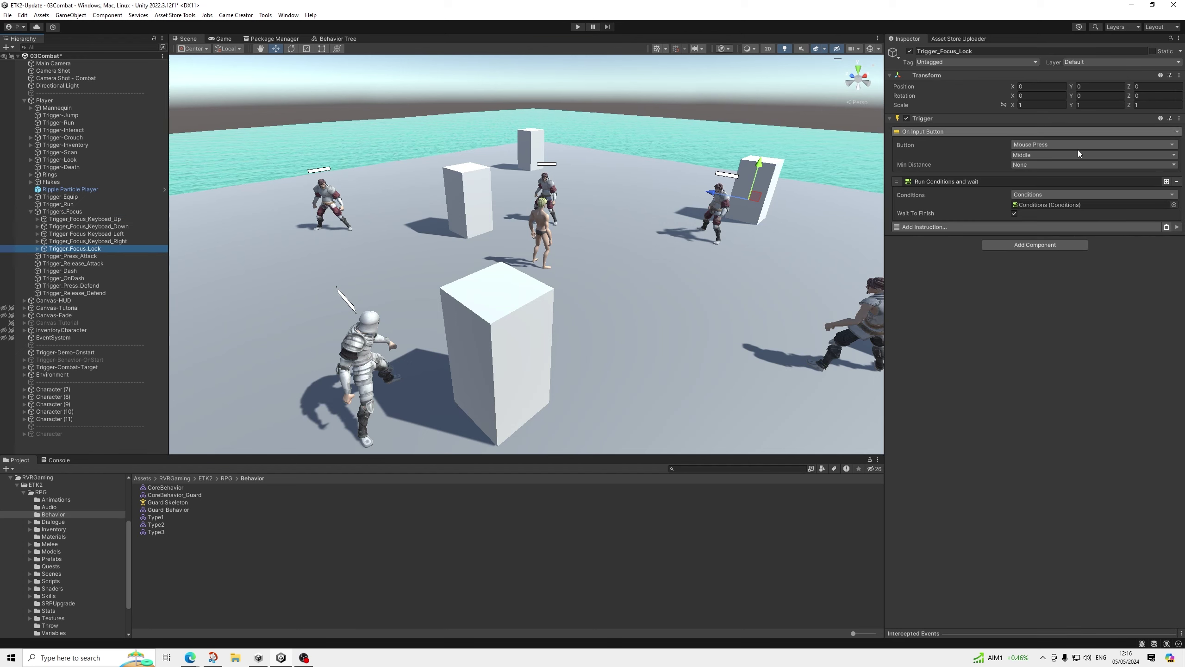
pyautogui.click(38, 248)
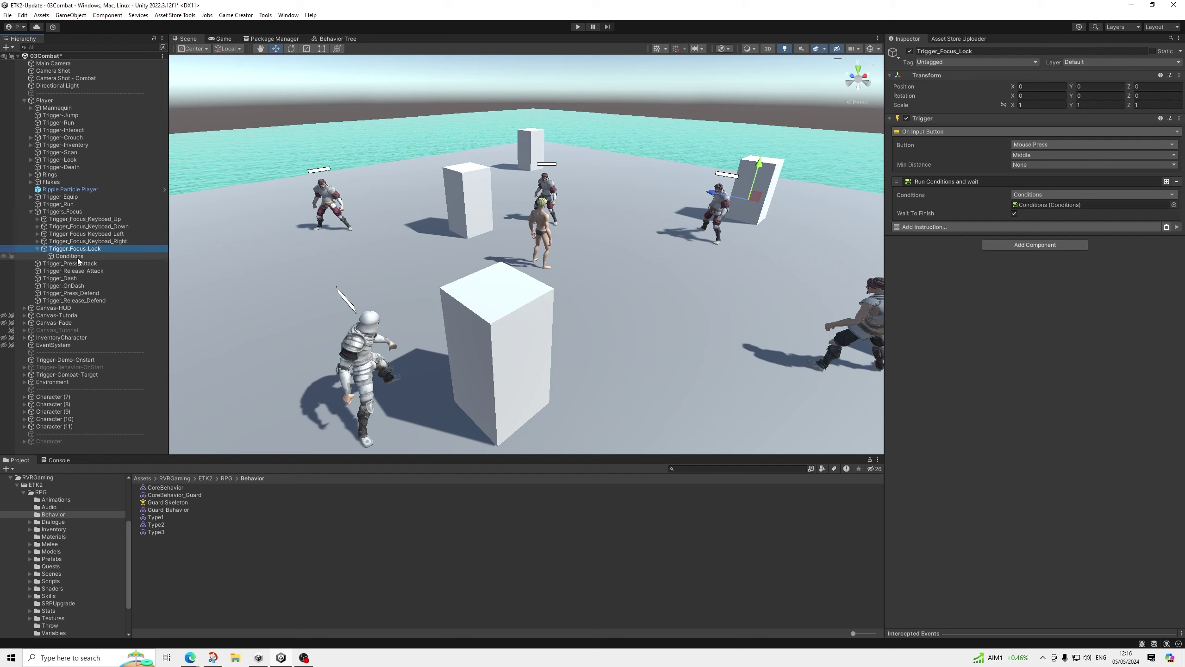
pyautogui.click(77, 258)
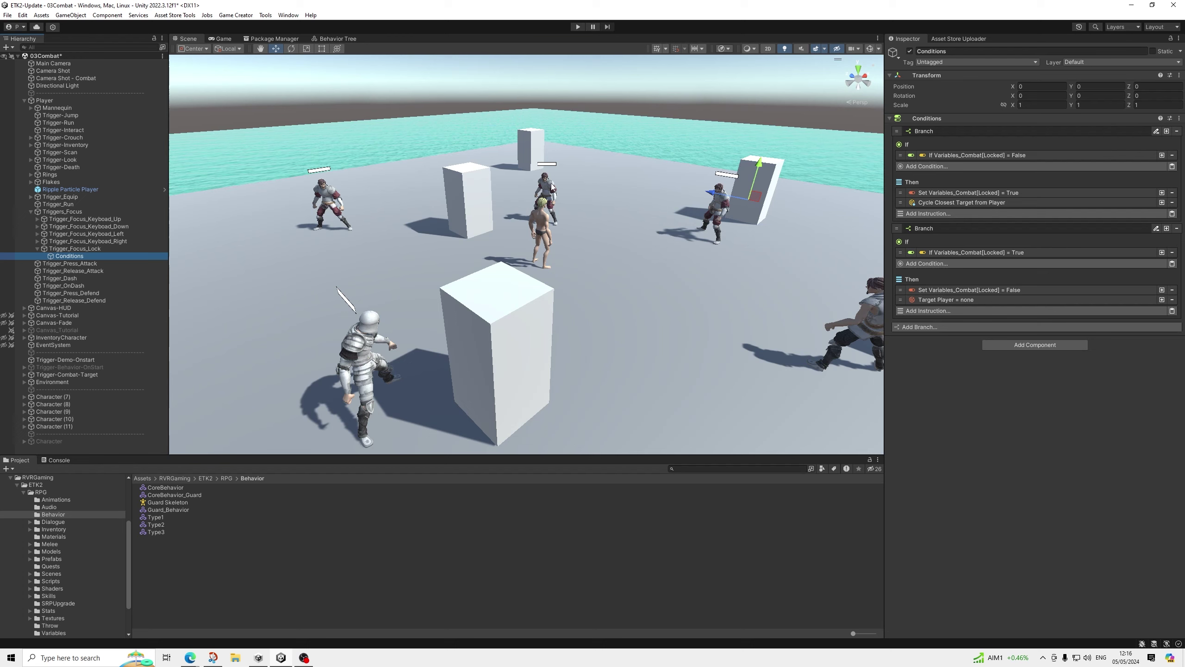
pyautogui.click(38, 247)
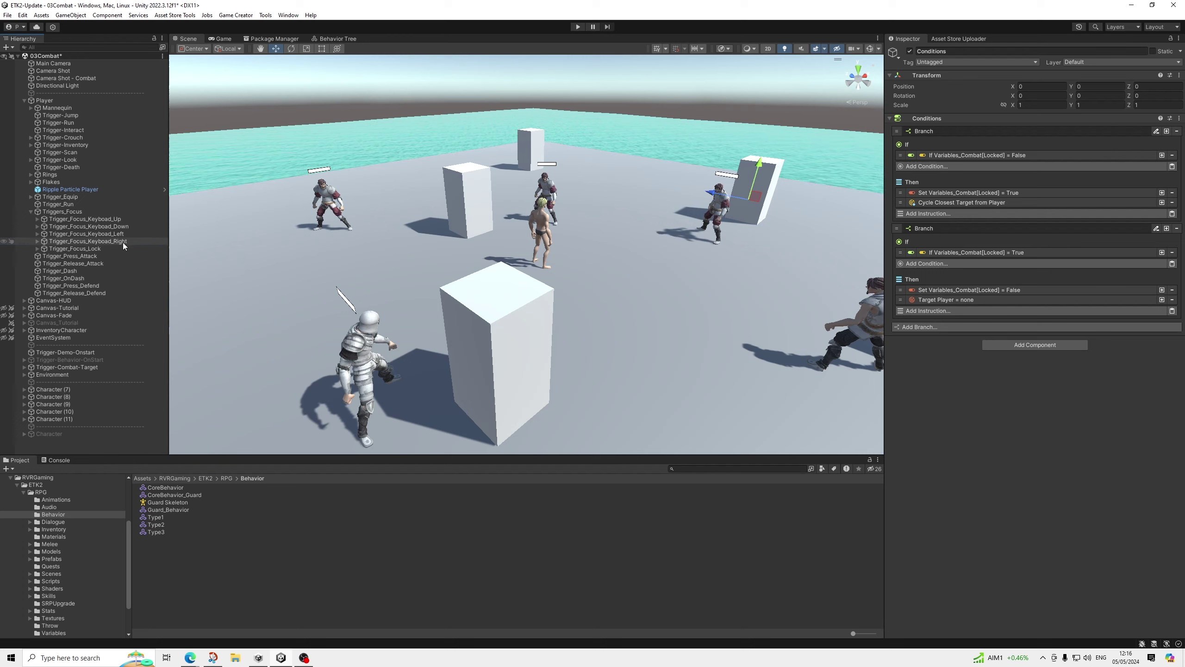
# Examine Trigger_Focus_Keyboad_Up and the branches of its Conditions, and close the Triggers_Focus group
pyautogui.click(120, 219)
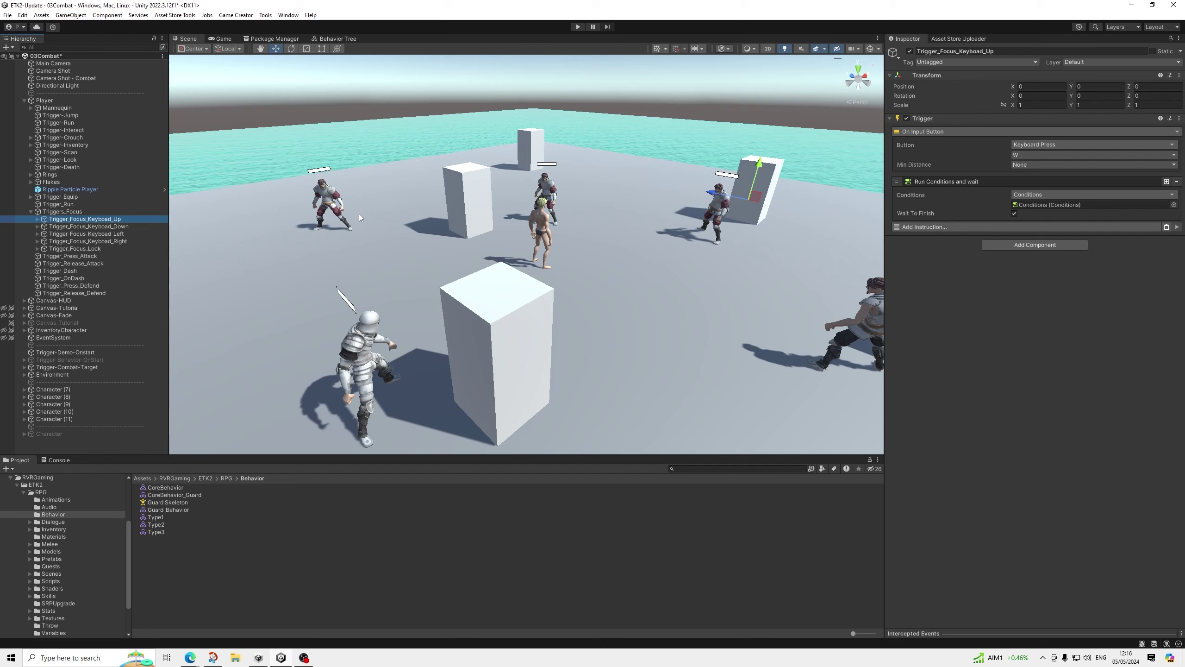
pyautogui.click(38, 219)
pyautogui.click(40, 226)
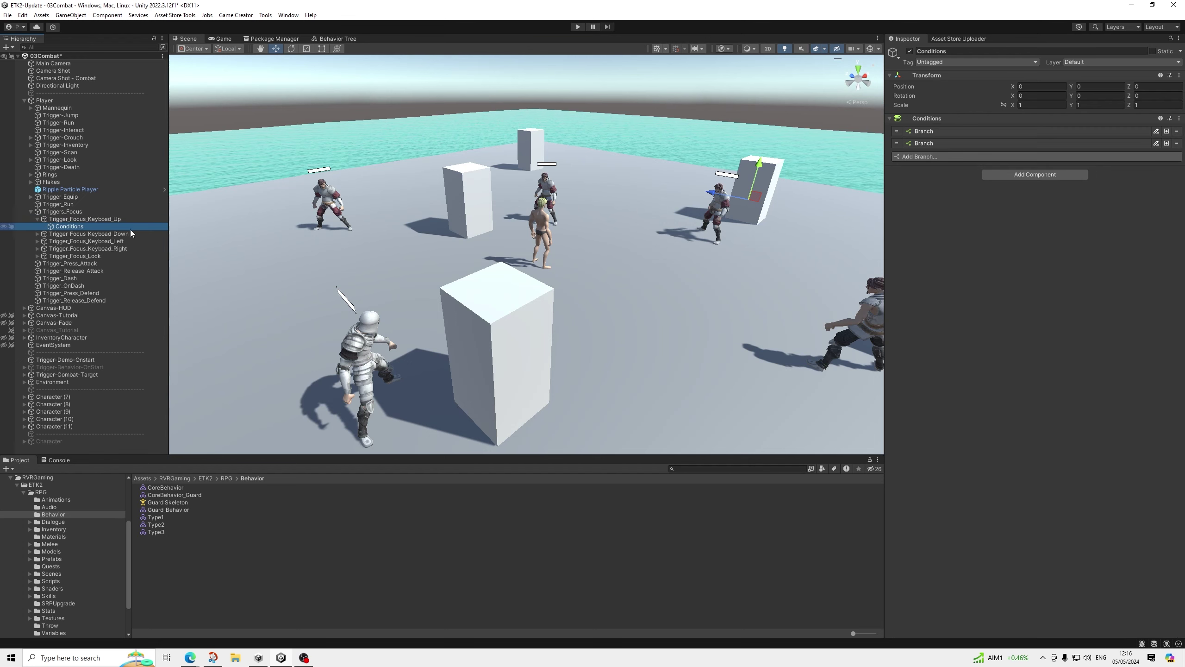
pyautogui.click(934, 130)
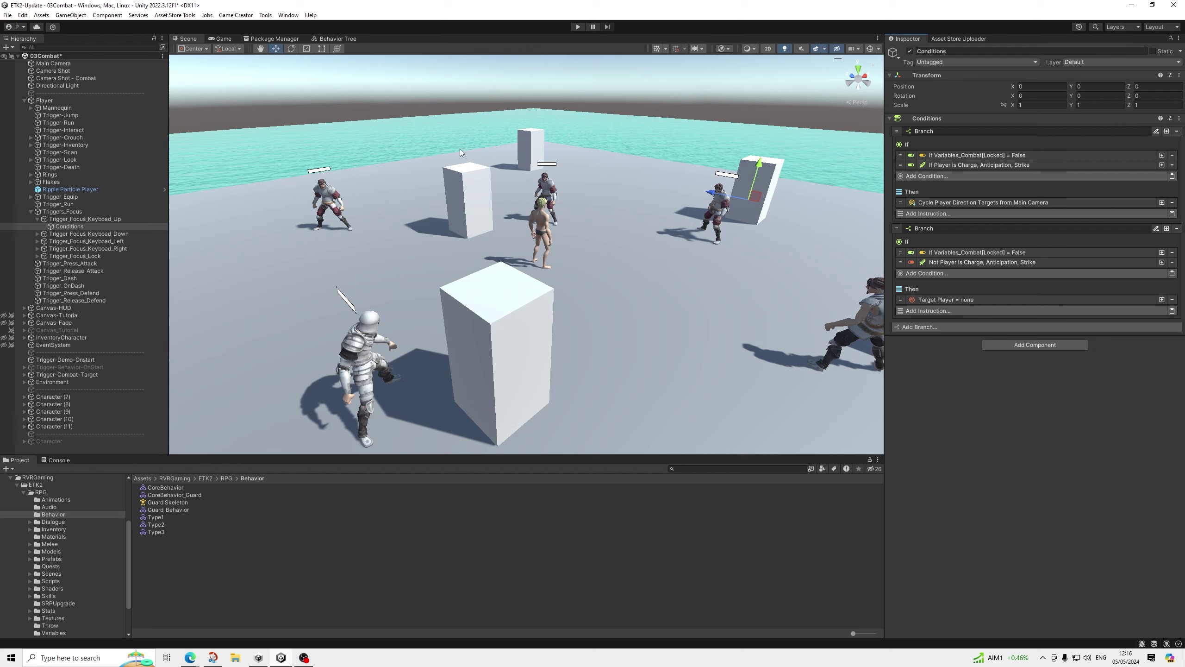
pyautogui.click(38, 218)
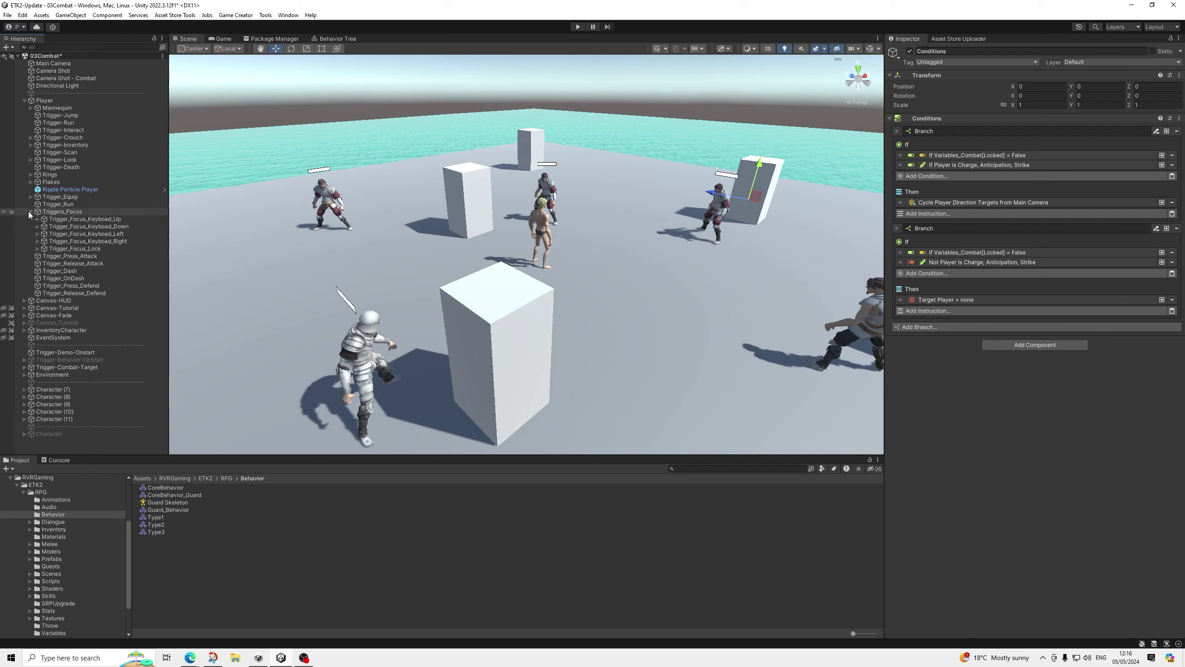
pyautogui.click(28, 211)
# Review the instructions of Trigger_Press_Attack and the Set Player Invincible settings in Trigger_OnDash
pyautogui.click(89, 219)
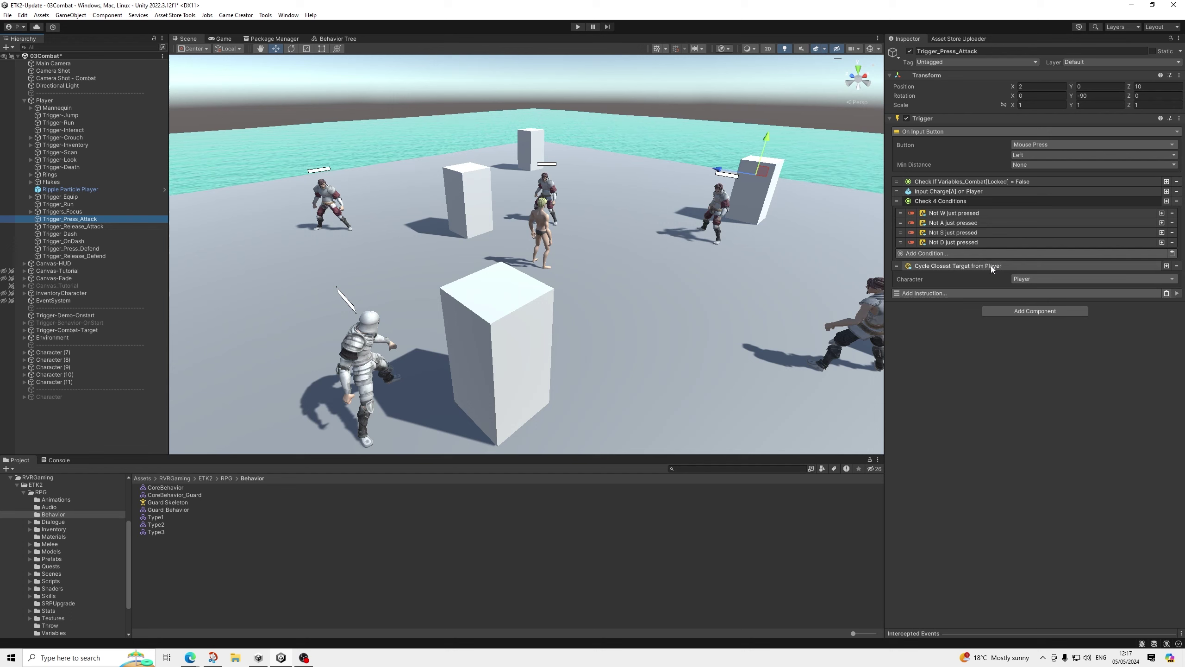
pyautogui.click(938, 348)
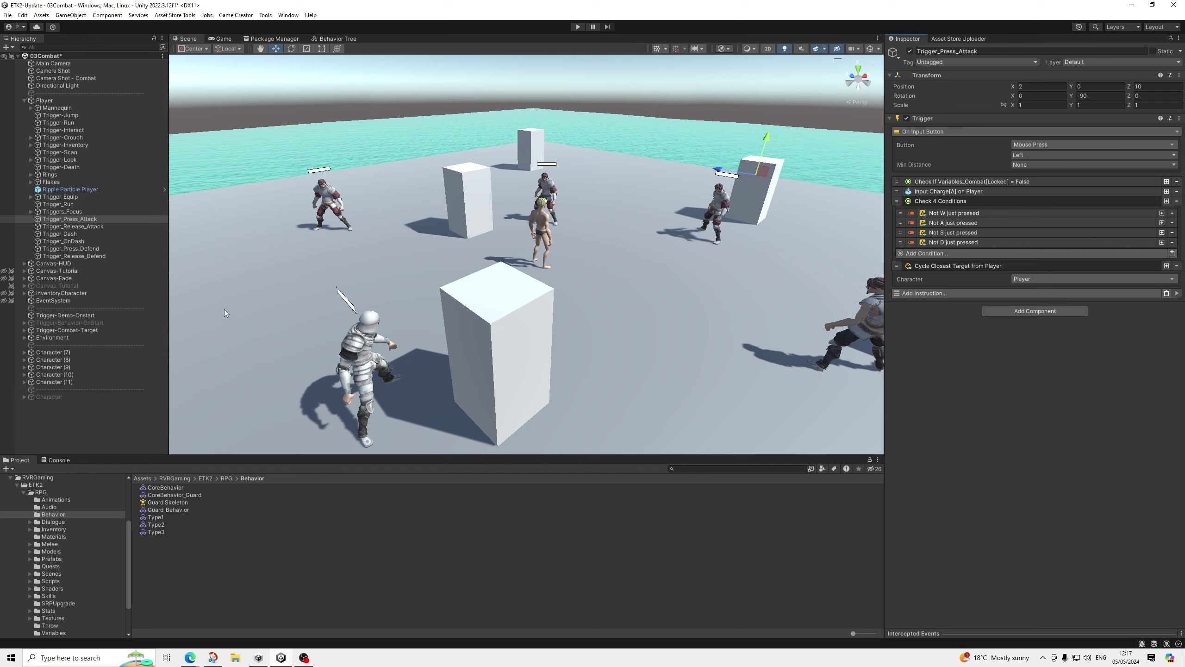
pyautogui.click(69, 241)
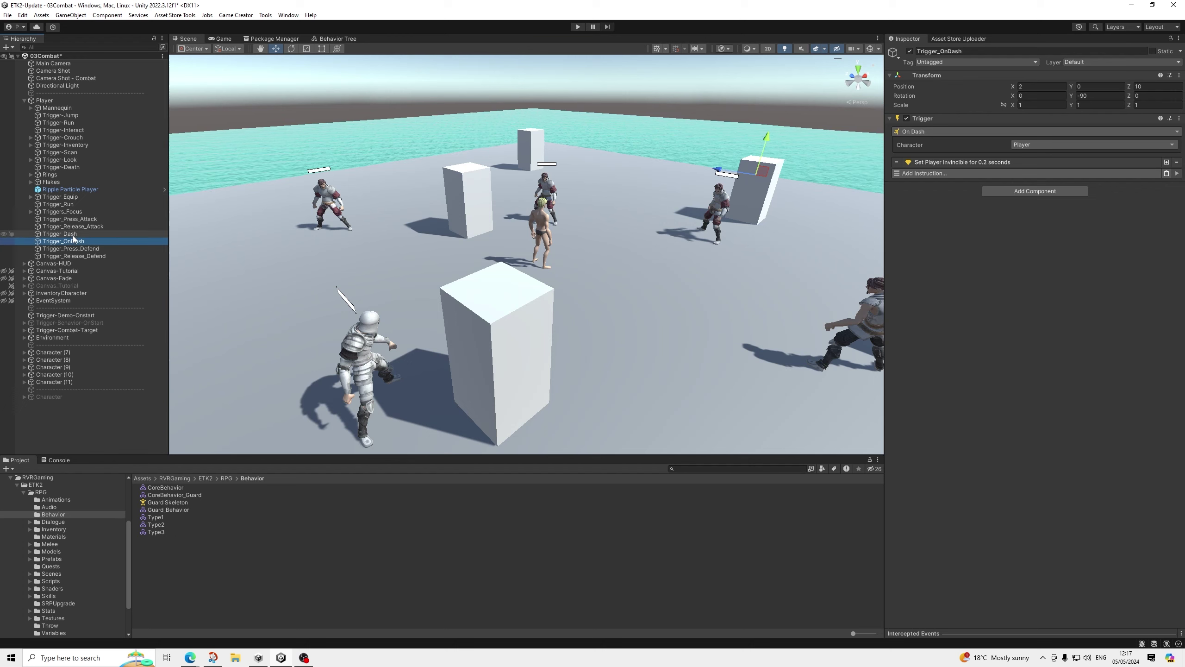
pyautogui.click(974, 163)
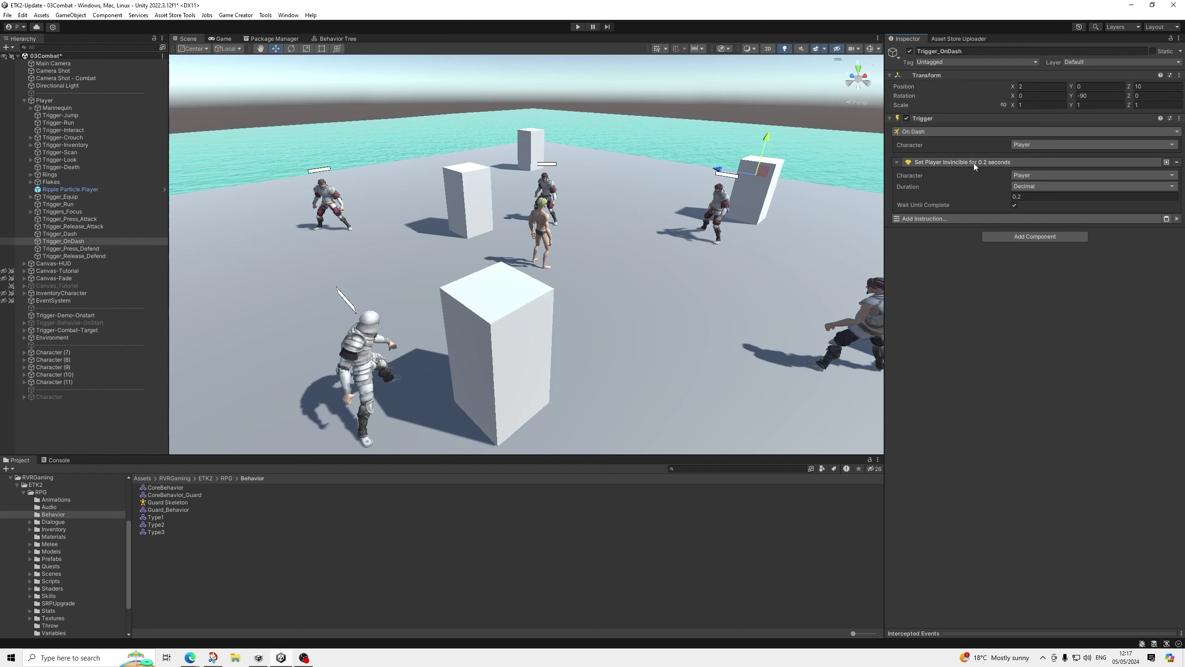
pyautogui.click(972, 163)
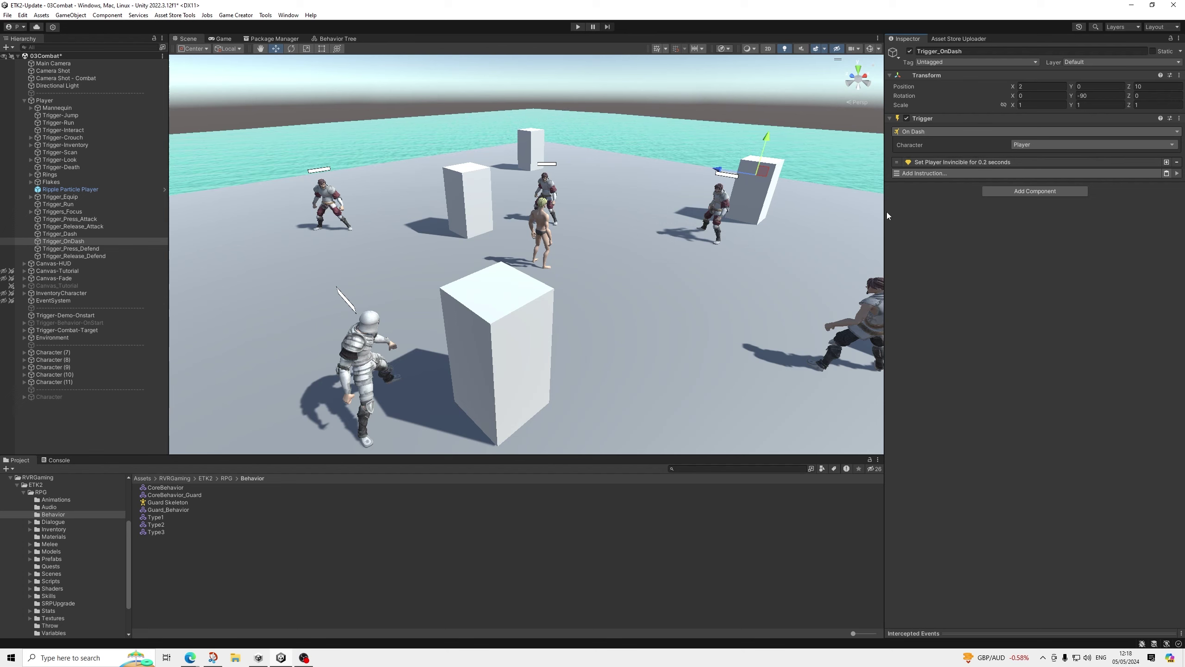
# Deselect Trigger_OnDash, view more of the arena around the player, and collapse the Player's children
pyautogui.click(739, 99)
pyautogui.scroll(-3, 669, 236)
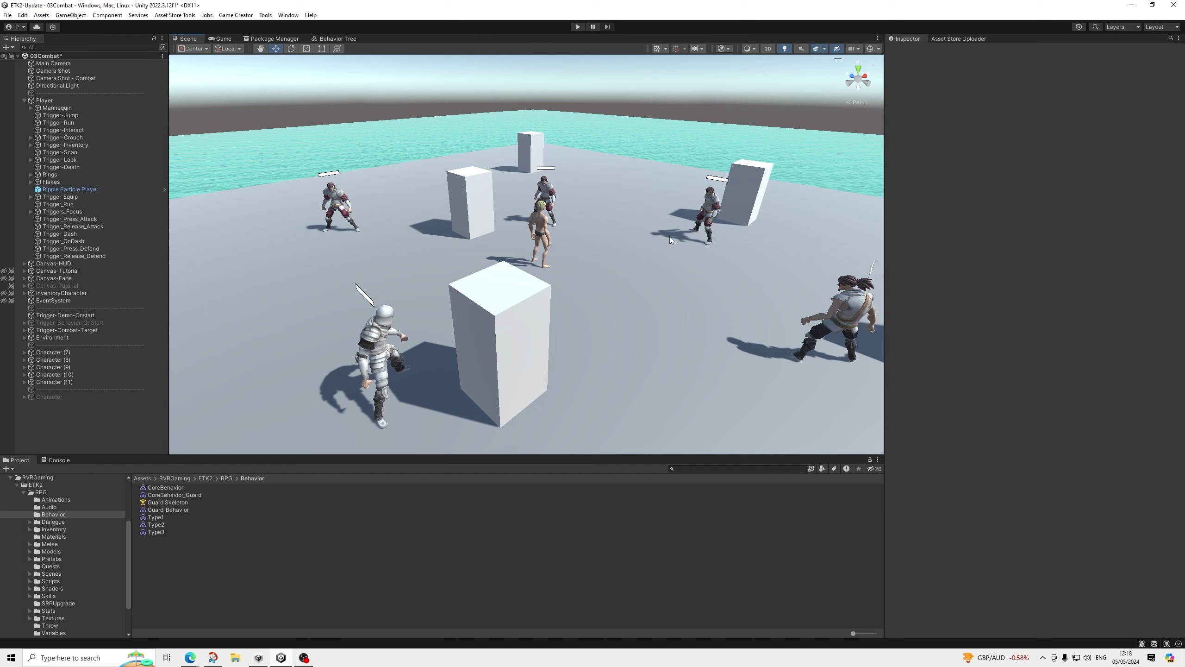
pyautogui.moveTo(649, 258); pyautogui.dragTo(628, 239, button='middle')
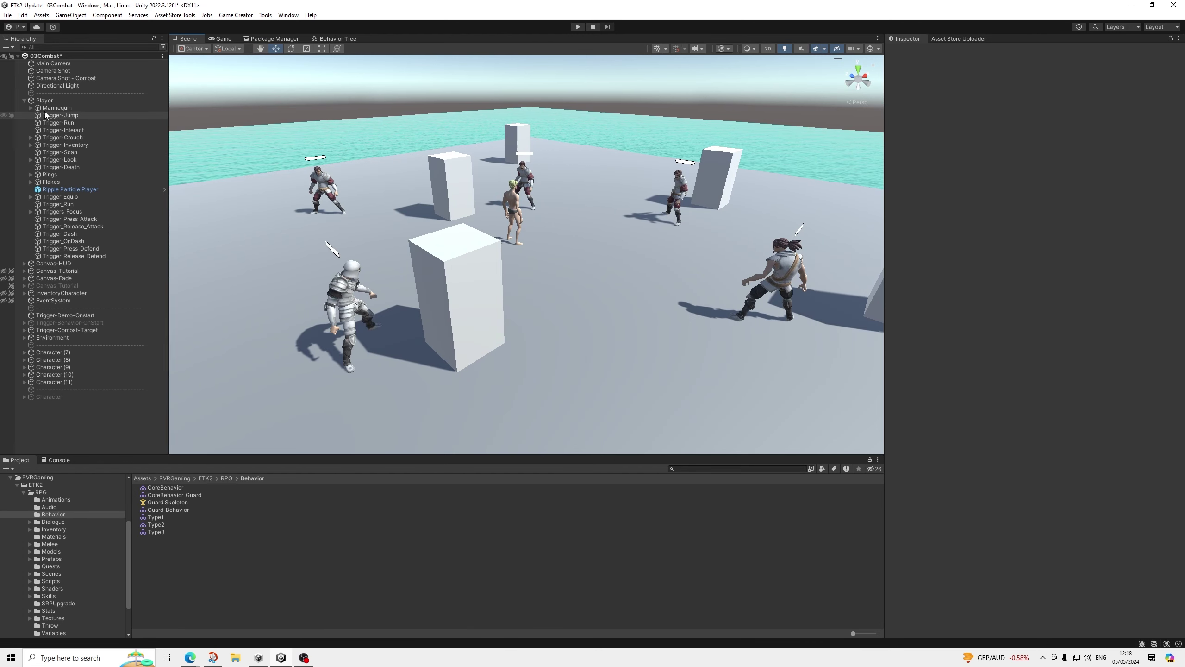
pyautogui.click(25, 100)
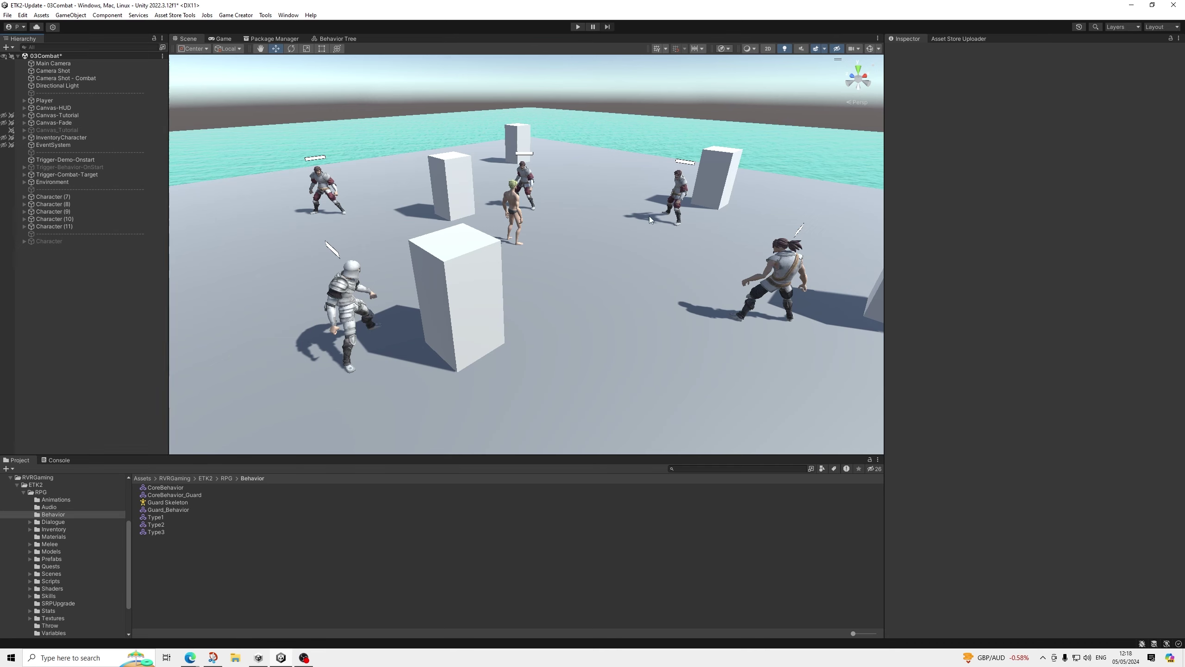